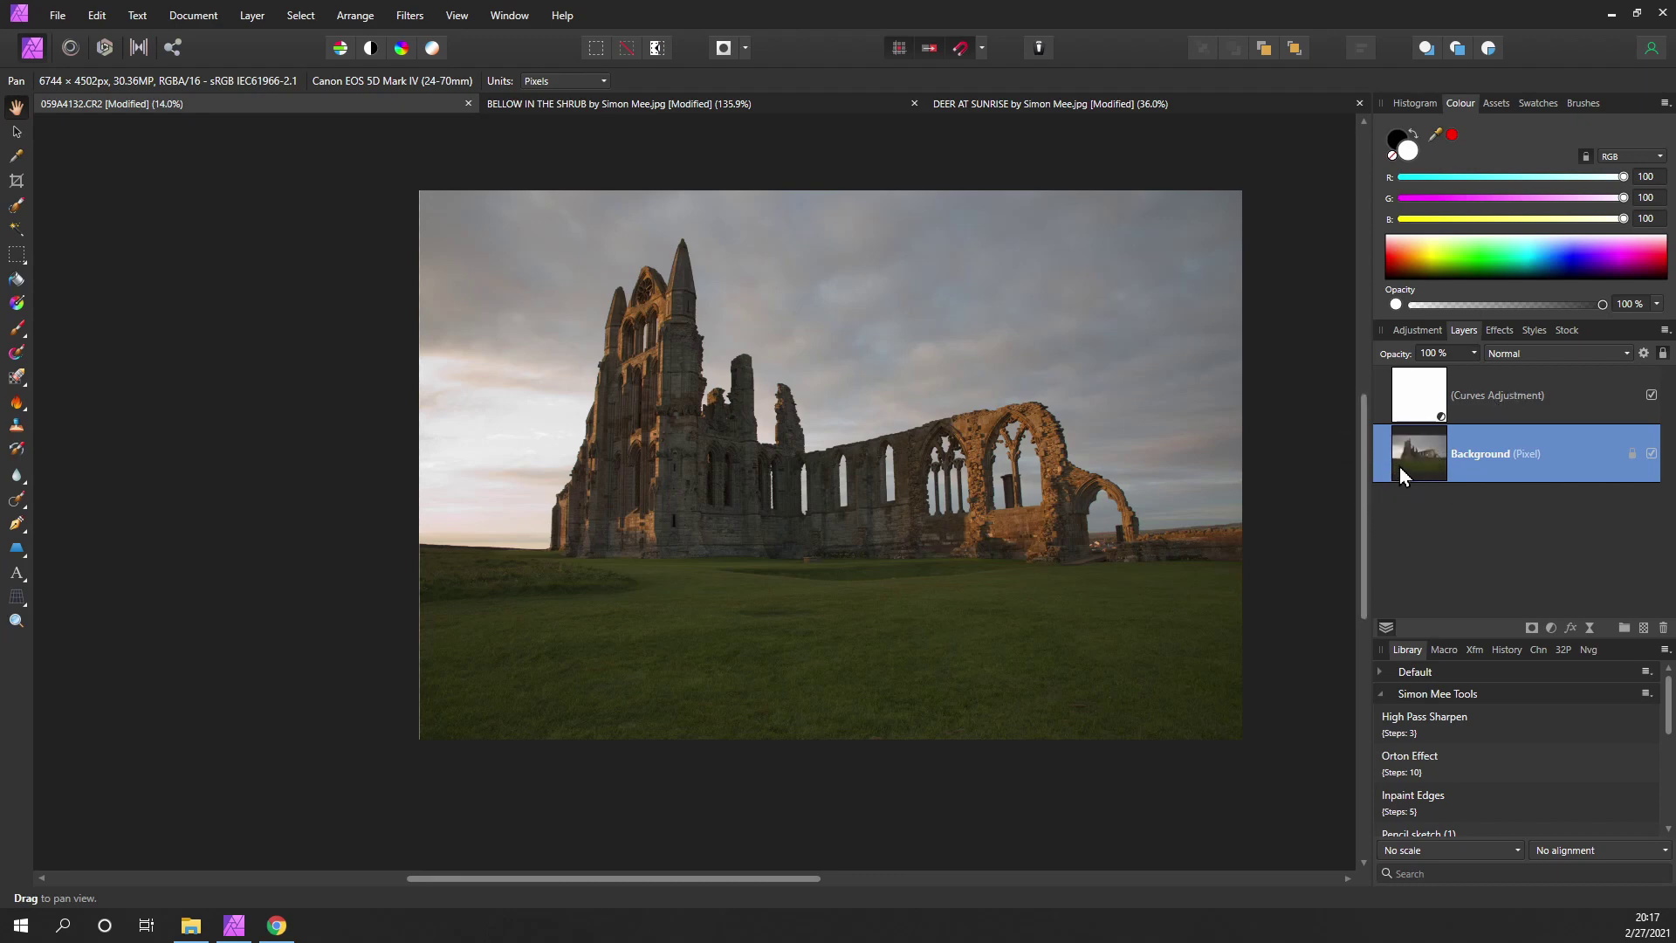
- Add a Live High Pass filter from the Sharpen group to the abbey's Background layer
{"action": "left_click", "coordinate": [1589, 626]}
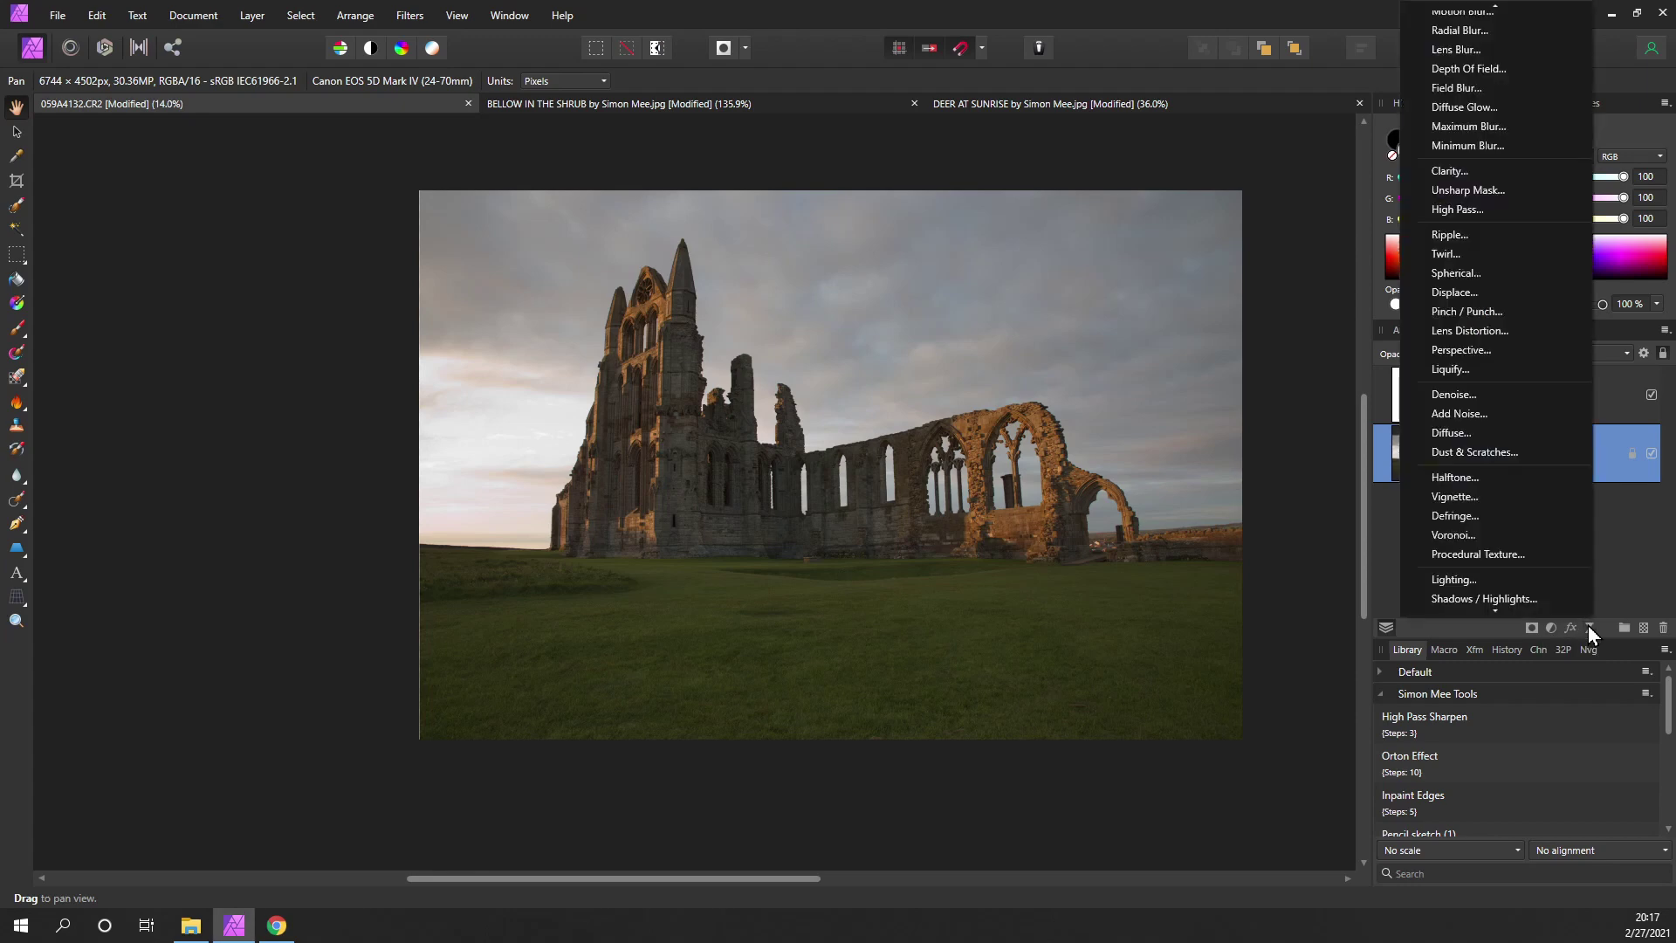
{"action": "left_click", "coordinate": [1463, 211]}
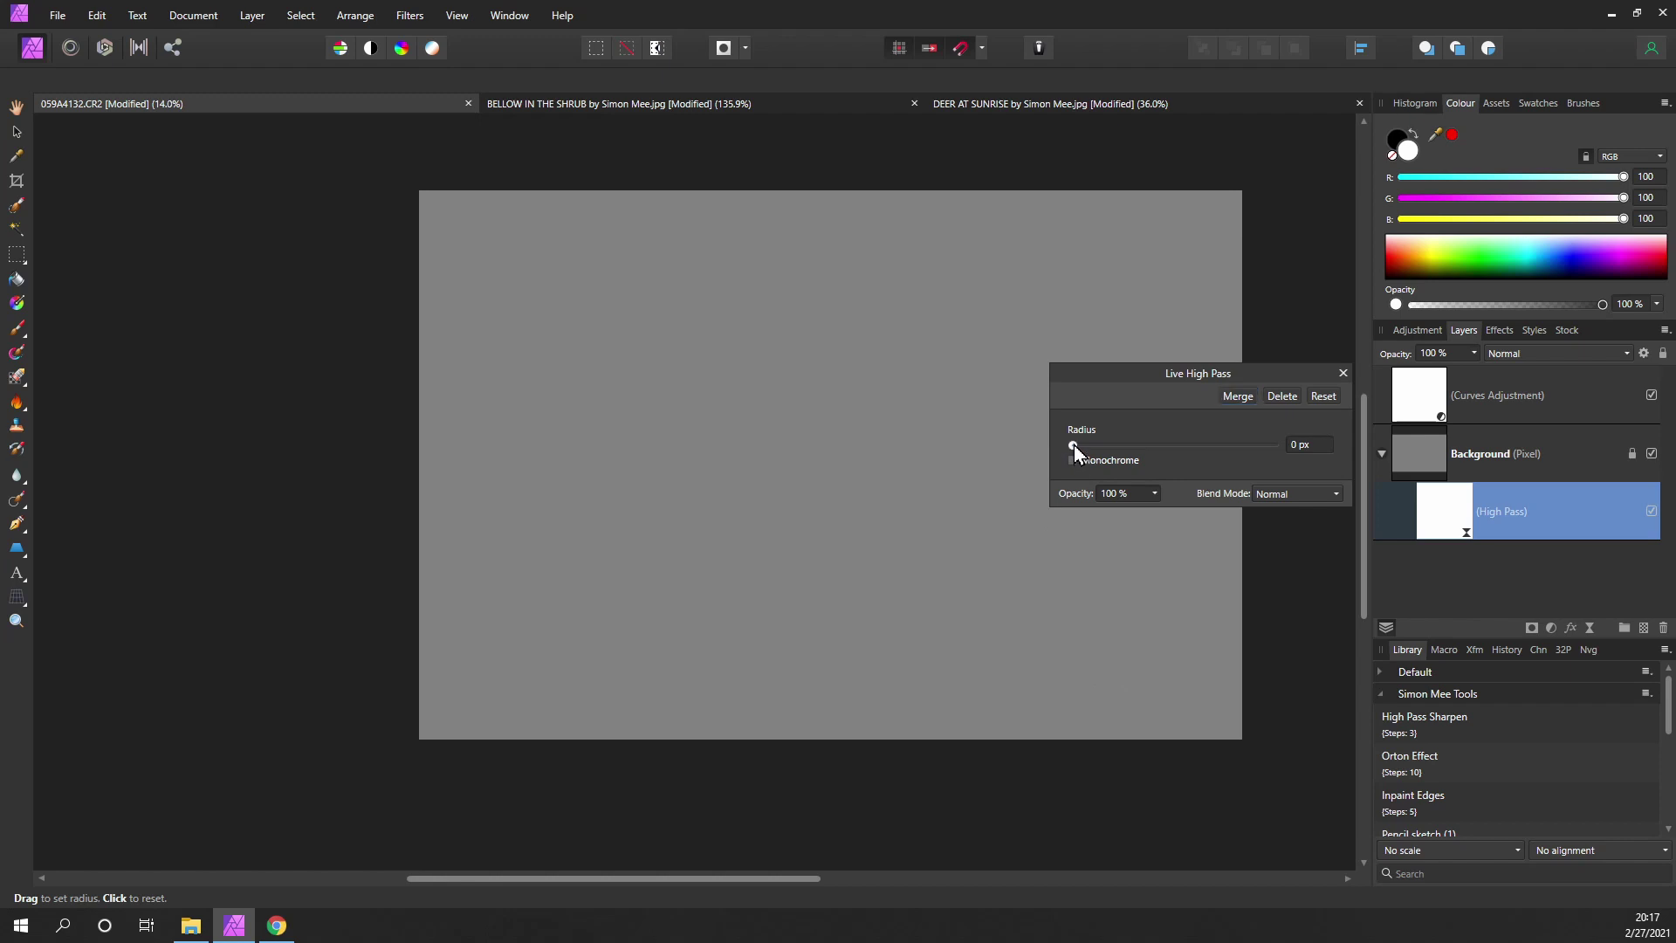
- Increase the High Pass radius and zoom in to inspect the edge detail
{"action": "left_click_drag", "start_coordinate": [1073, 445], "coordinate": [1078, 449]}
{"action": "left_click_drag", "start_coordinate": [1126, 446], "coordinate": [1243, 443]}
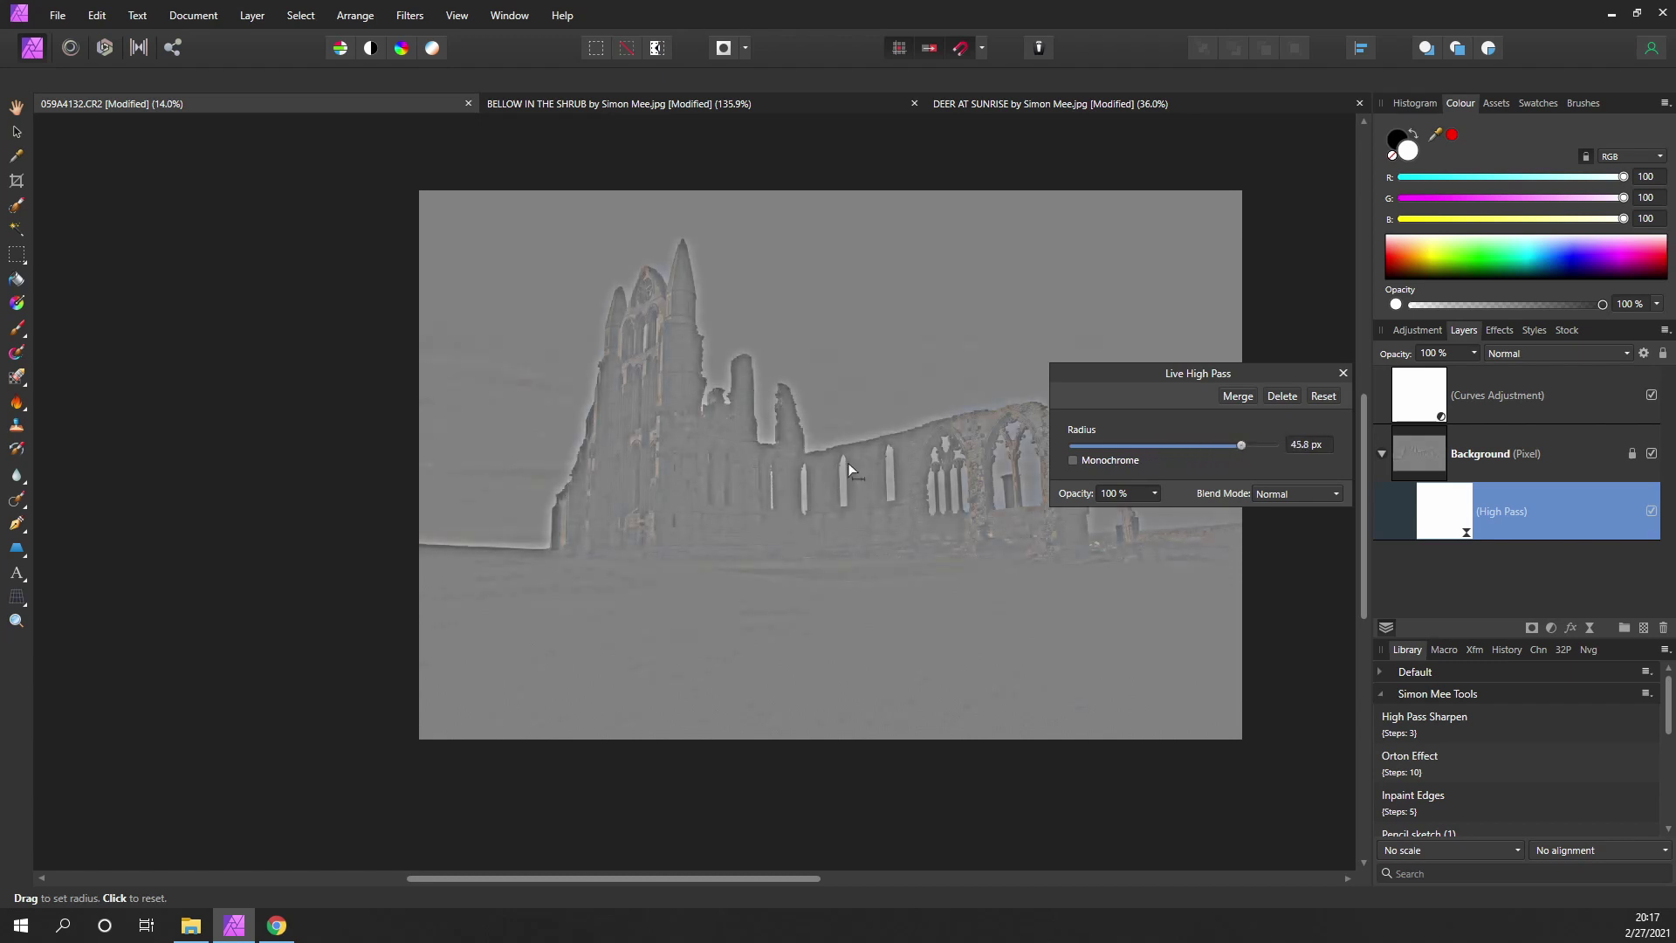
{"action": "scroll", "coordinate": [841, 463], "scroll_direction": "up", "scroll_amount": 5}
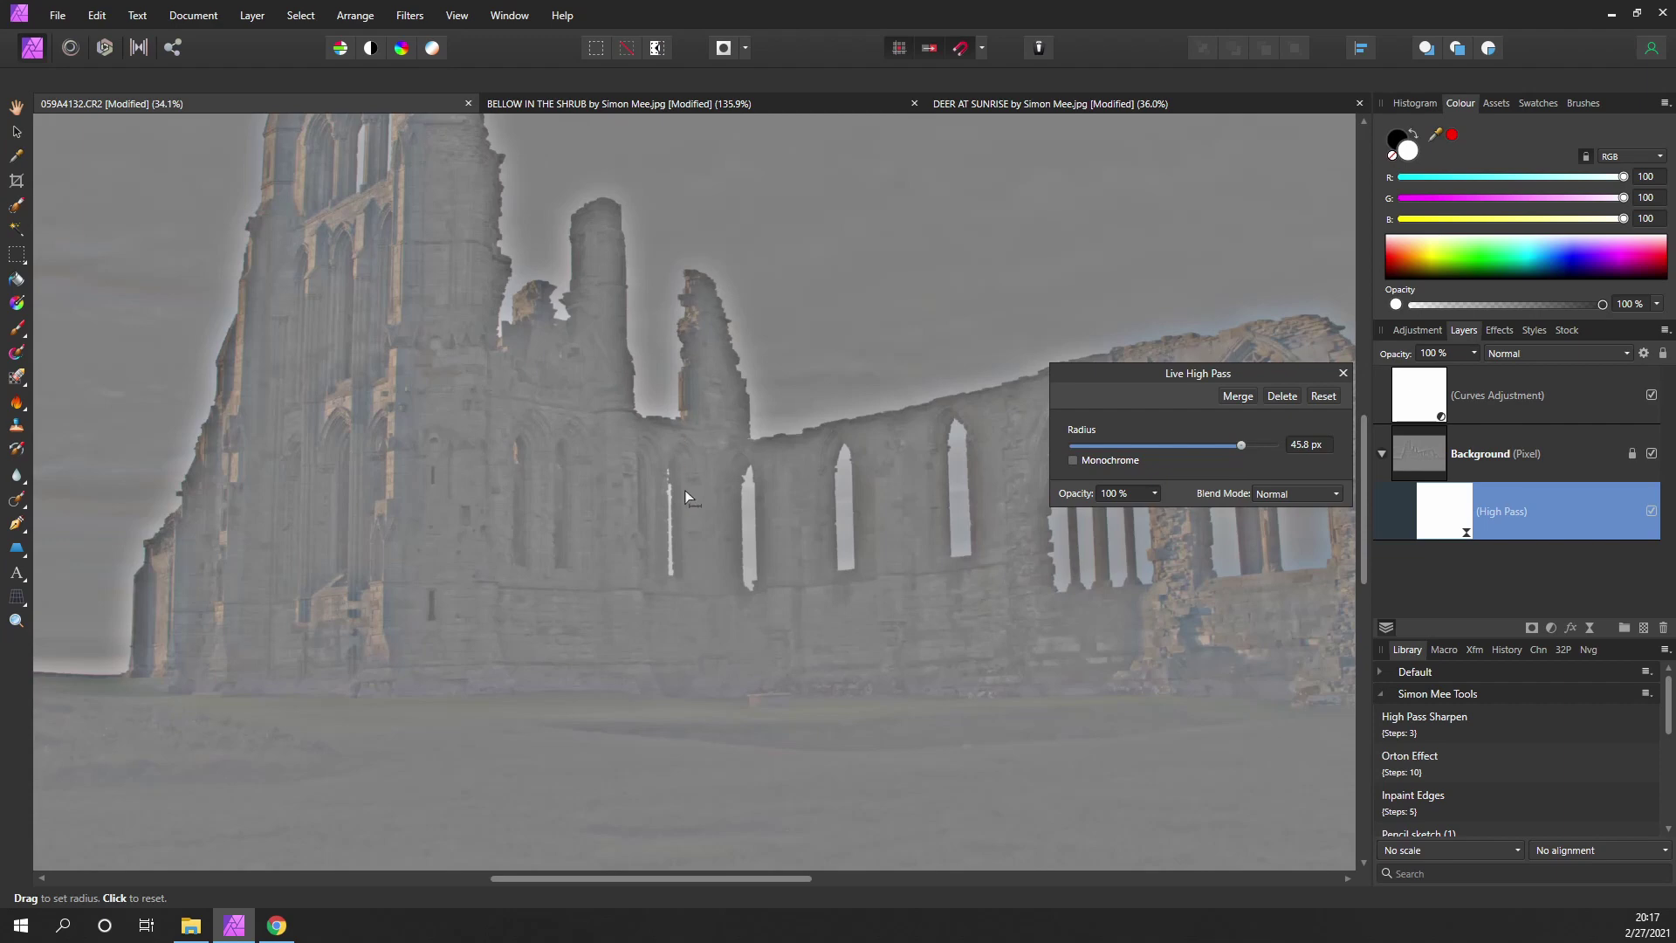
{"action": "left_click_drag", "start_coordinate": [560, 425], "coordinate": [708, 423]}
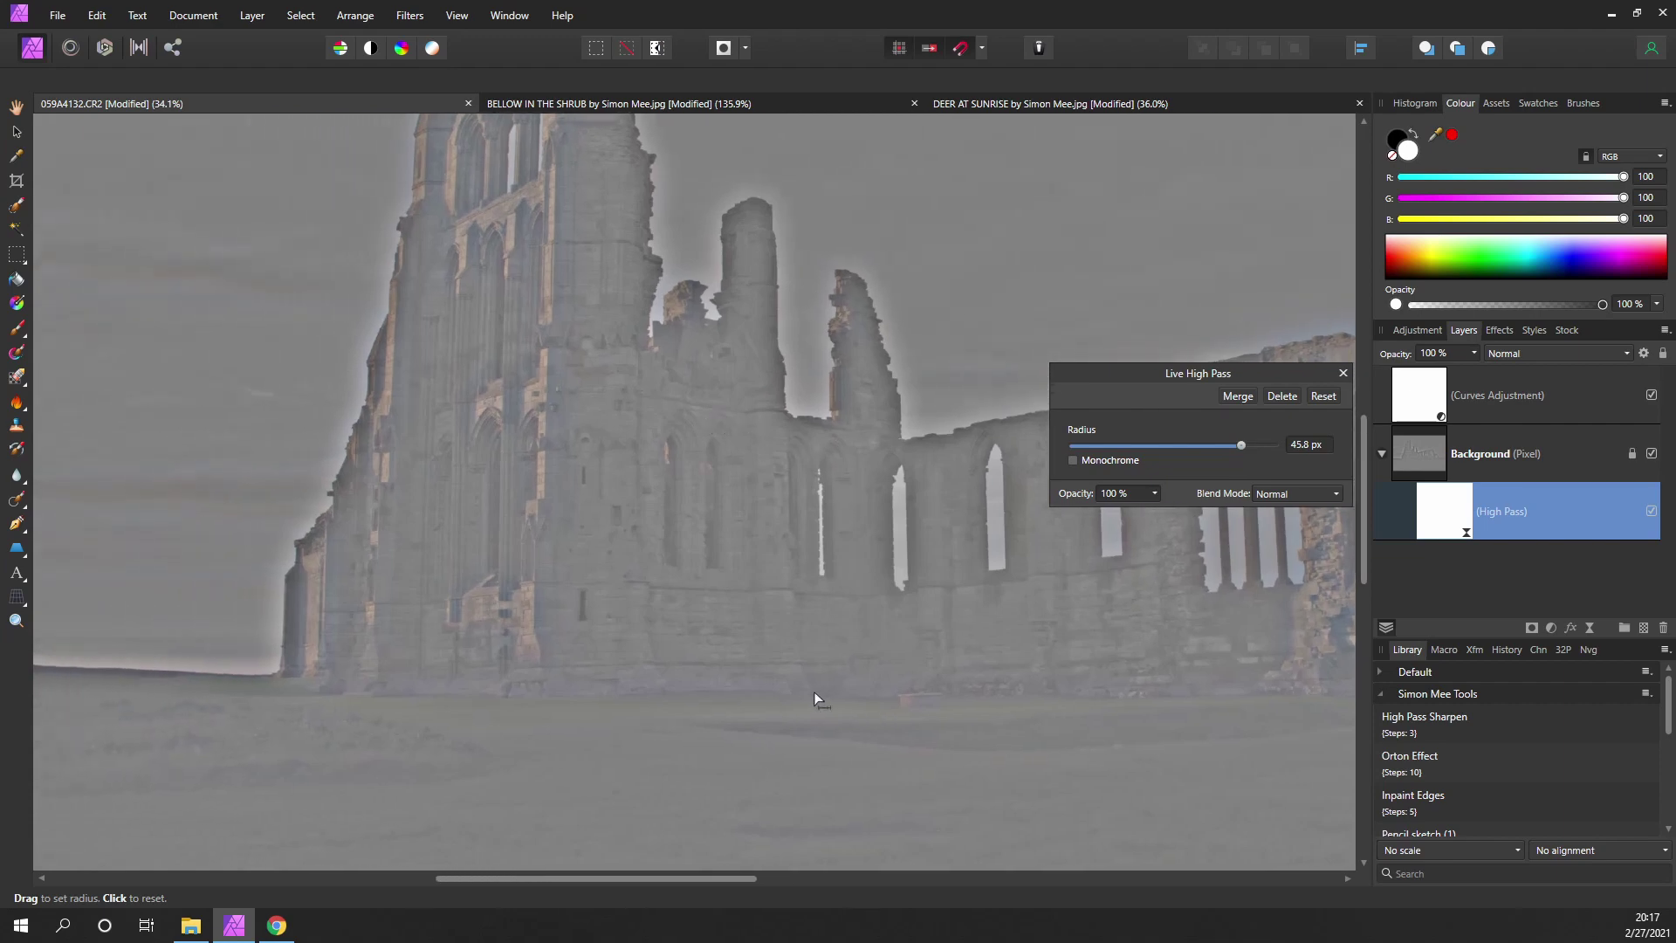
{"action": "scroll", "coordinate": [634, 507], "scroll_direction": "up", "scroll_amount": 5}
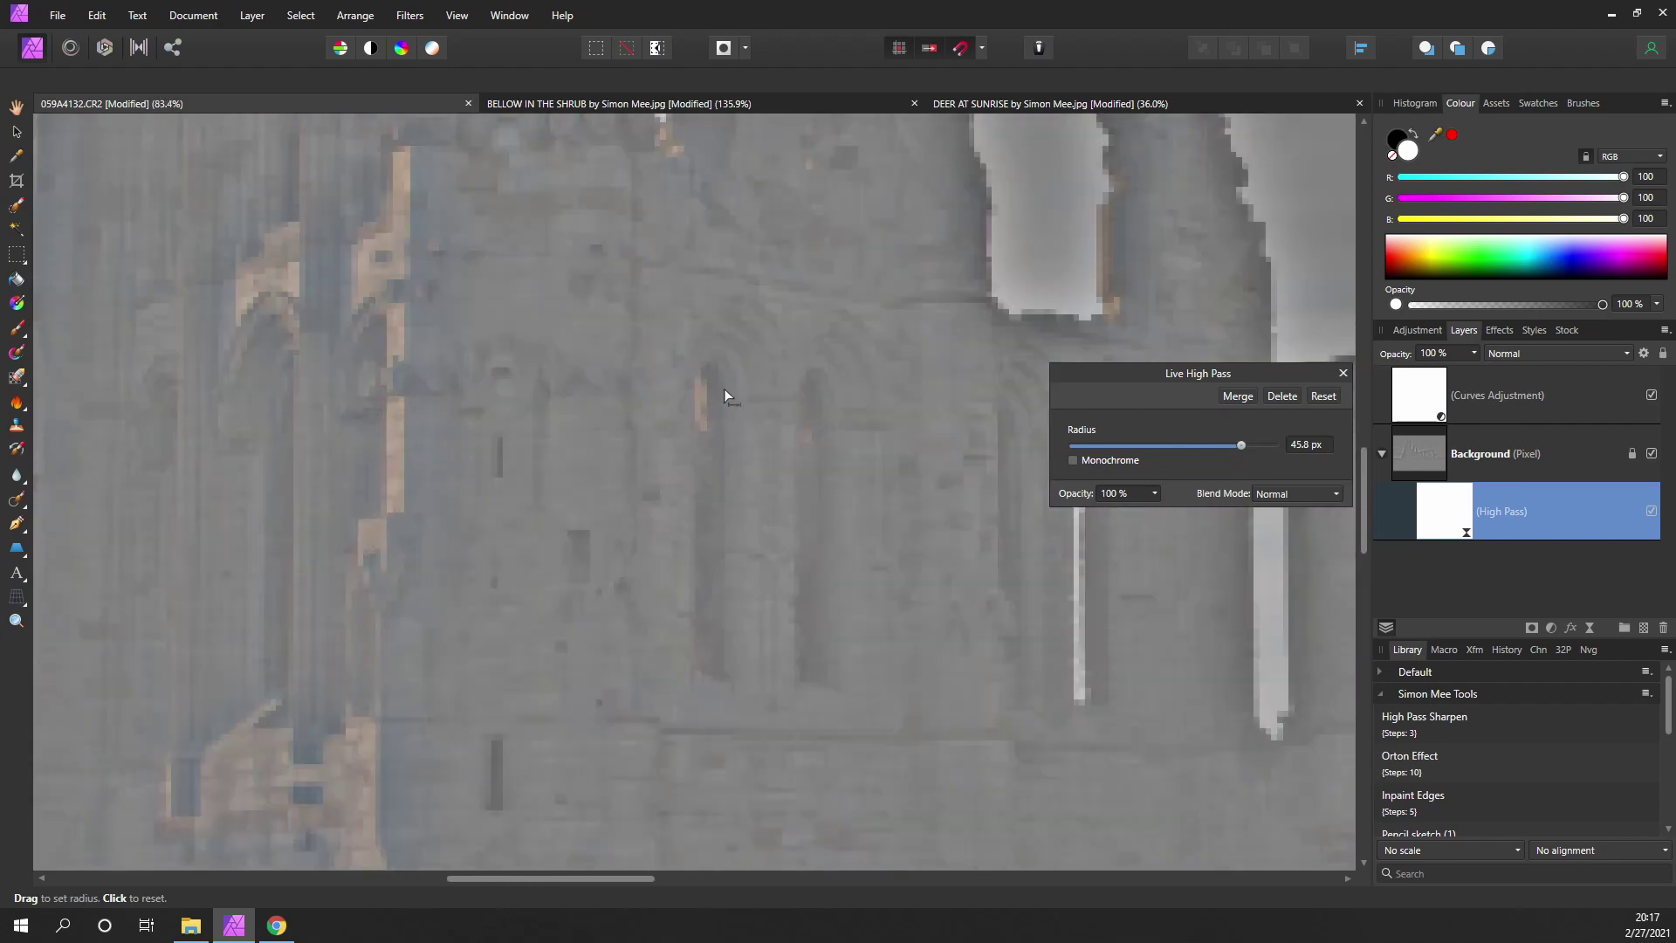
{"action": "scroll", "coordinate": [709, 468], "scroll_direction": "up", "scroll_amount": 3}
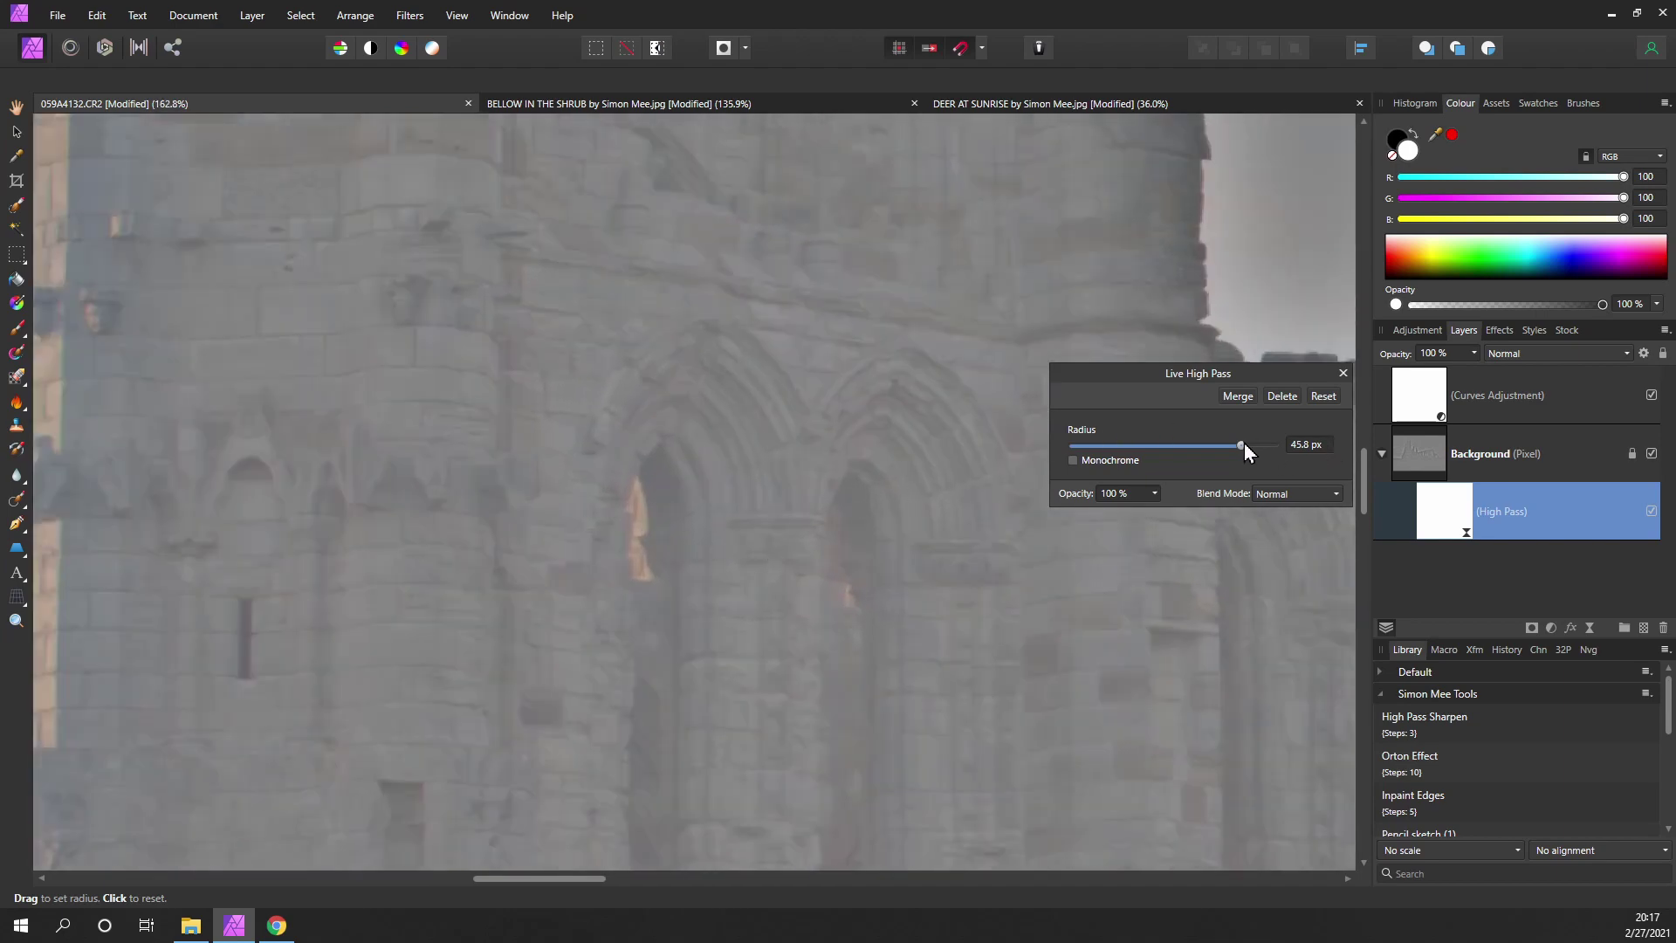
- Reduce the High Pass radius to 0.9 px while zooming around the stonework
{"action": "left_click_drag", "start_coordinate": [1240, 445], "coordinate": [1117, 448]}
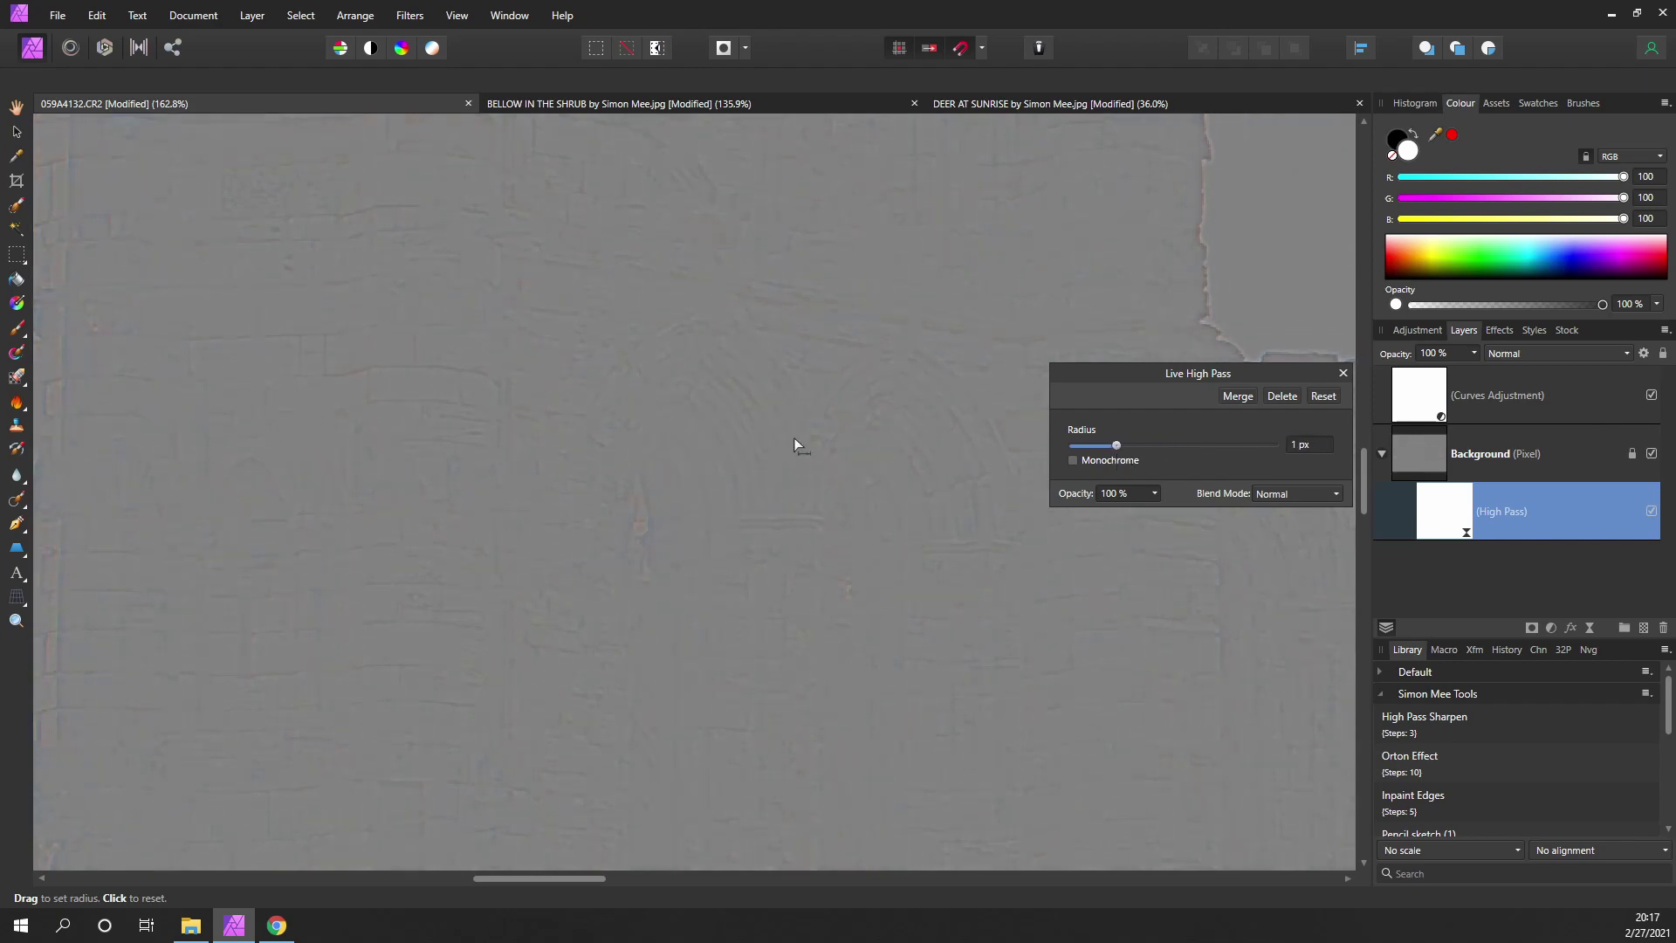
{"action": "scroll", "coordinate": [794, 438], "scroll_direction": "up", "scroll_amount": 3}
{"action": "left_click_drag", "start_coordinate": [1117, 446], "coordinate": [1116, 445]}
{"action": "scroll", "coordinate": [810, 407], "scroll_direction": "down", "scroll_amount": 4}
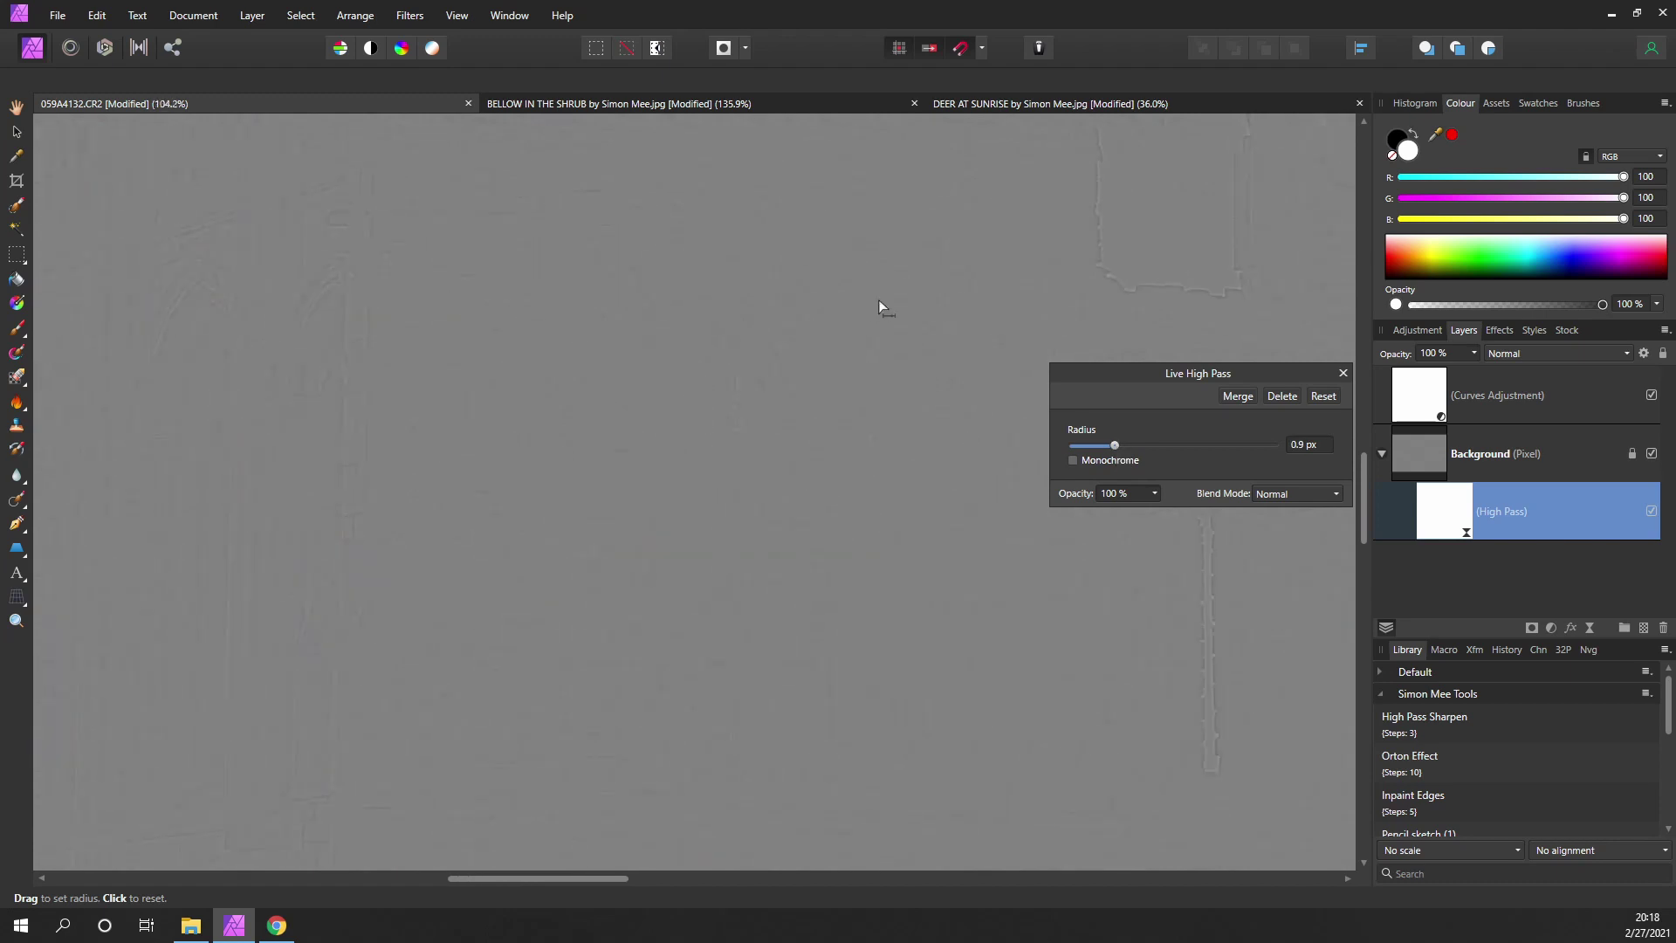
{"action": "scroll", "coordinate": [878, 301], "scroll_direction": "down", "scroll_amount": 6}
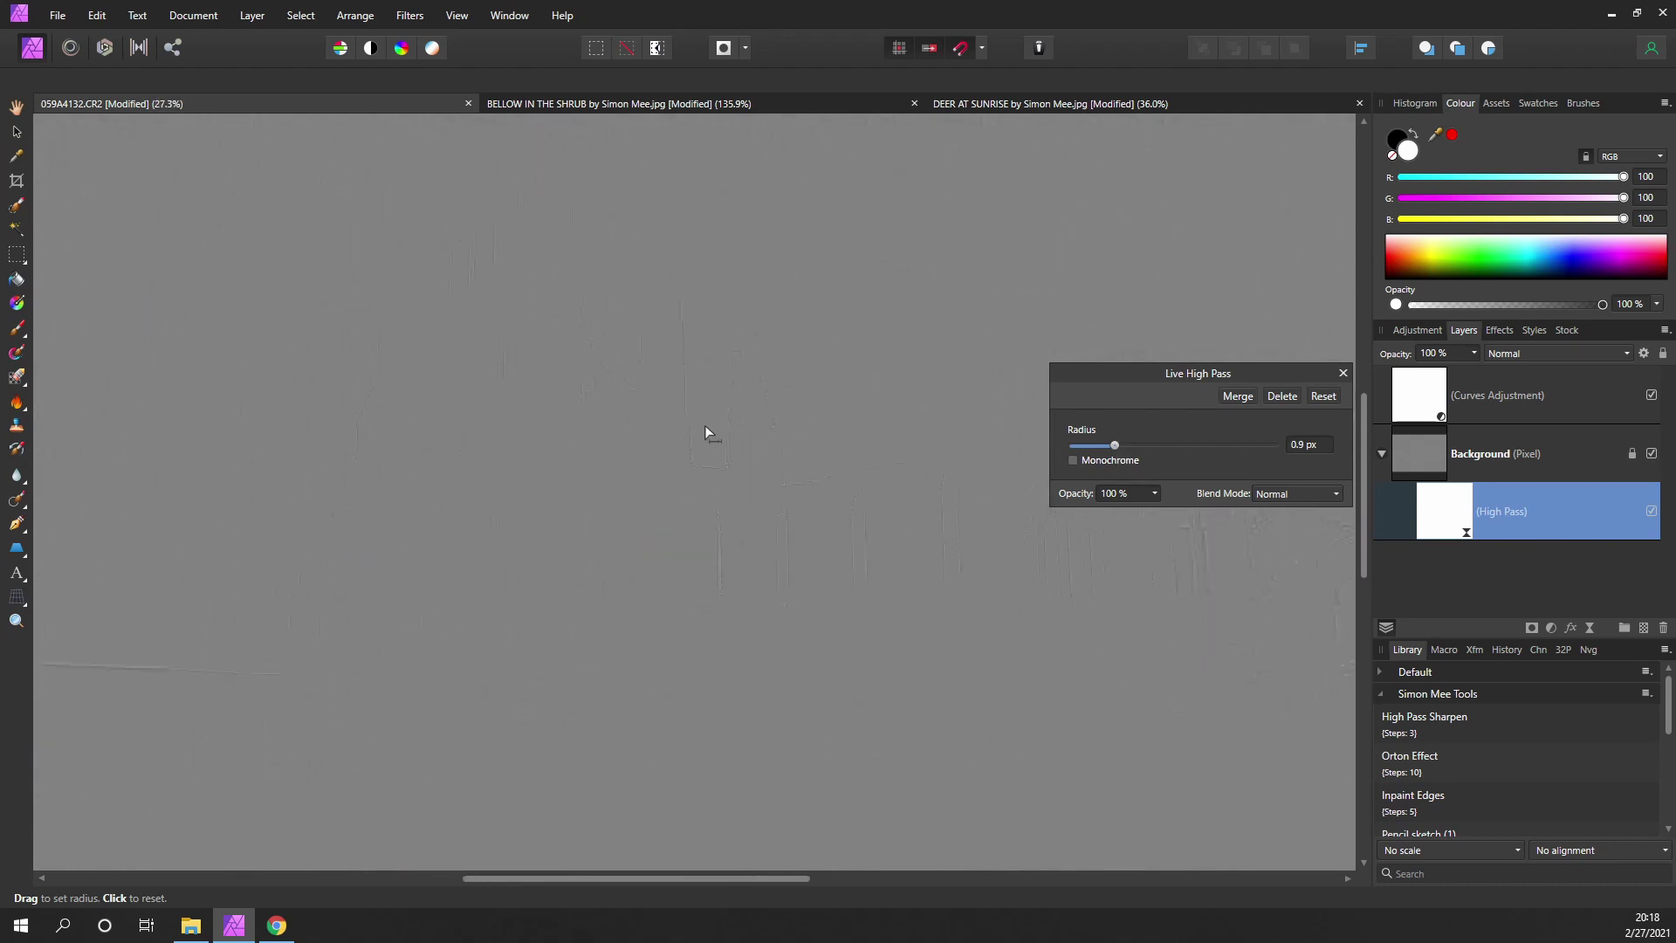
{"action": "scroll", "coordinate": [830, 366], "scroll_direction": "down", "scroll_amount": 2}
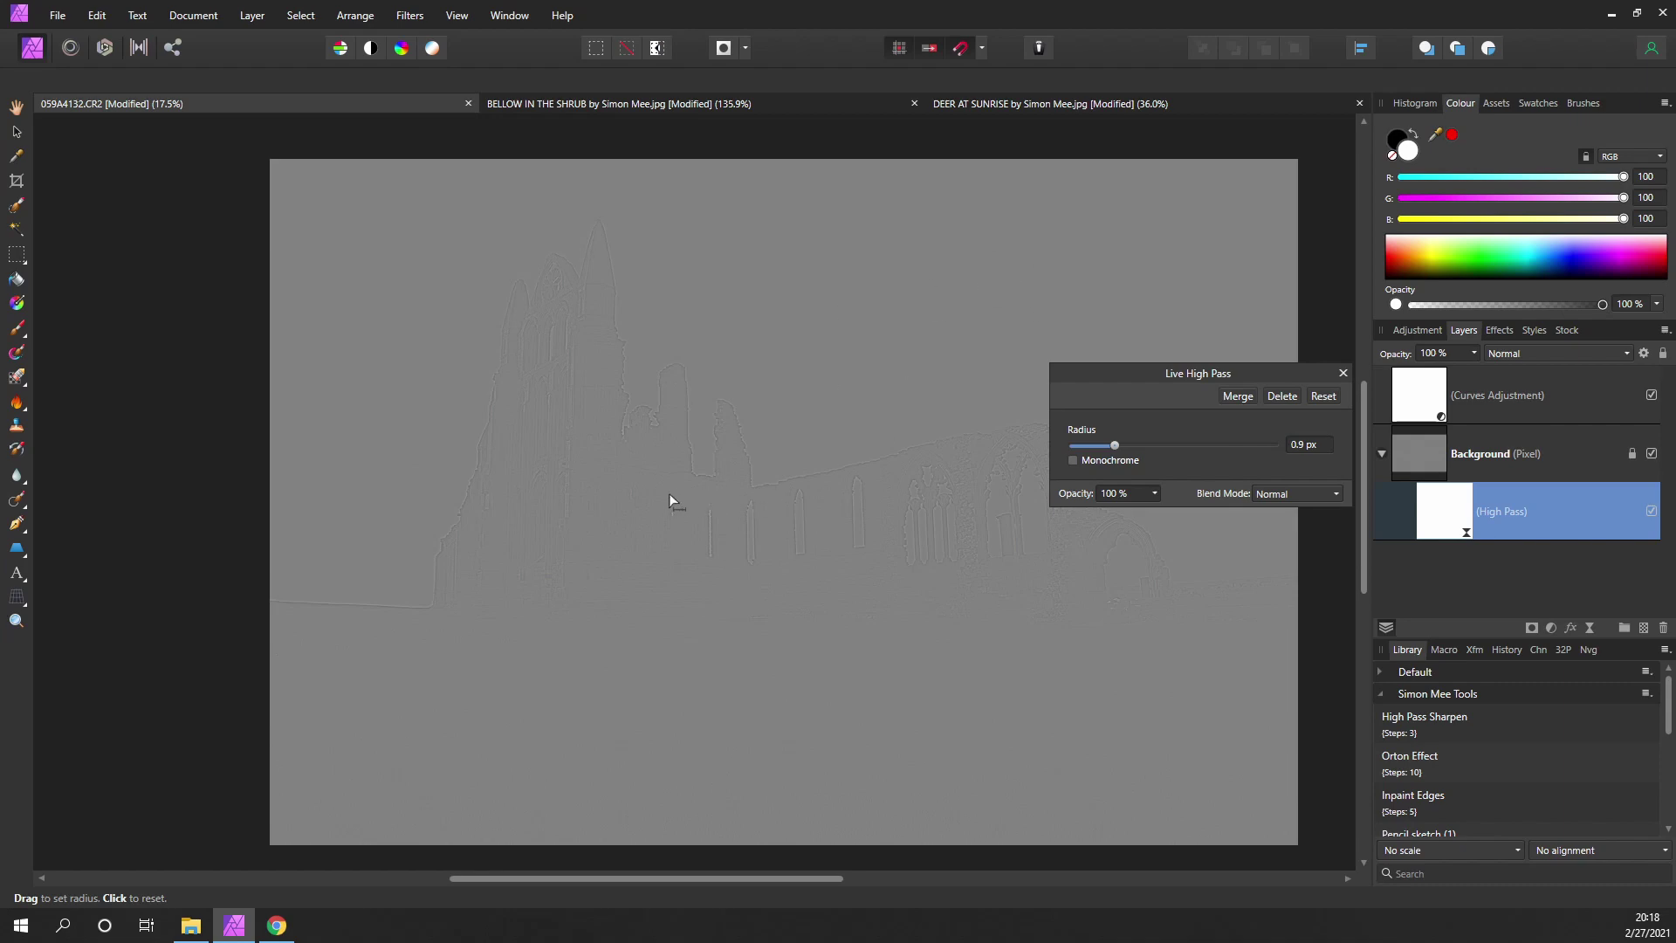
{"action": "scroll", "coordinate": [667, 490], "scroll_direction": "up", "scroll_amount": 6}
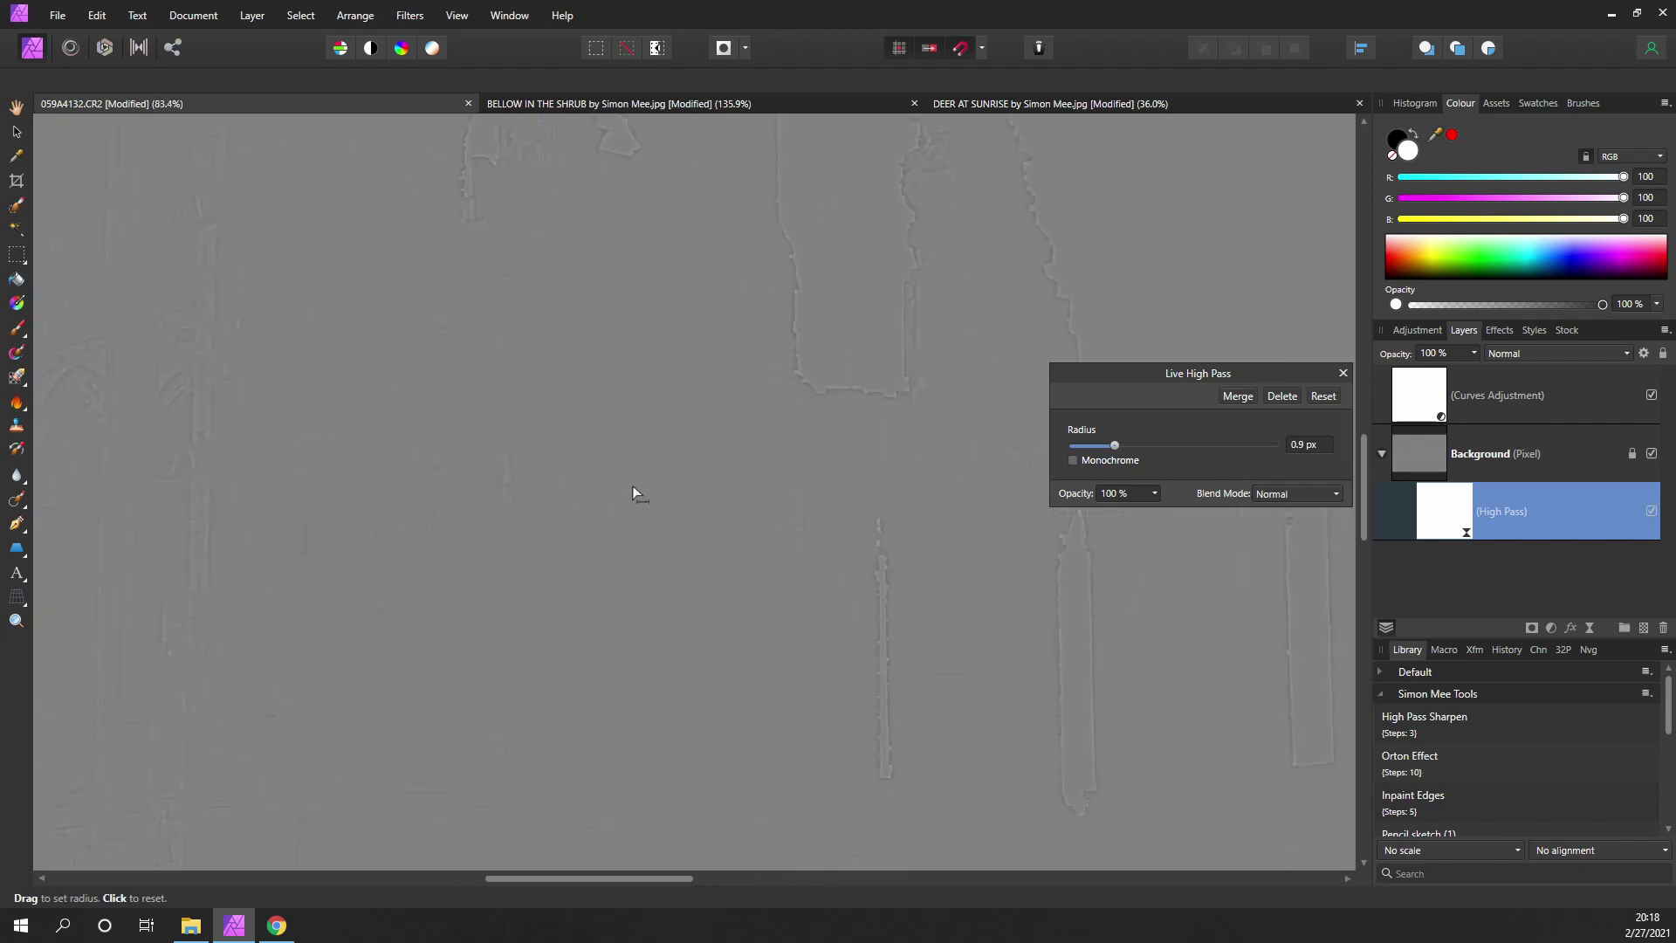
{"action": "scroll", "coordinate": [619, 481], "scroll_direction": "up", "scroll_amount": 5}
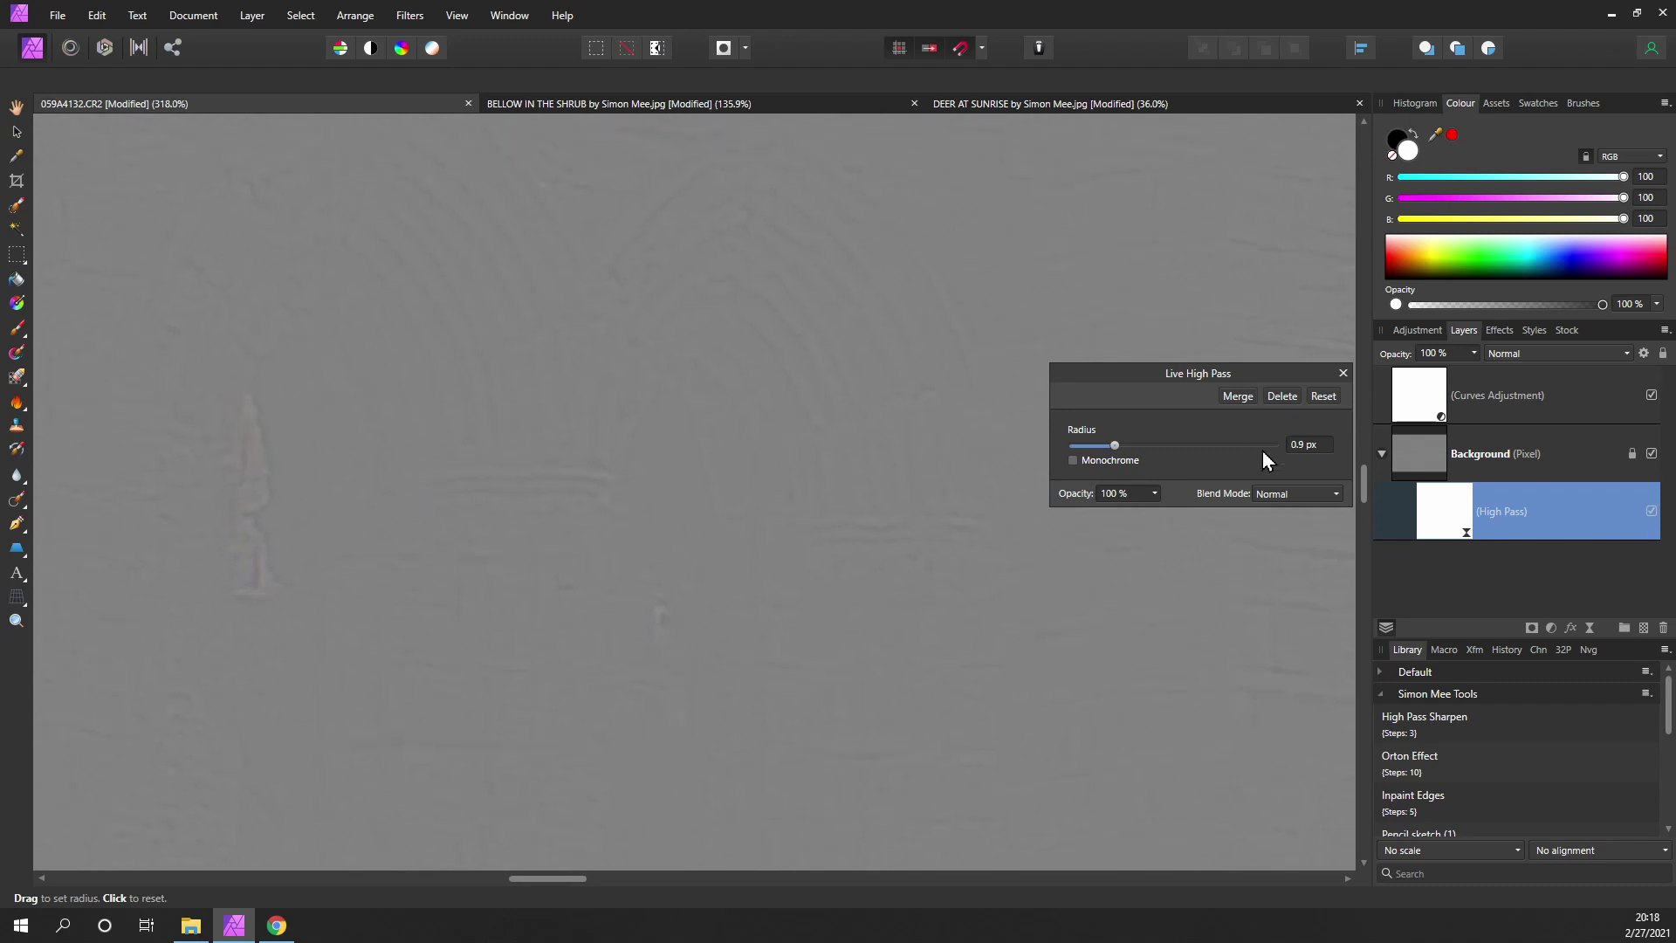
- Raise the High Pass radius to 10.3 px and pan across the abbey stonework
{"action": "left_click_drag", "start_coordinate": [1116, 447], "coordinate": [1128, 447]}
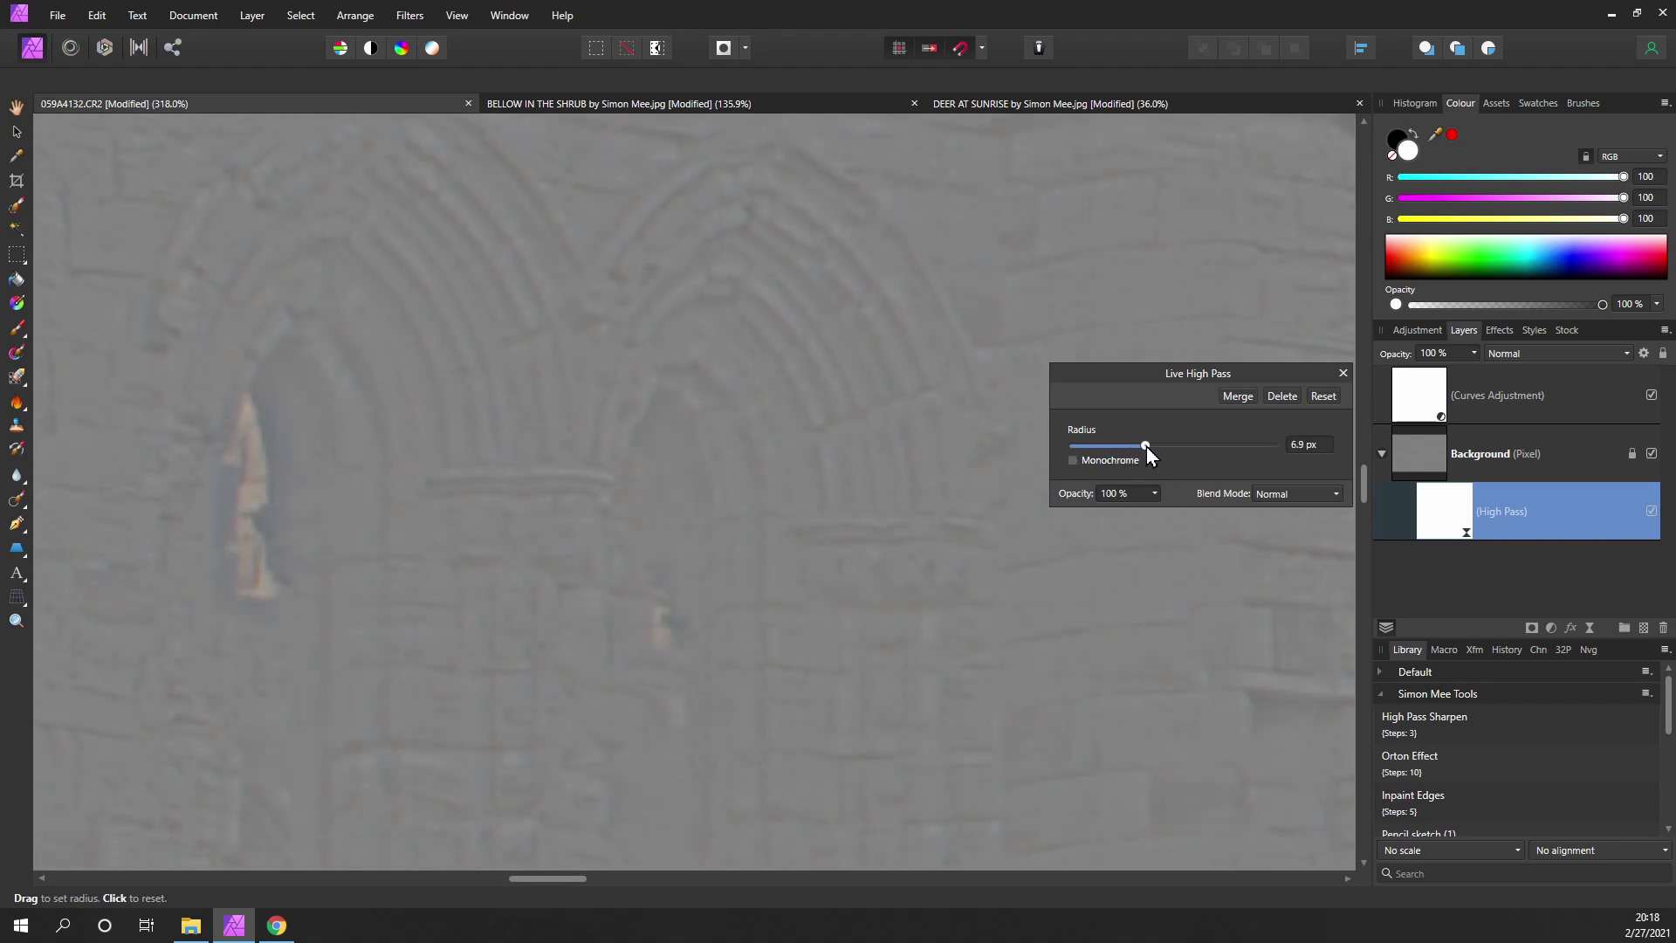
{"action": "left_click_drag", "start_coordinate": [1156, 447], "coordinate": [1161, 446]}
{"action": "left_click_drag", "start_coordinate": [768, 364], "coordinate": [726, 459]}
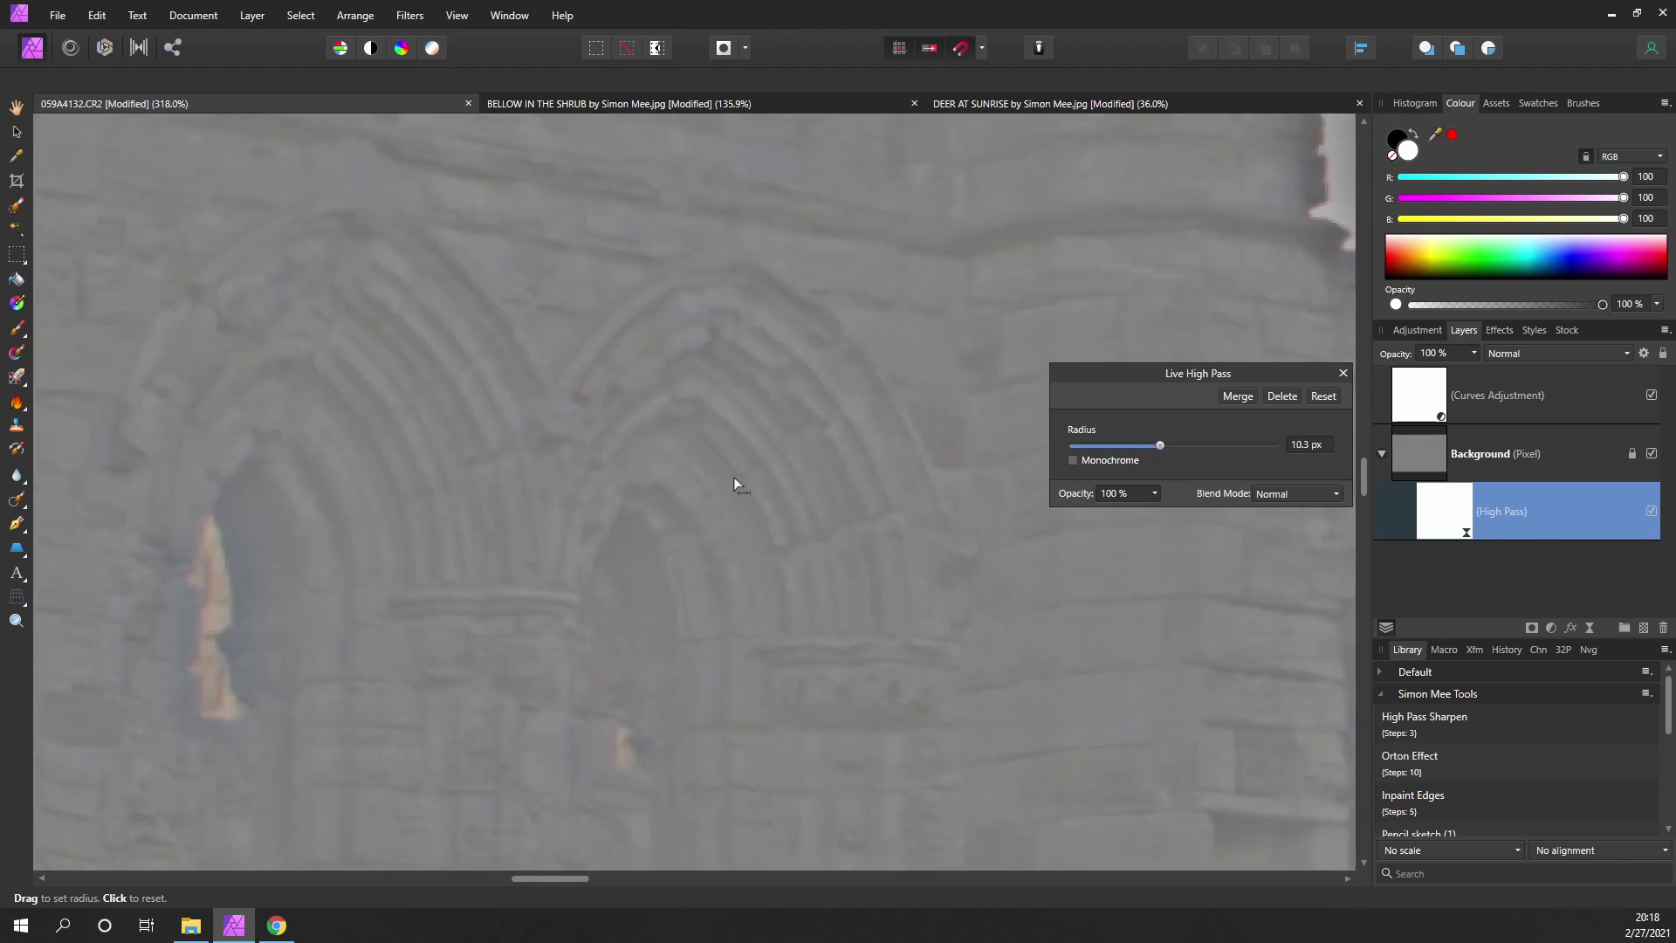
- Blend the High Pass in Linear Light, then hide and reshow the layer to compare sharpening
{"action": "left_click", "coordinate": [1282, 493]}
{"action": "scroll", "coordinate": [1283, 742], "scroll_direction": "down", "scroll_amount": 1}
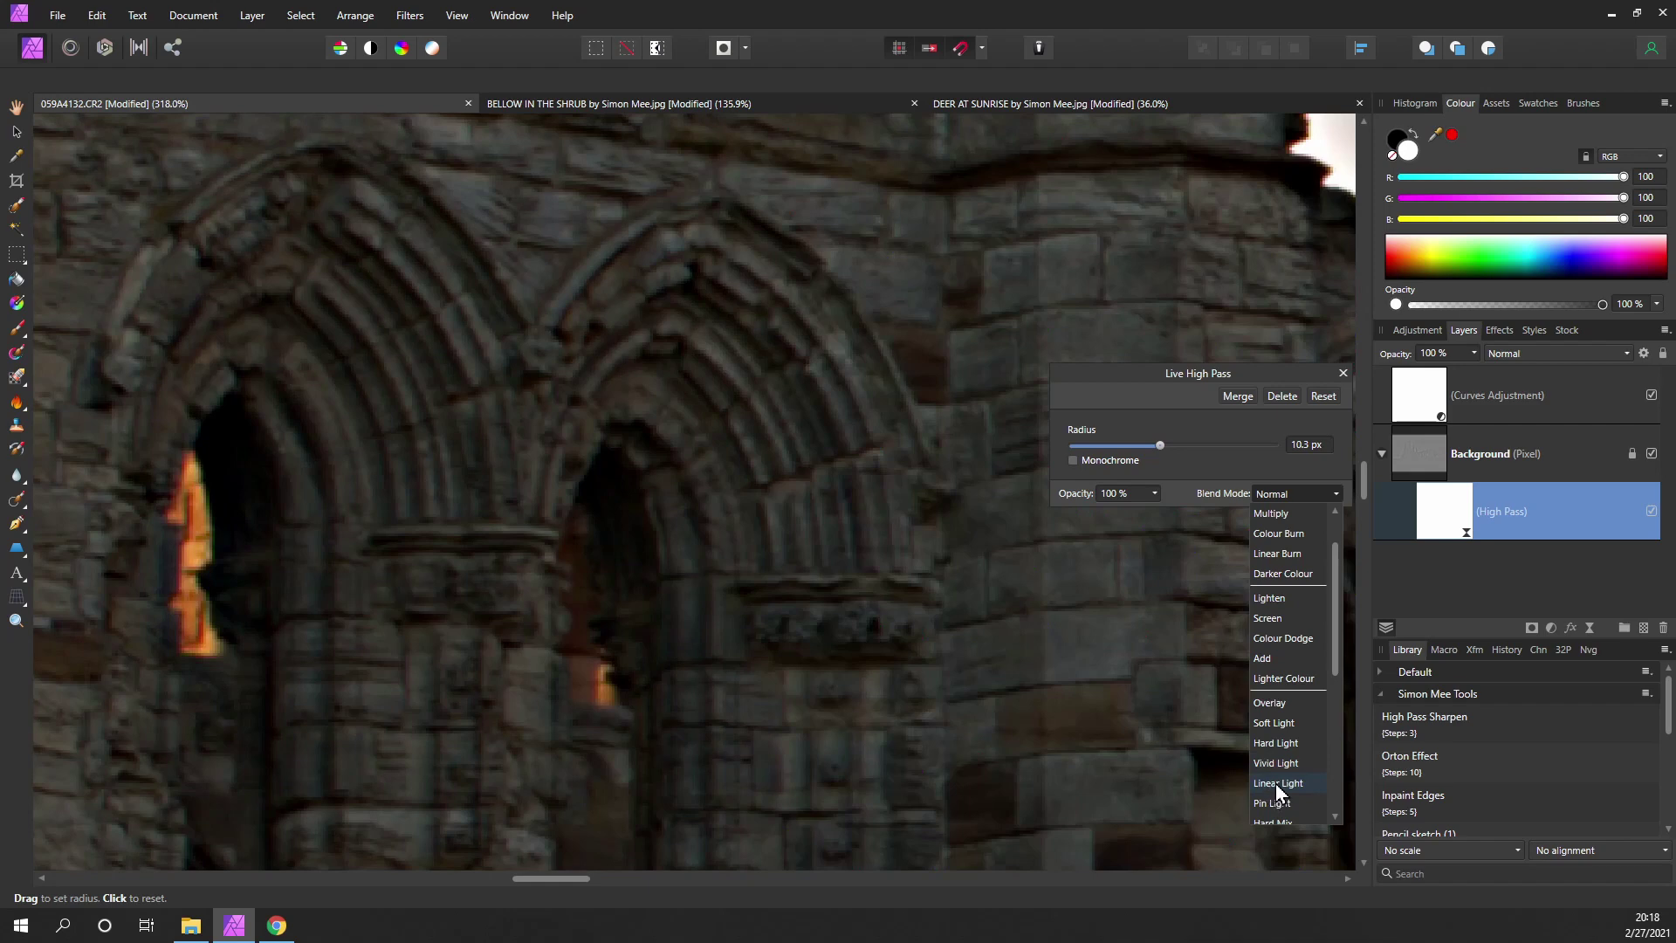
{"action": "left_click", "coordinate": [1275, 783]}
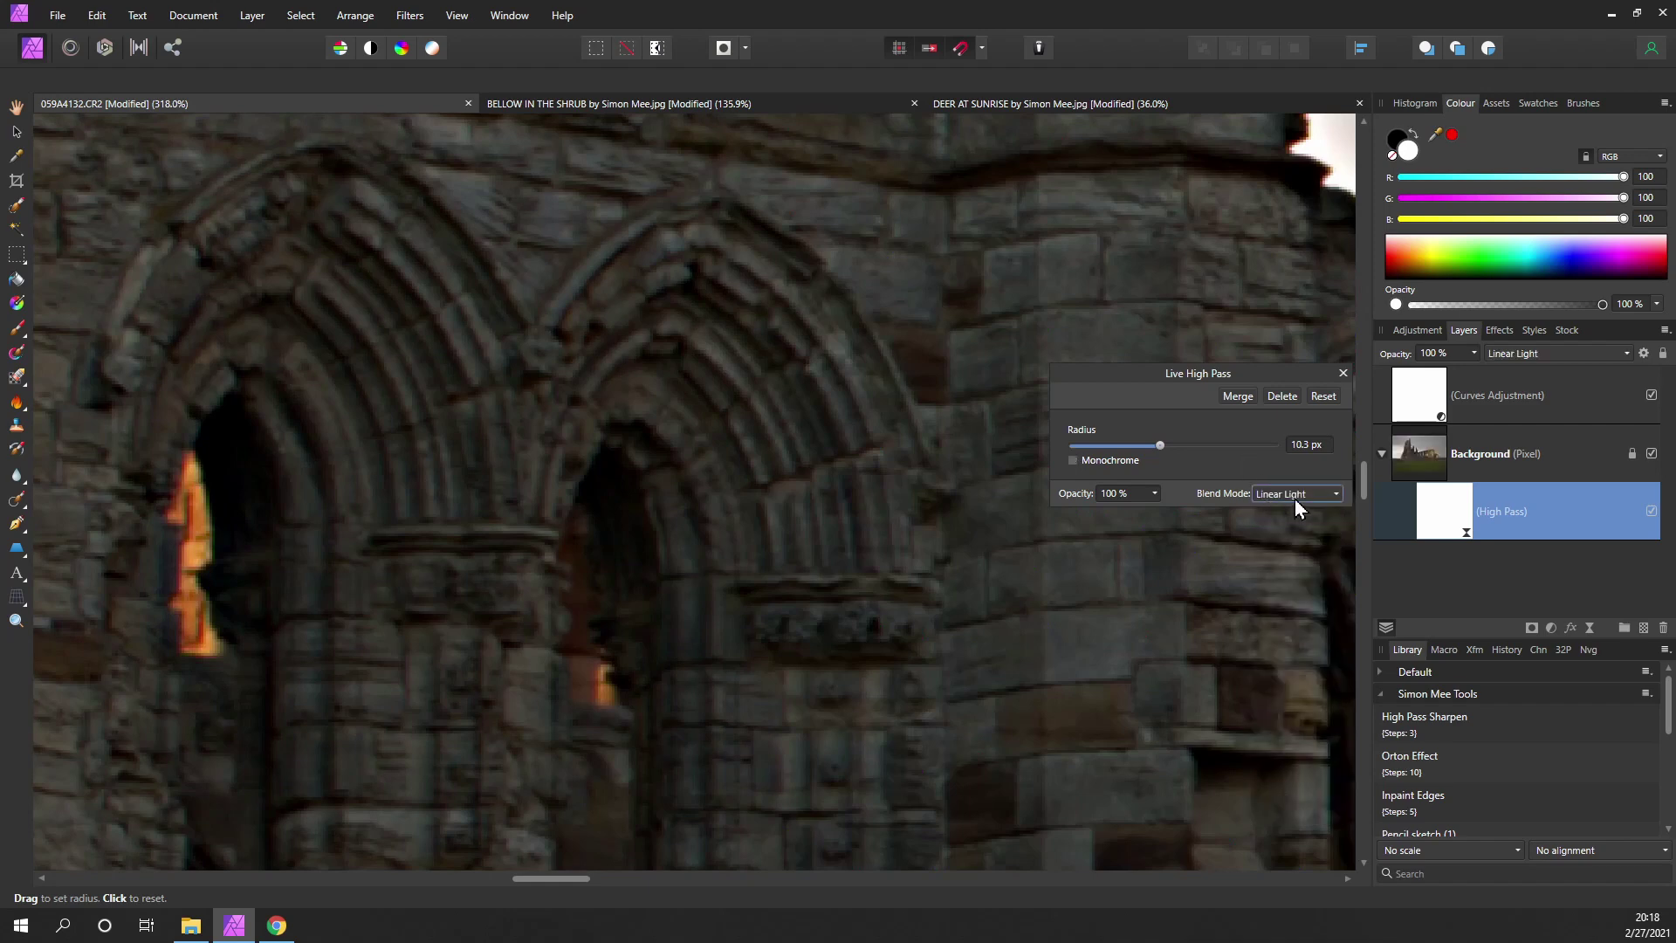
{"action": "left_click", "coordinate": [1652, 513]}
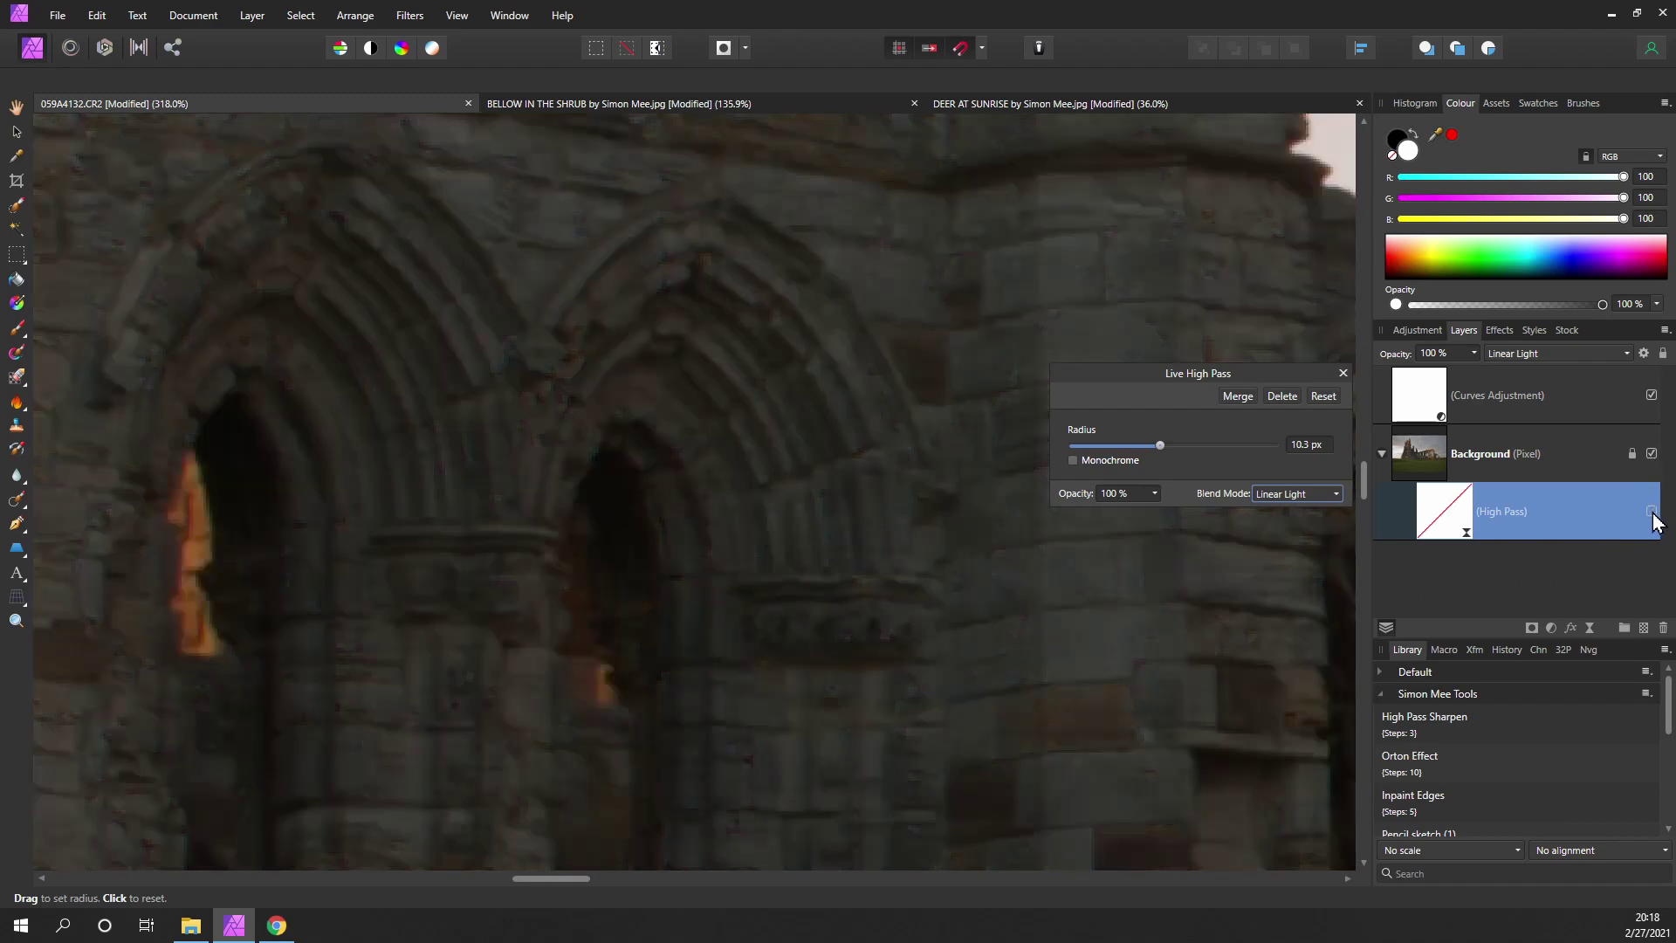
{"action": "left_click", "coordinate": [1652, 513]}
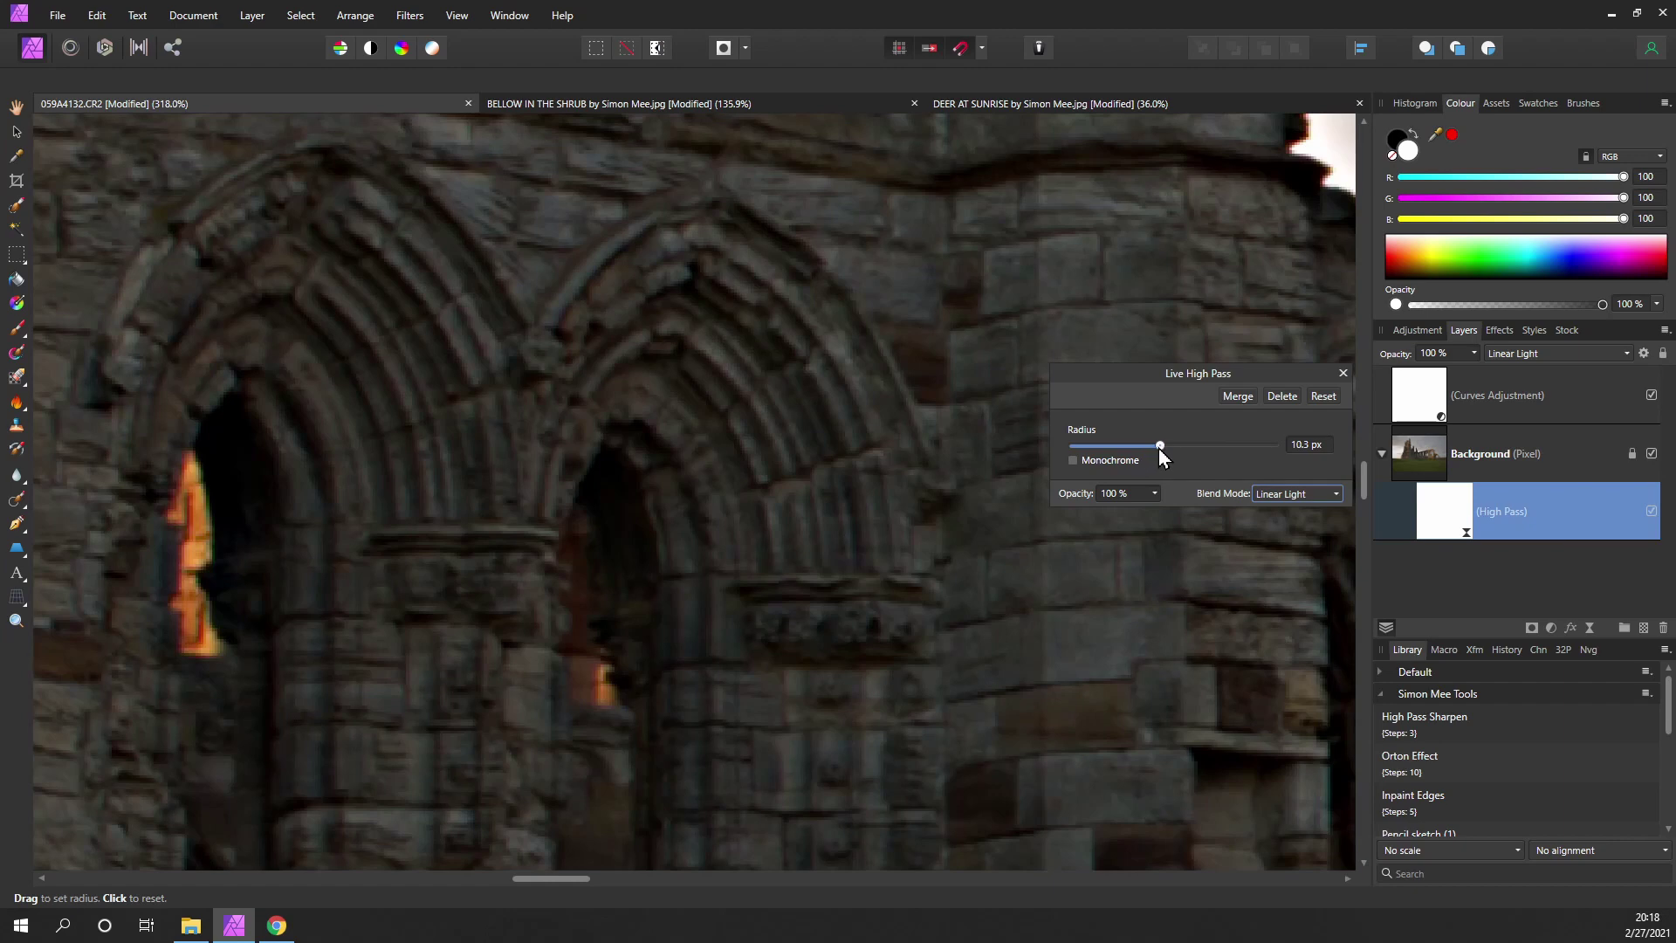
{"action": "left_click_drag", "start_coordinate": [1159, 448], "coordinate": [1121, 460]}
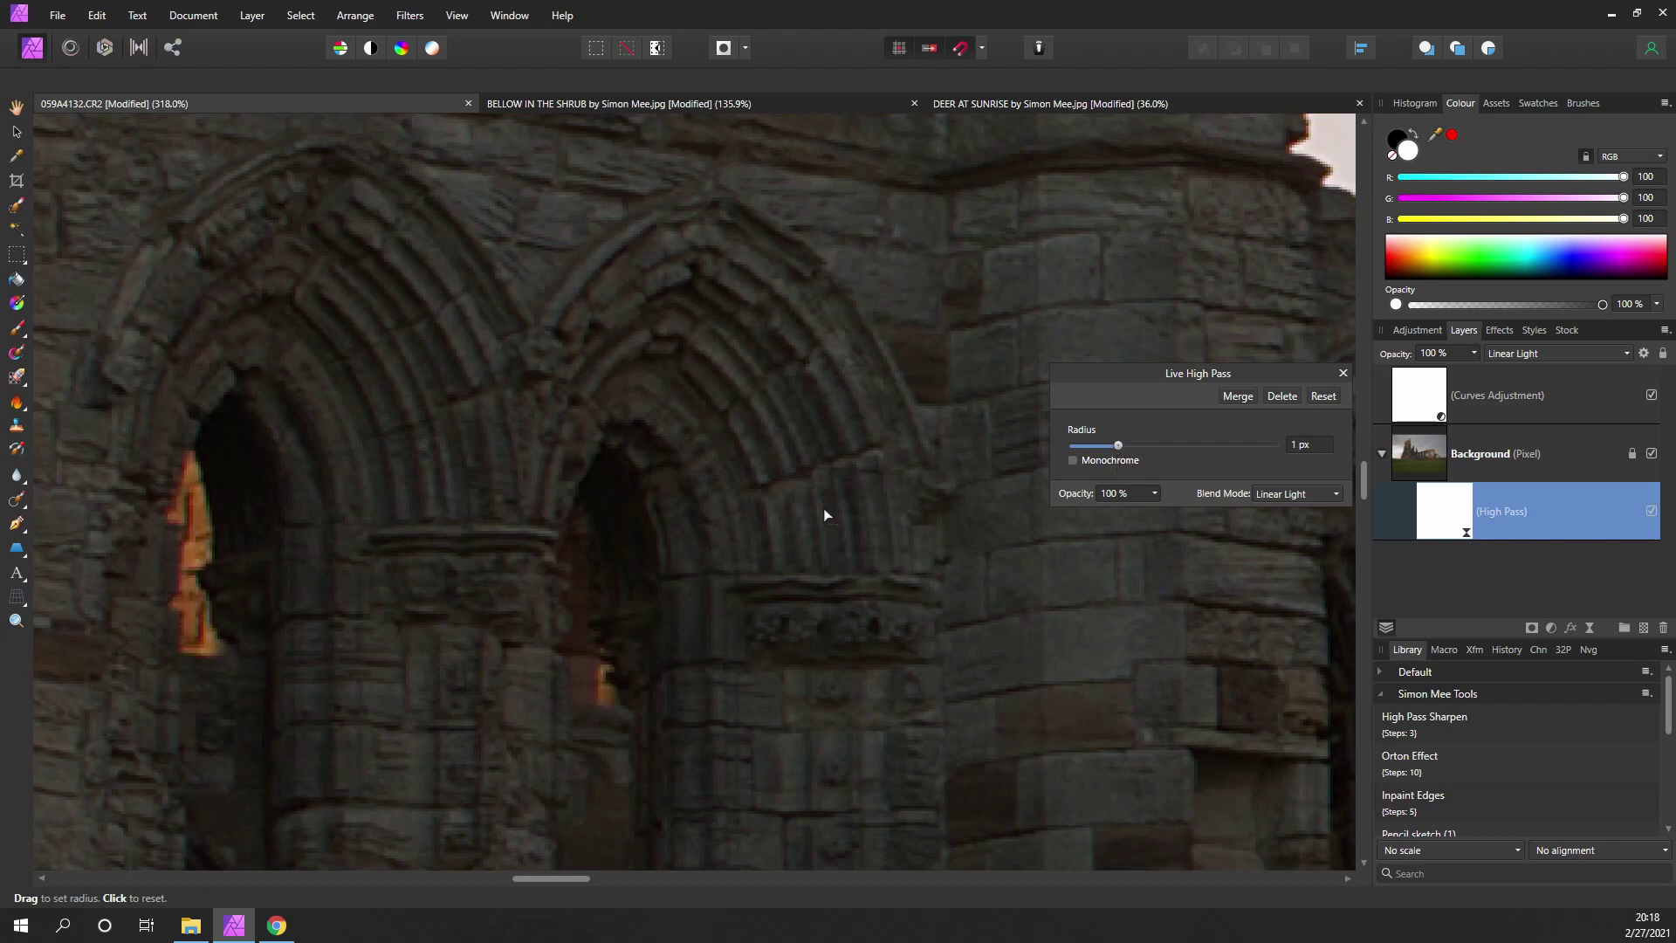
{"action": "left_click", "coordinate": [1651, 513]}
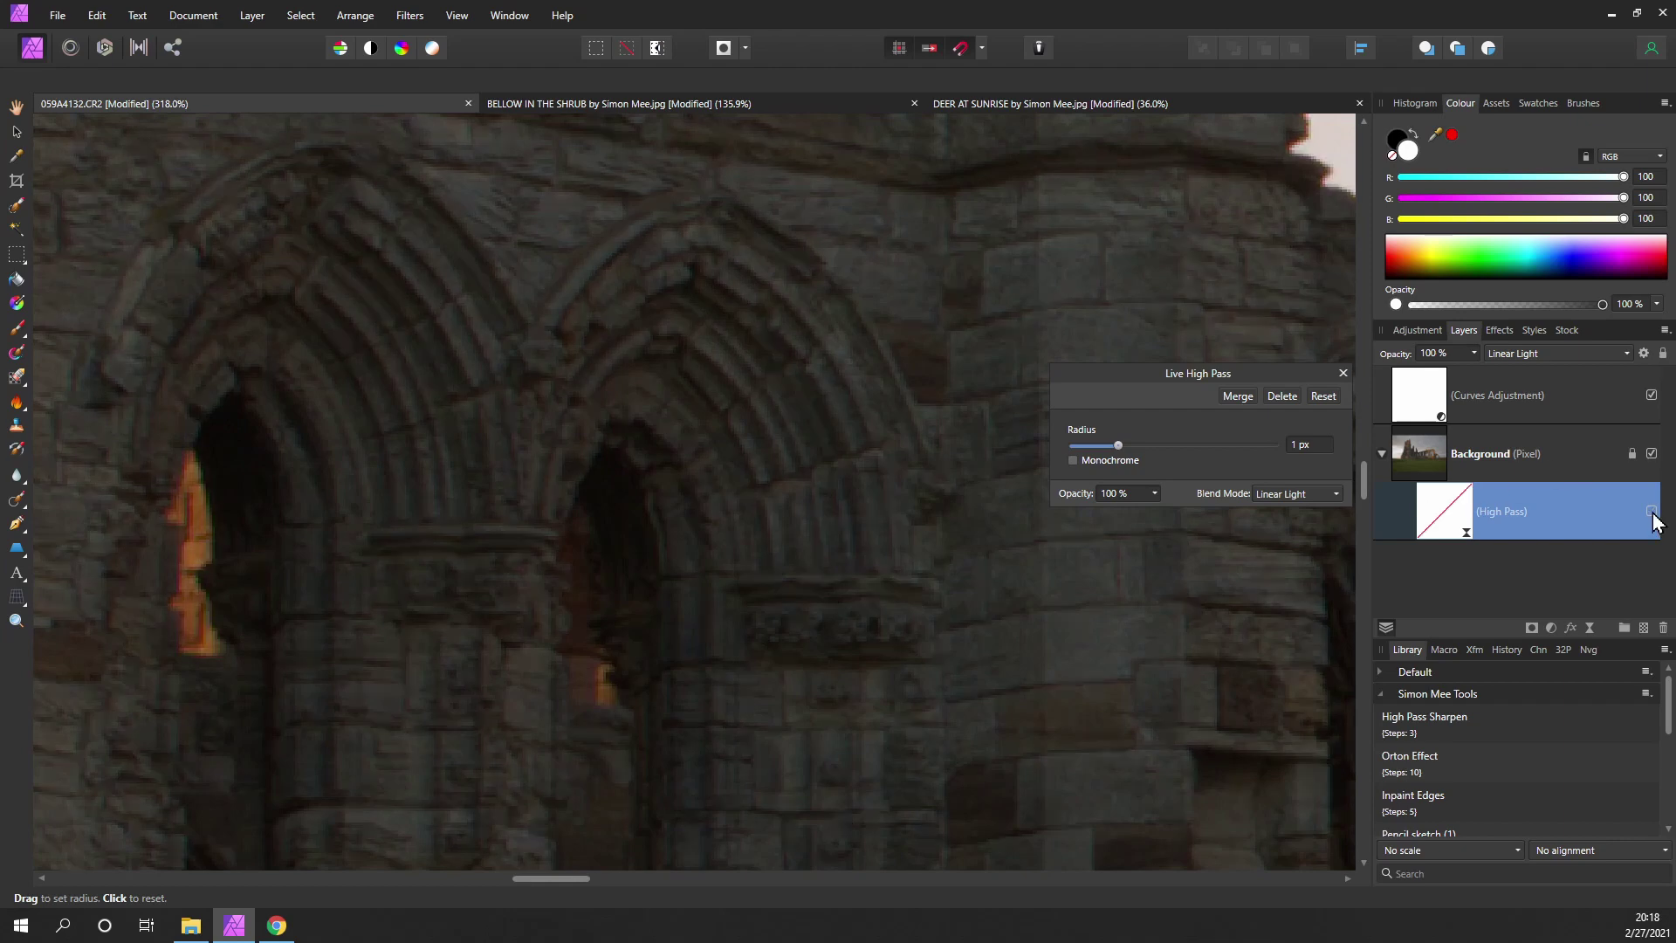
{"action": "left_click", "coordinate": [1651, 513]}
{"action": "scroll", "coordinate": [925, 548], "scroll_direction": "down", "scroll_amount": 5}
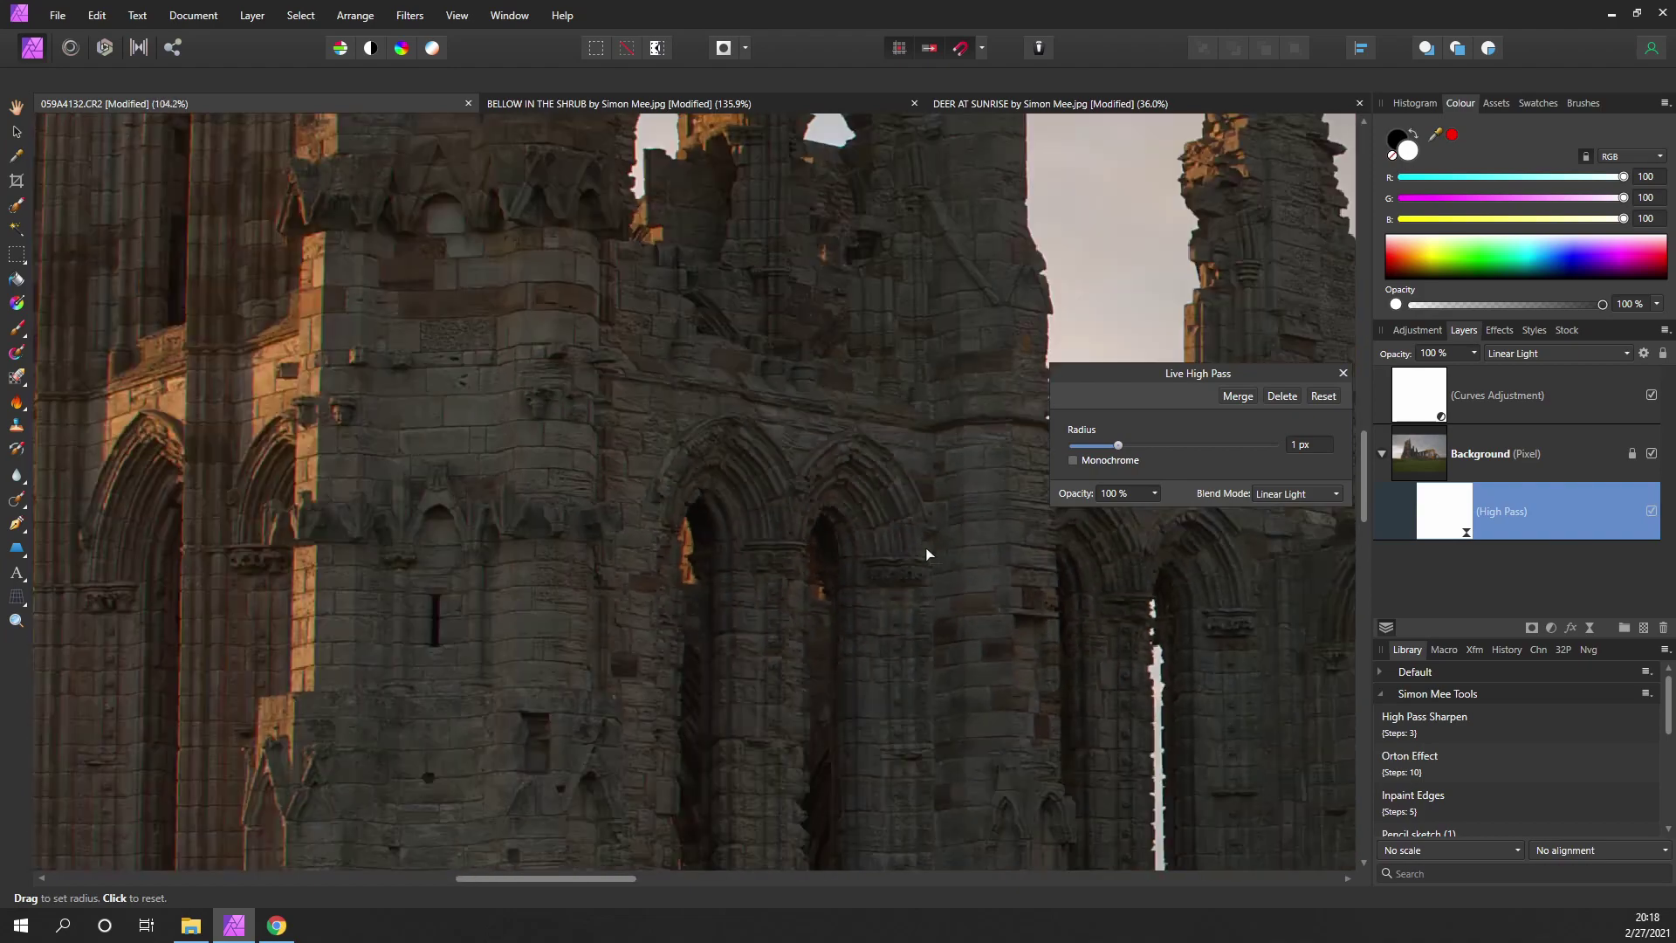
{"action": "scroll", "coordinate": [901, 510], "scroll_direction": "down", "scroll_amount": 1}
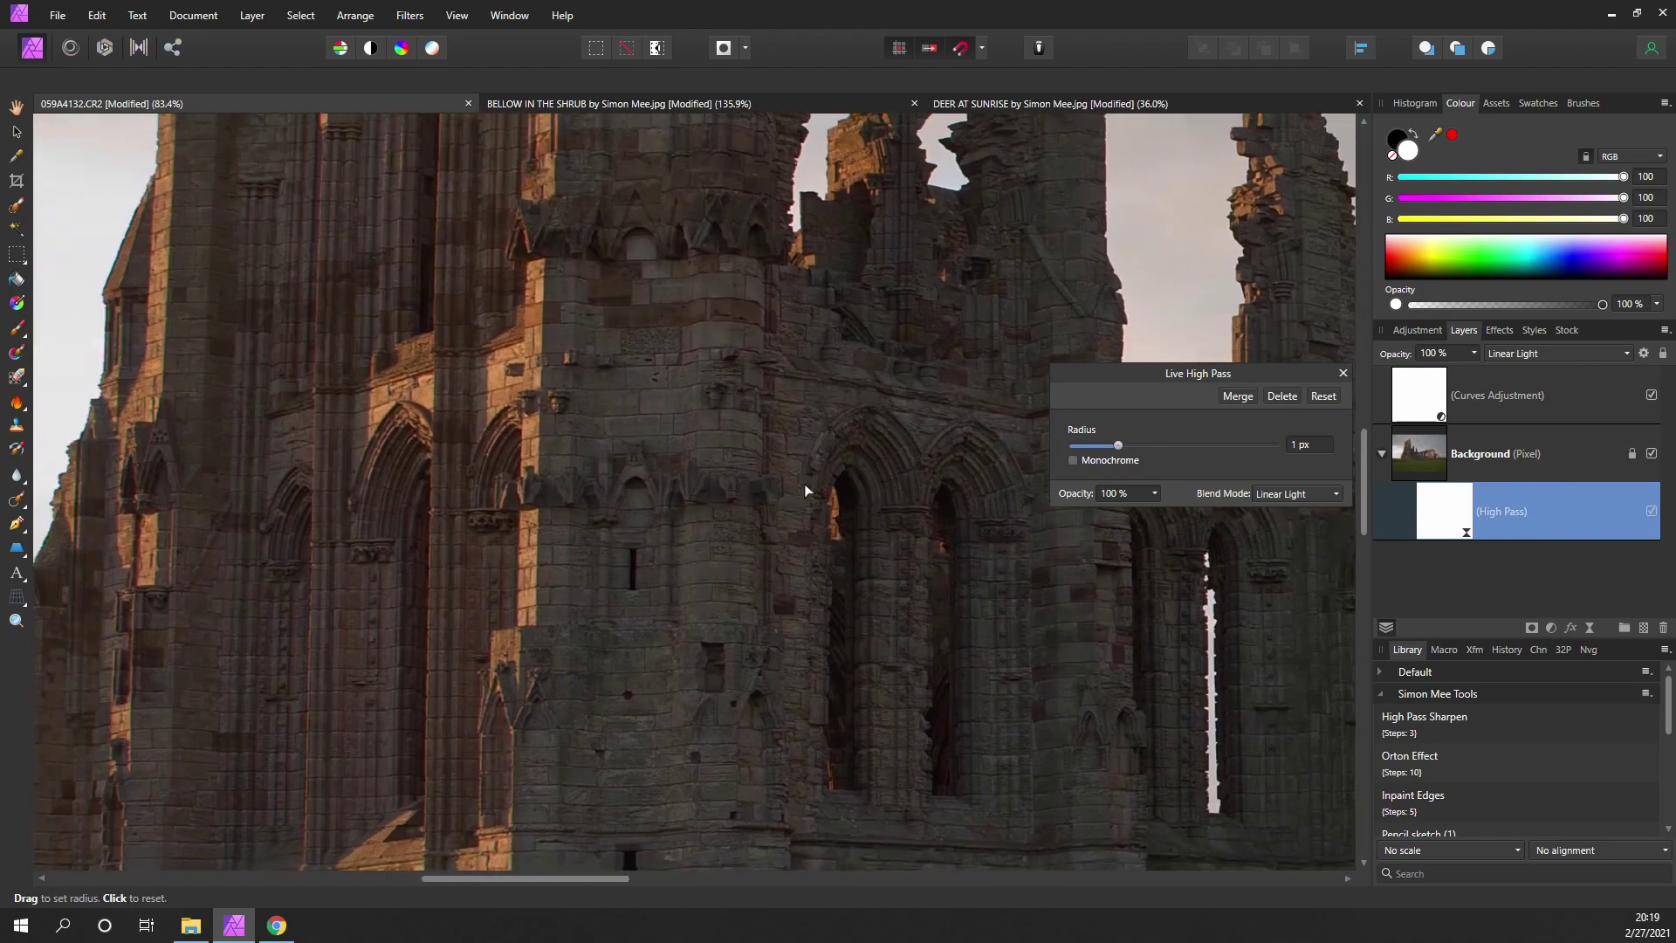
{"action": "scroll", "coordinate": [804, 483], "scroll_direction": "down", "scroll_amount": 1}
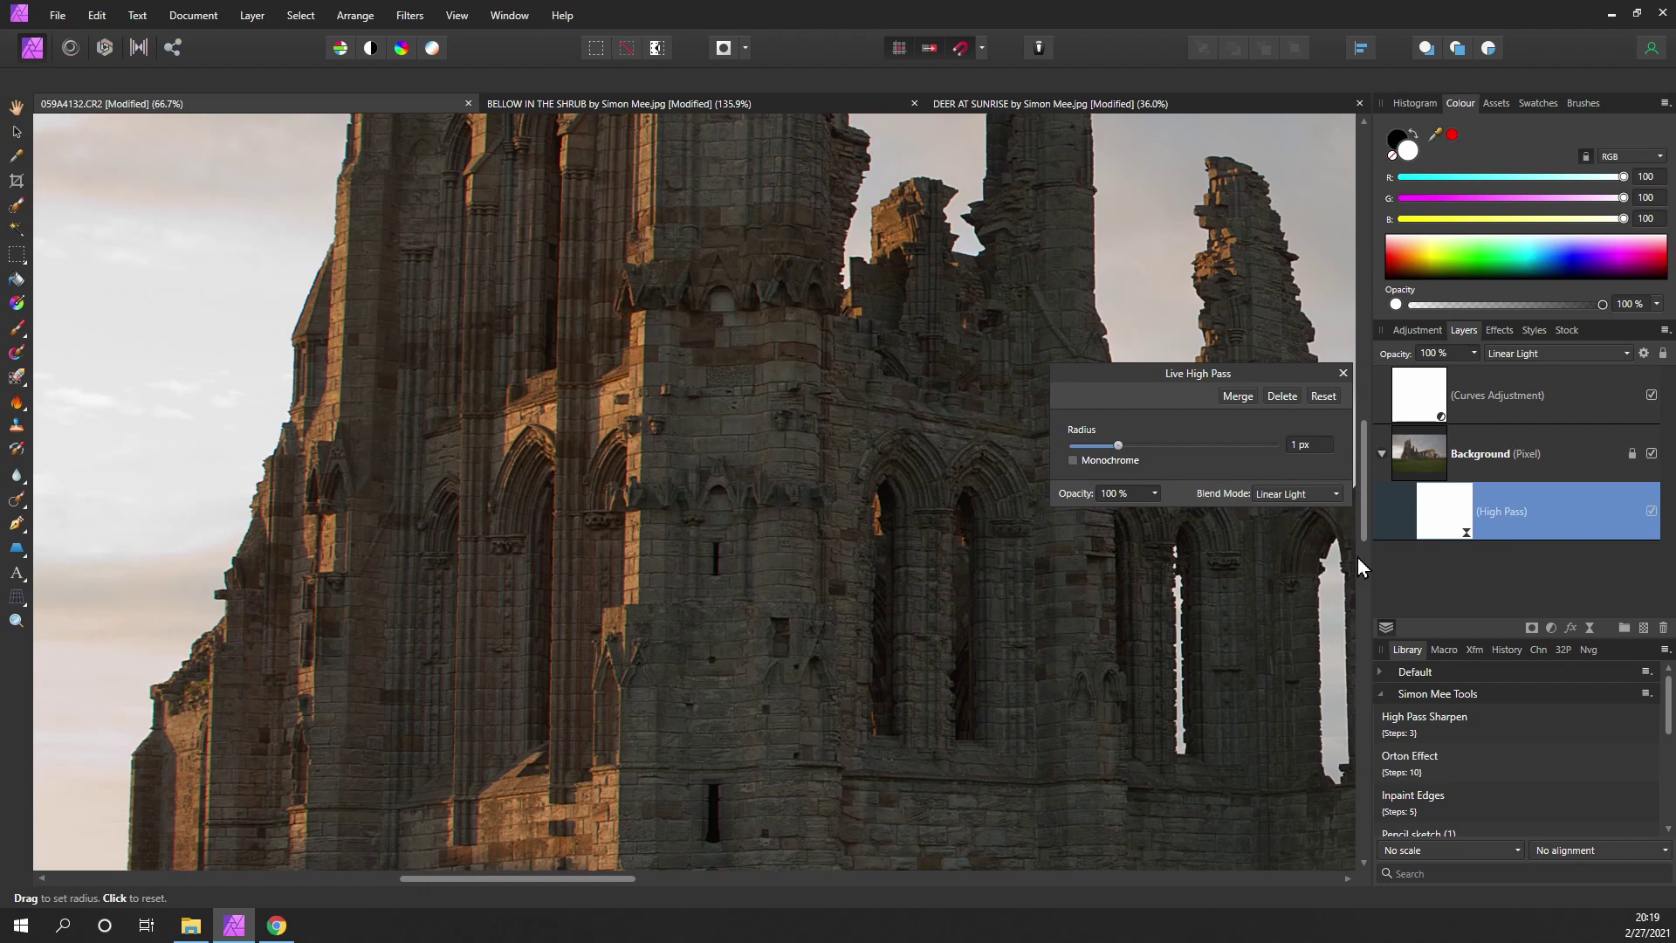
{"action": "left_click", "coordinate": [1652, 515]}
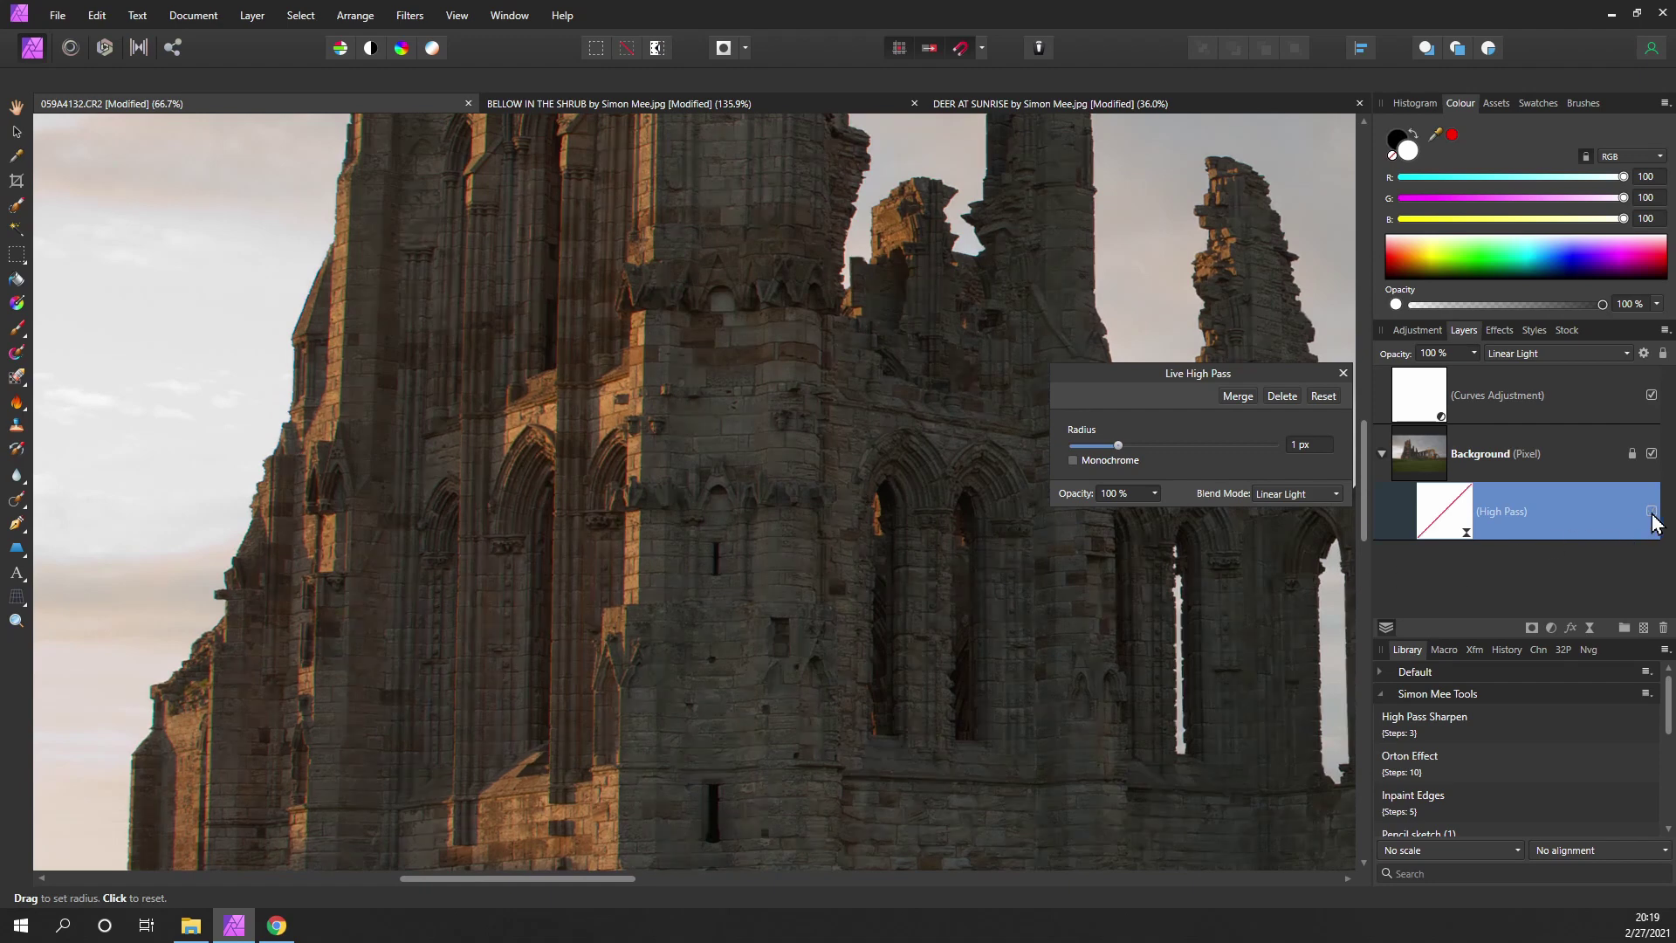
{"action": "left_click", "coordinate": [1652, 515]}
{"action": "scroll", "coordinate": [763, 491], "scroll_direction": "up", "scroll_amount": 4}
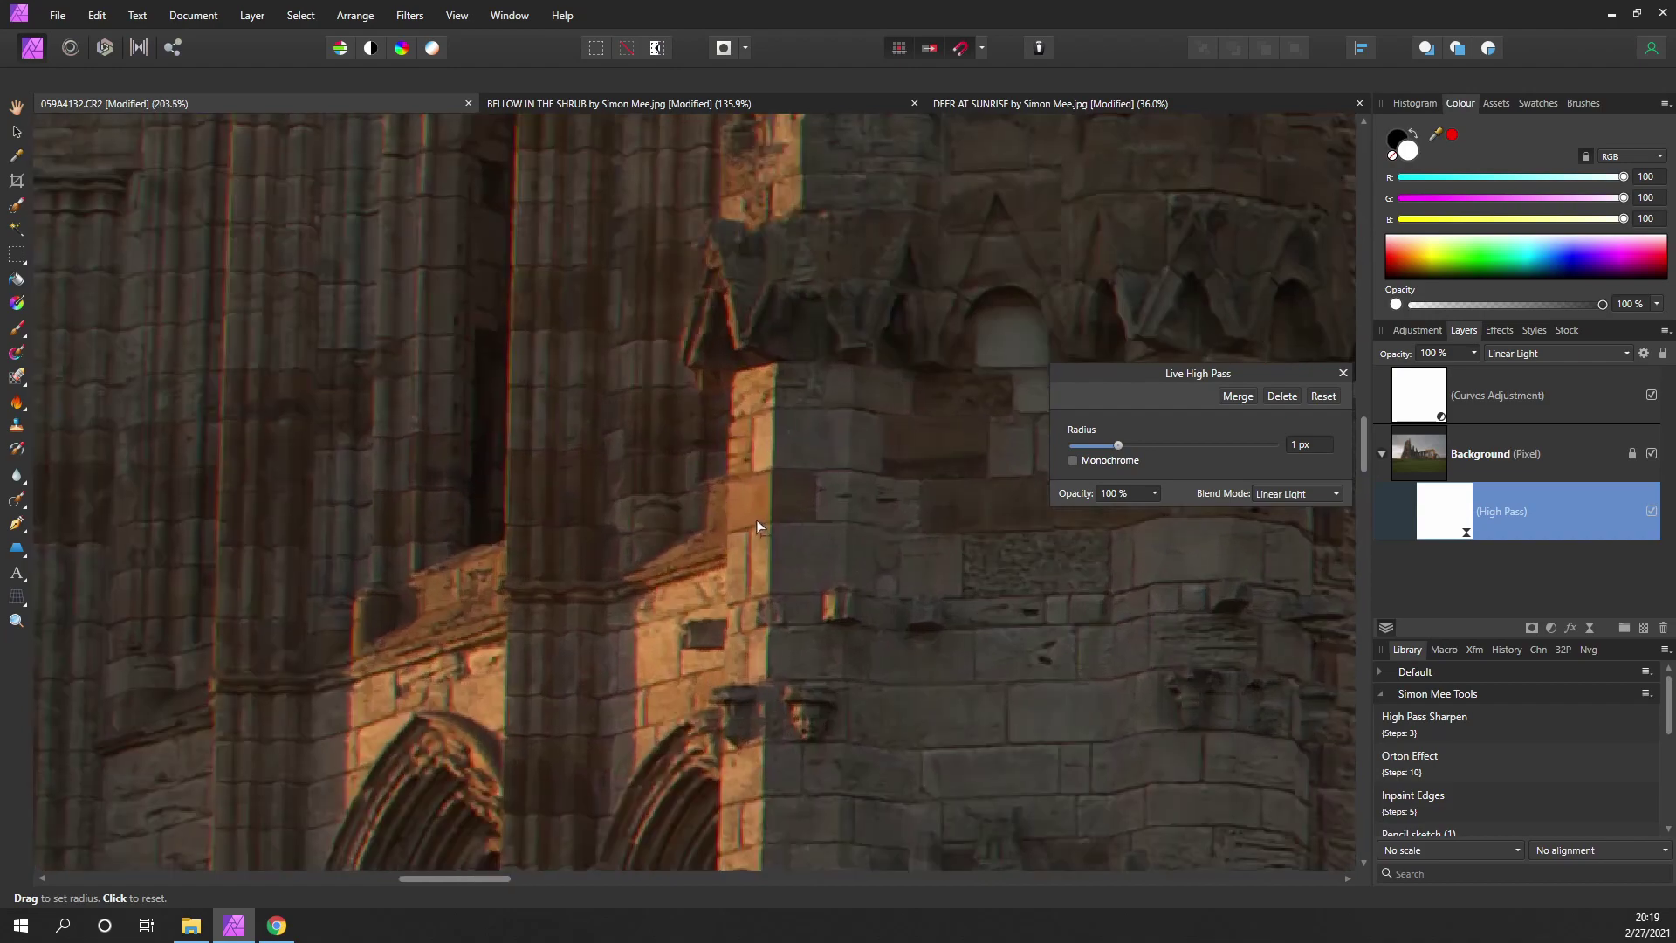
{"action": "scroll", "coordinate": [651, 442], "scroll_direction": "up", "scroll_amount": 4}
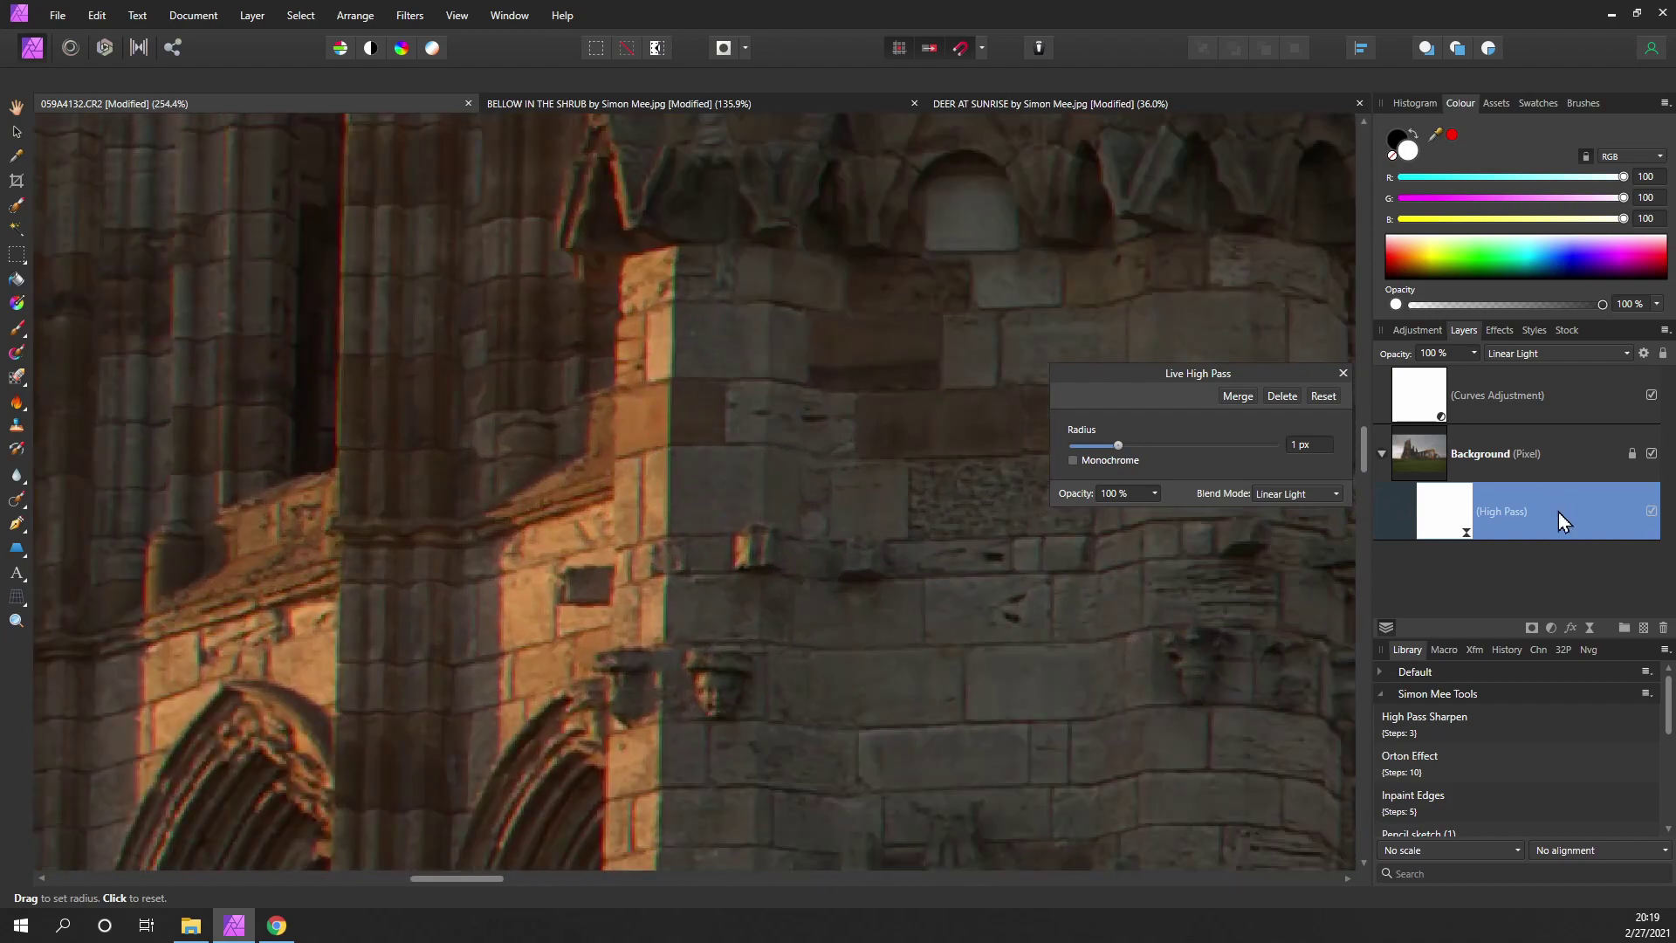
{"action": "left_click", "coordinate": [1651, 512]}
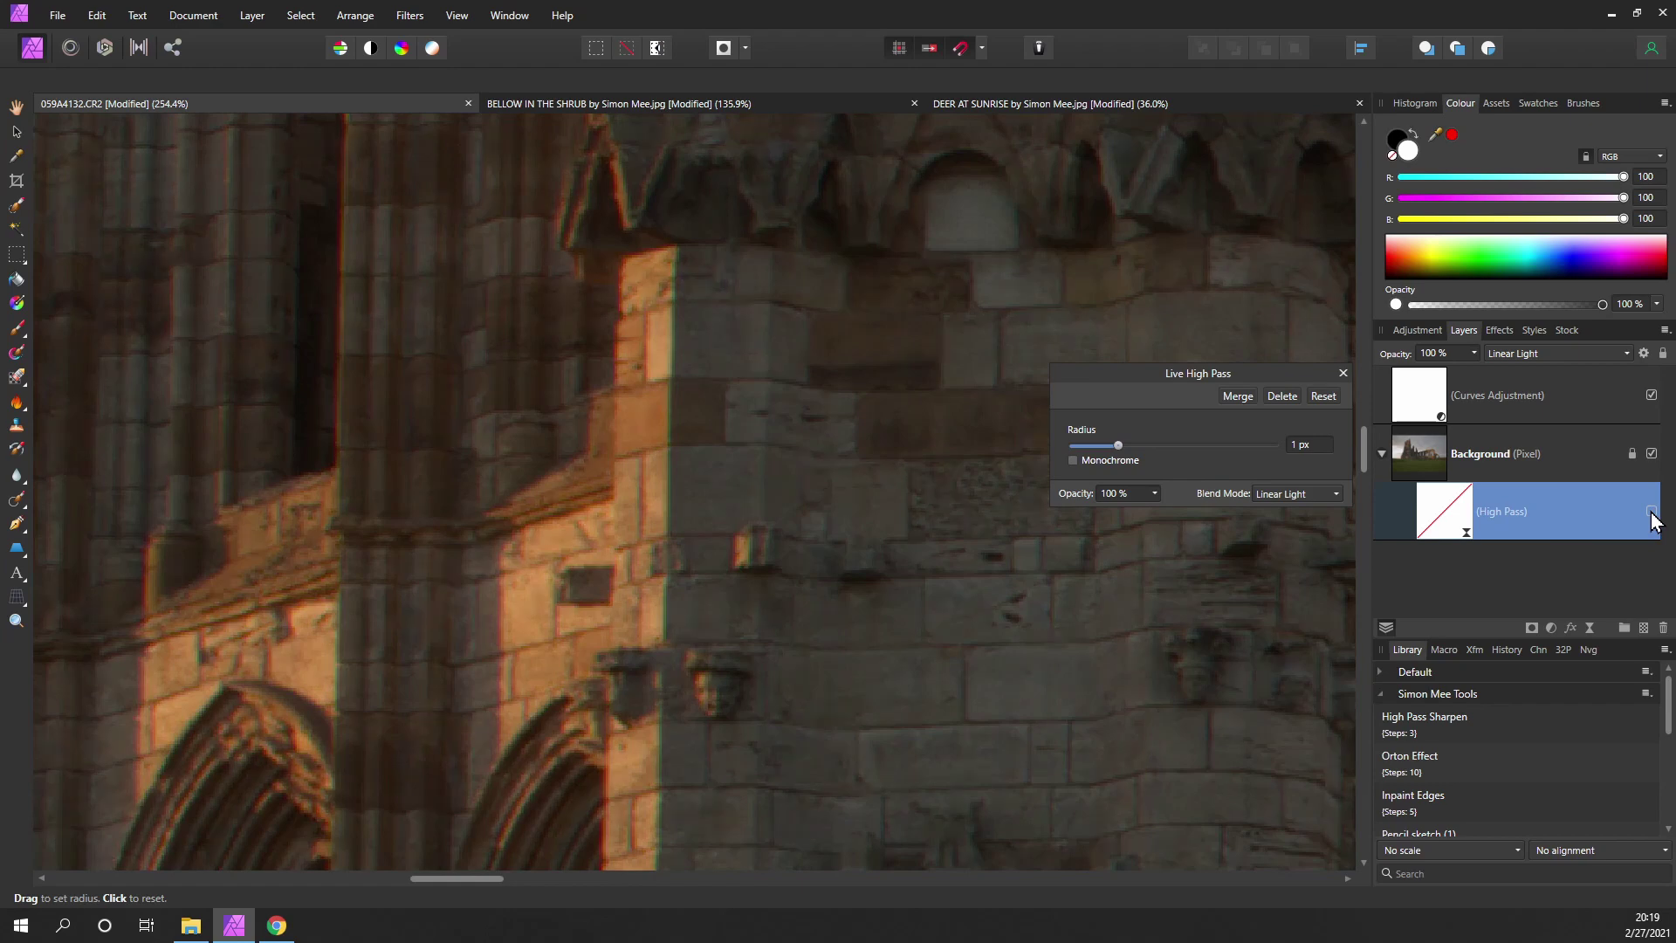
{"action": "left_click", "coordinate": [1651, 513]}
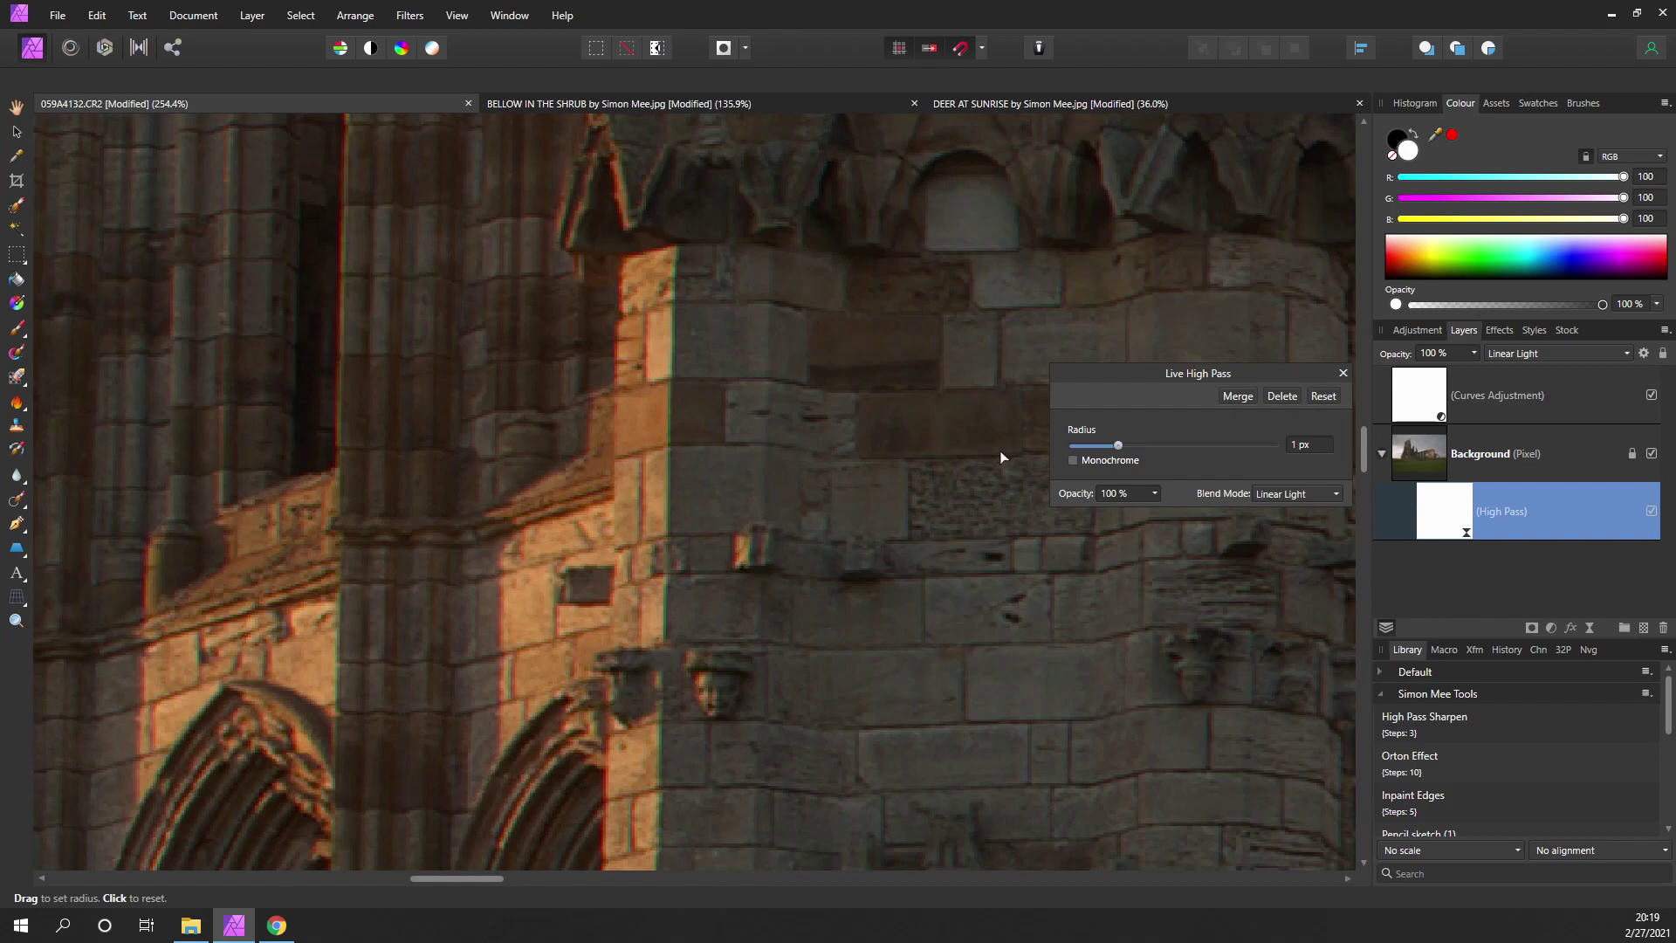
{"action": "scroll", "coordinate": [969, 448], "scroll_direction": "down", "scroll_amount": 5}
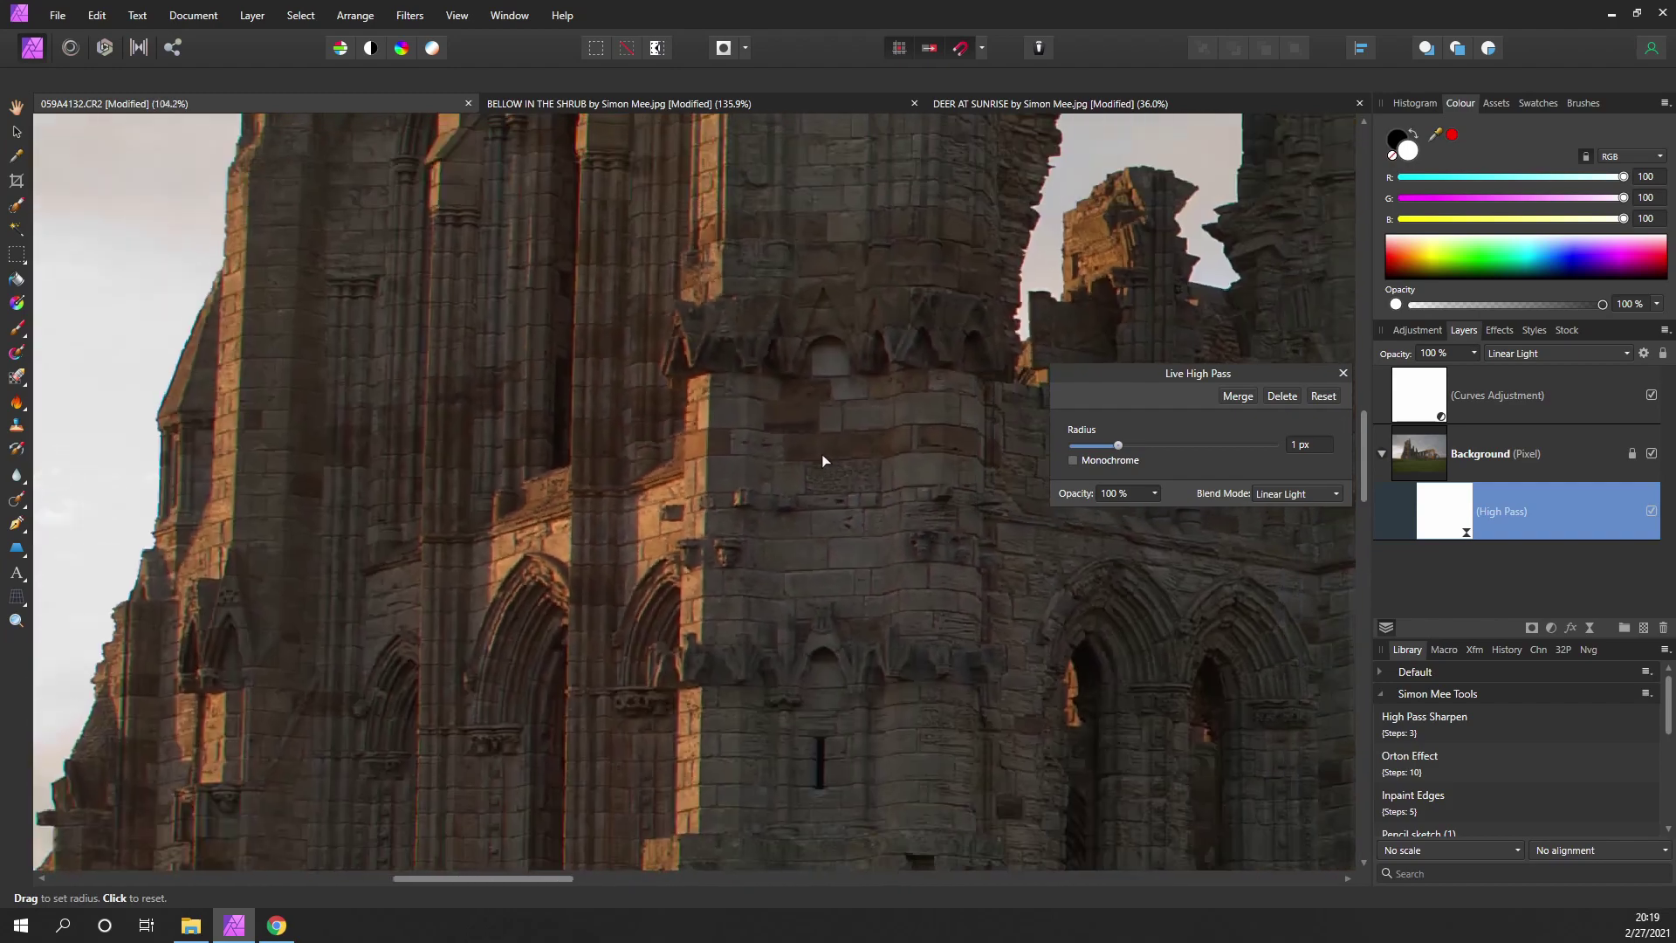
{"action": "scroll", "coordinate": [822, 460], "scroll_direction": "down", "scroll_amount": 1}
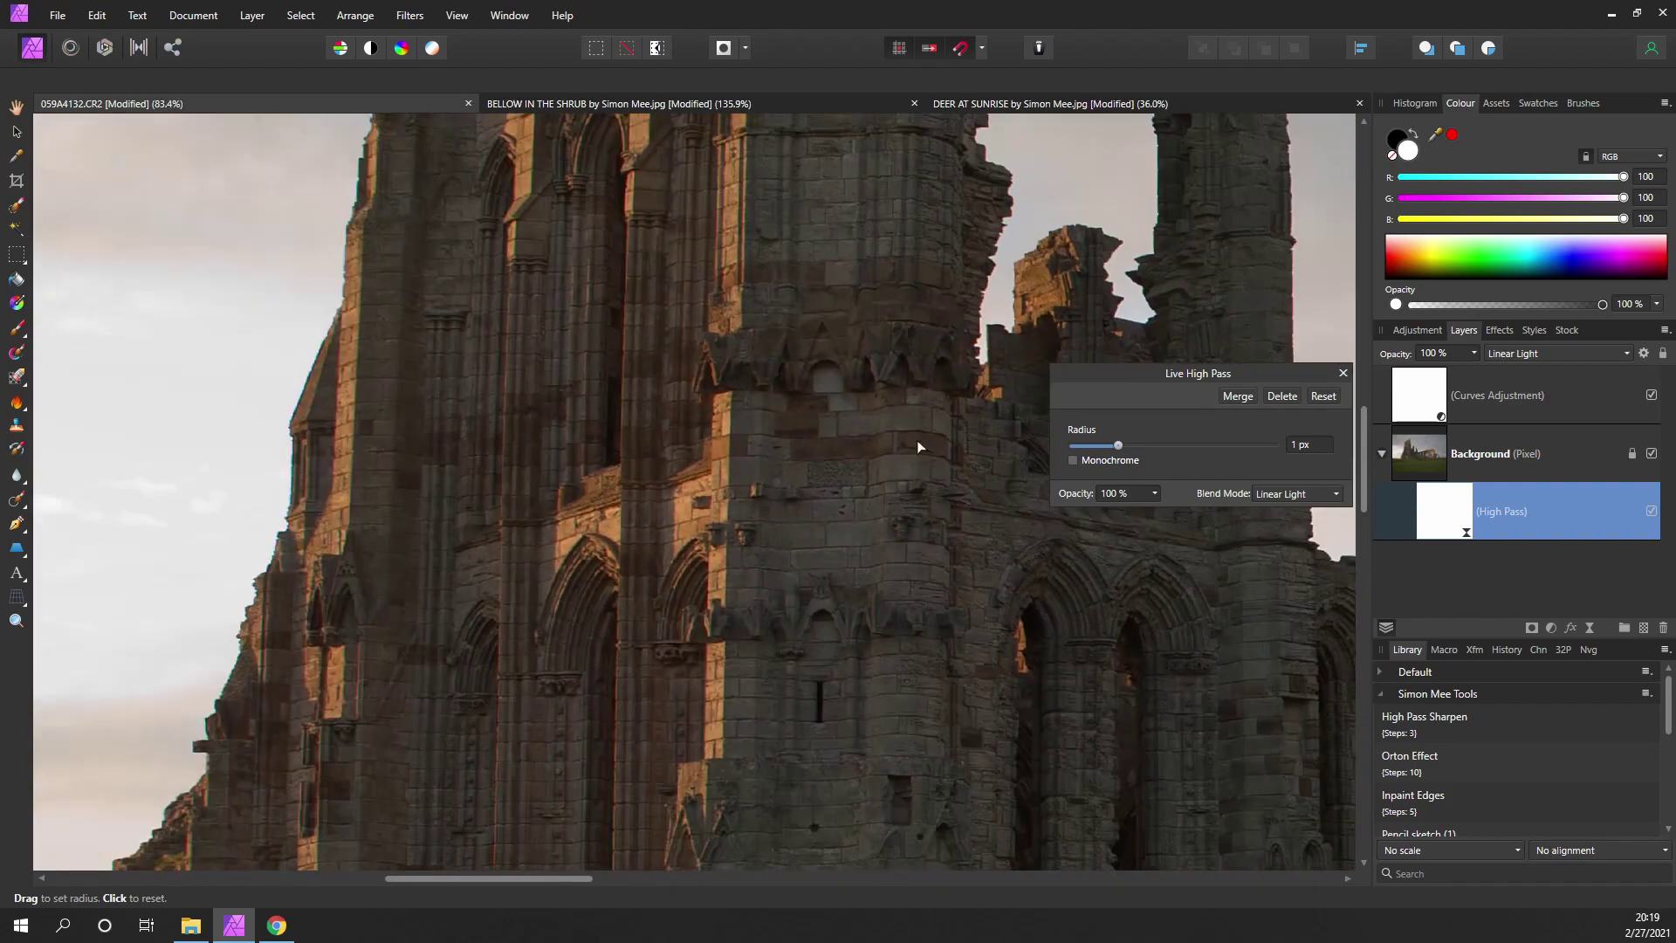
- Close the High Pass dialog, zoom to the stone bench, and make black the paint colour
{"action": "left_click", "coordinate": [1342, 373]}
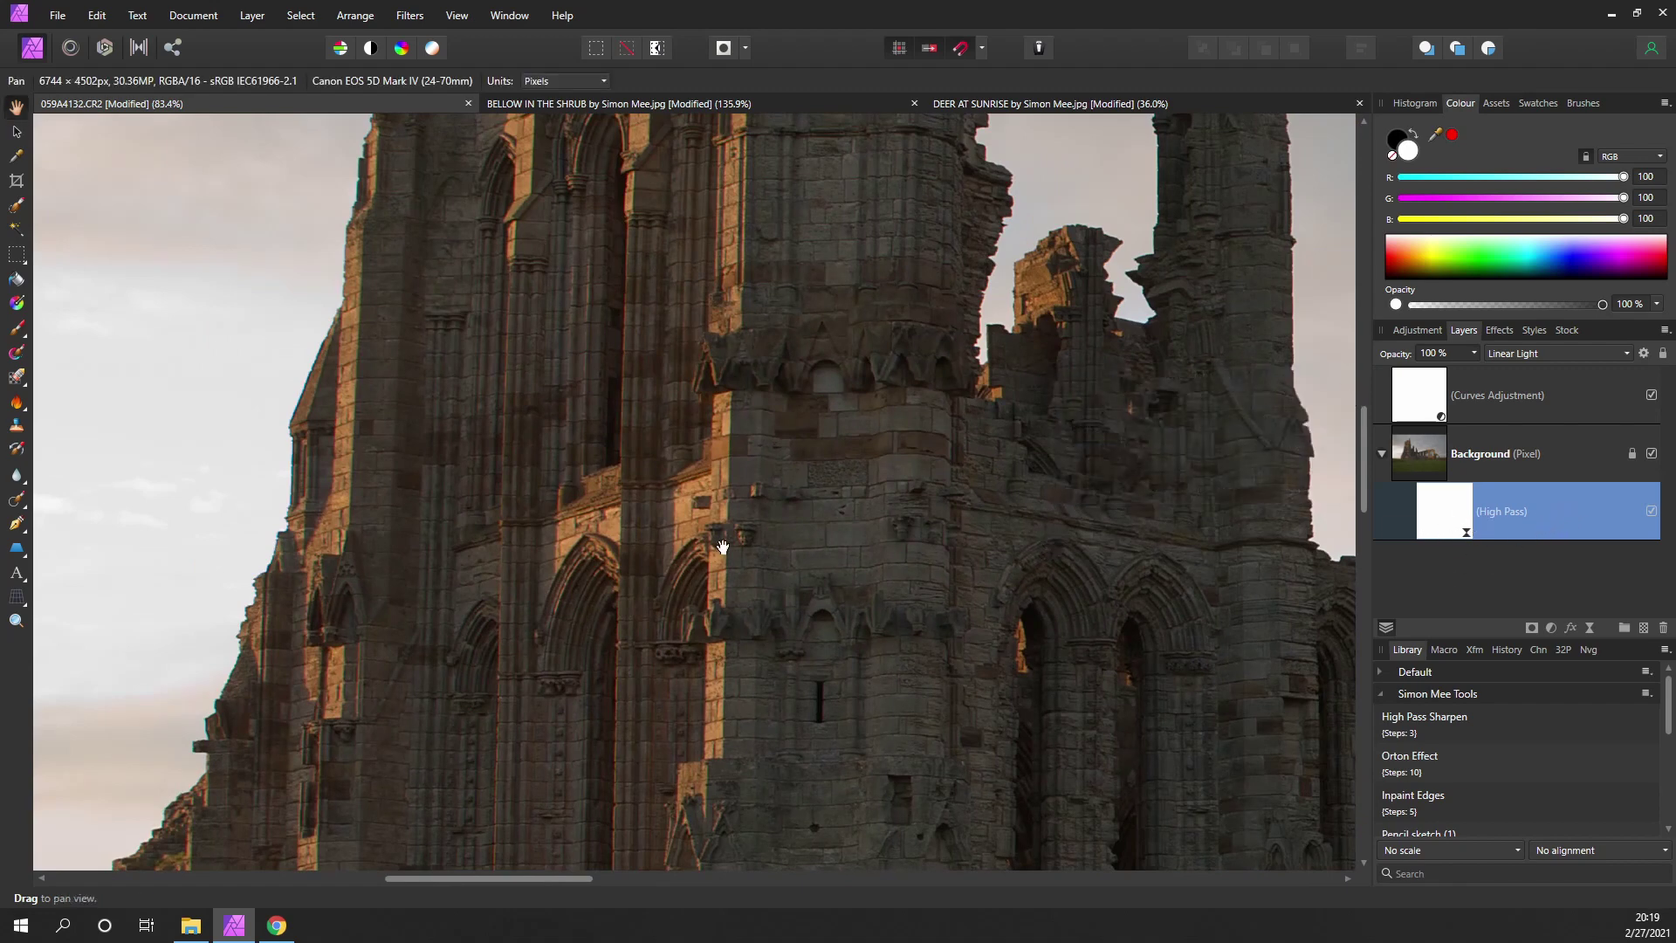
{"action": "left_click_drag", "start_coordinate": [1106, 508], "coordinate": [667, 334]}
{"action": "left_click_drag", "start_coordinate": [879, 591], "coordinate": [817, 267]}
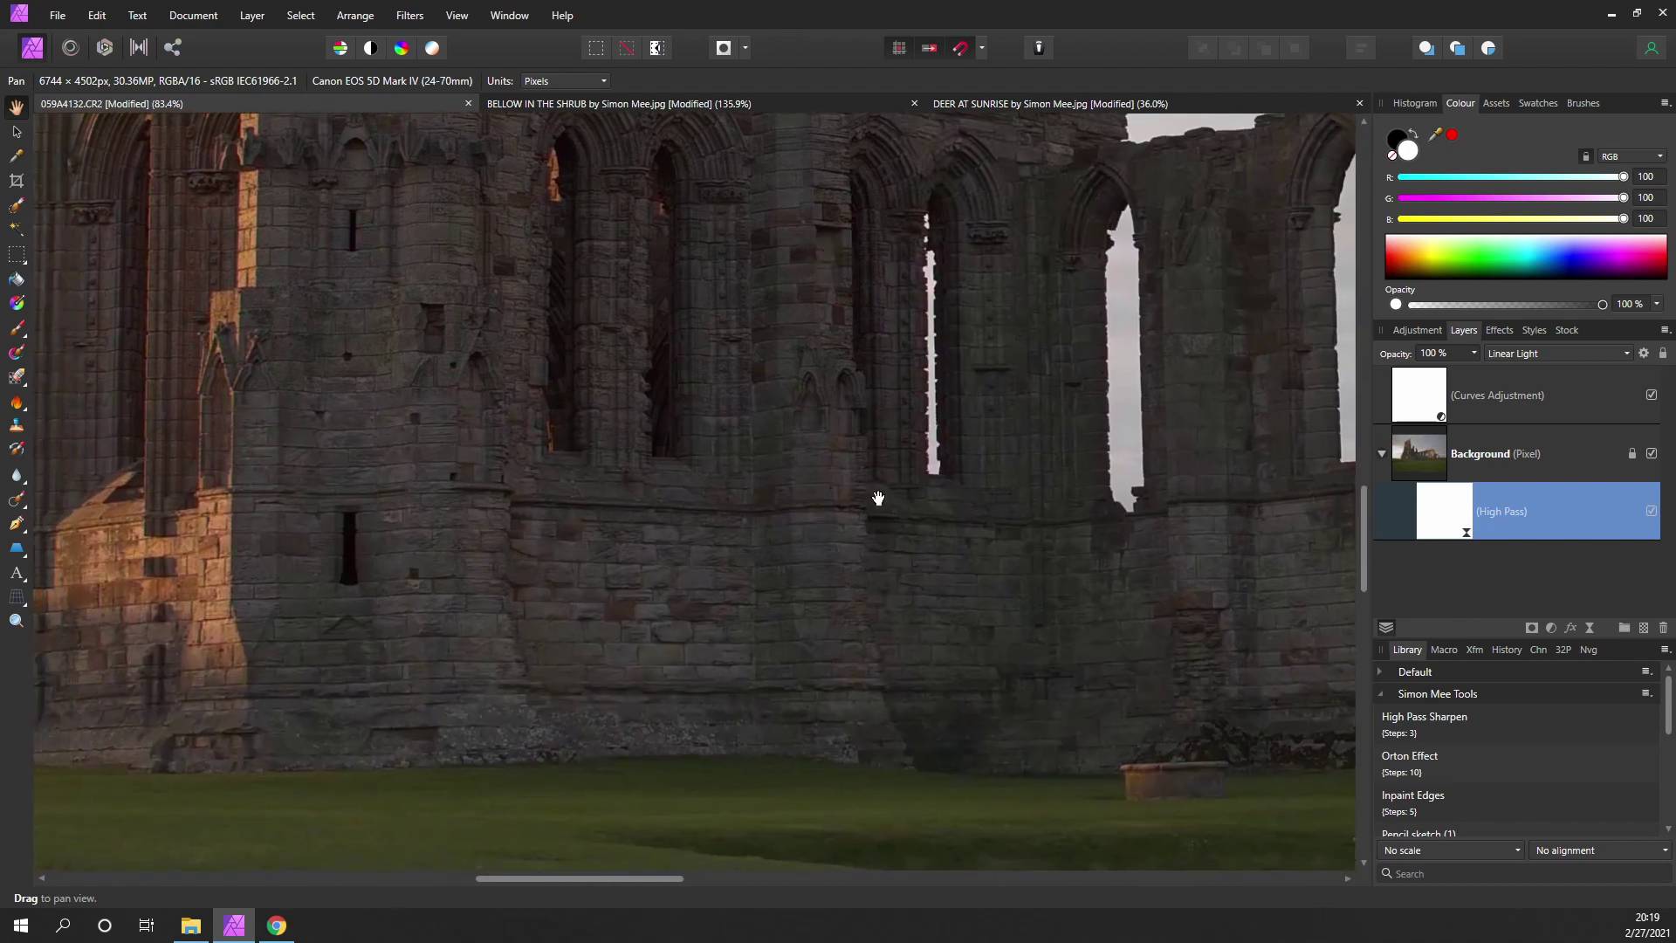
{"action": "left_click_drag", "start_coordinate": [864, 696], "coordinate": [678, 521]}
{"action": "scroll", "coordinate": [961, 629], "scroll_direction": "up", "scroll_amount": 8}
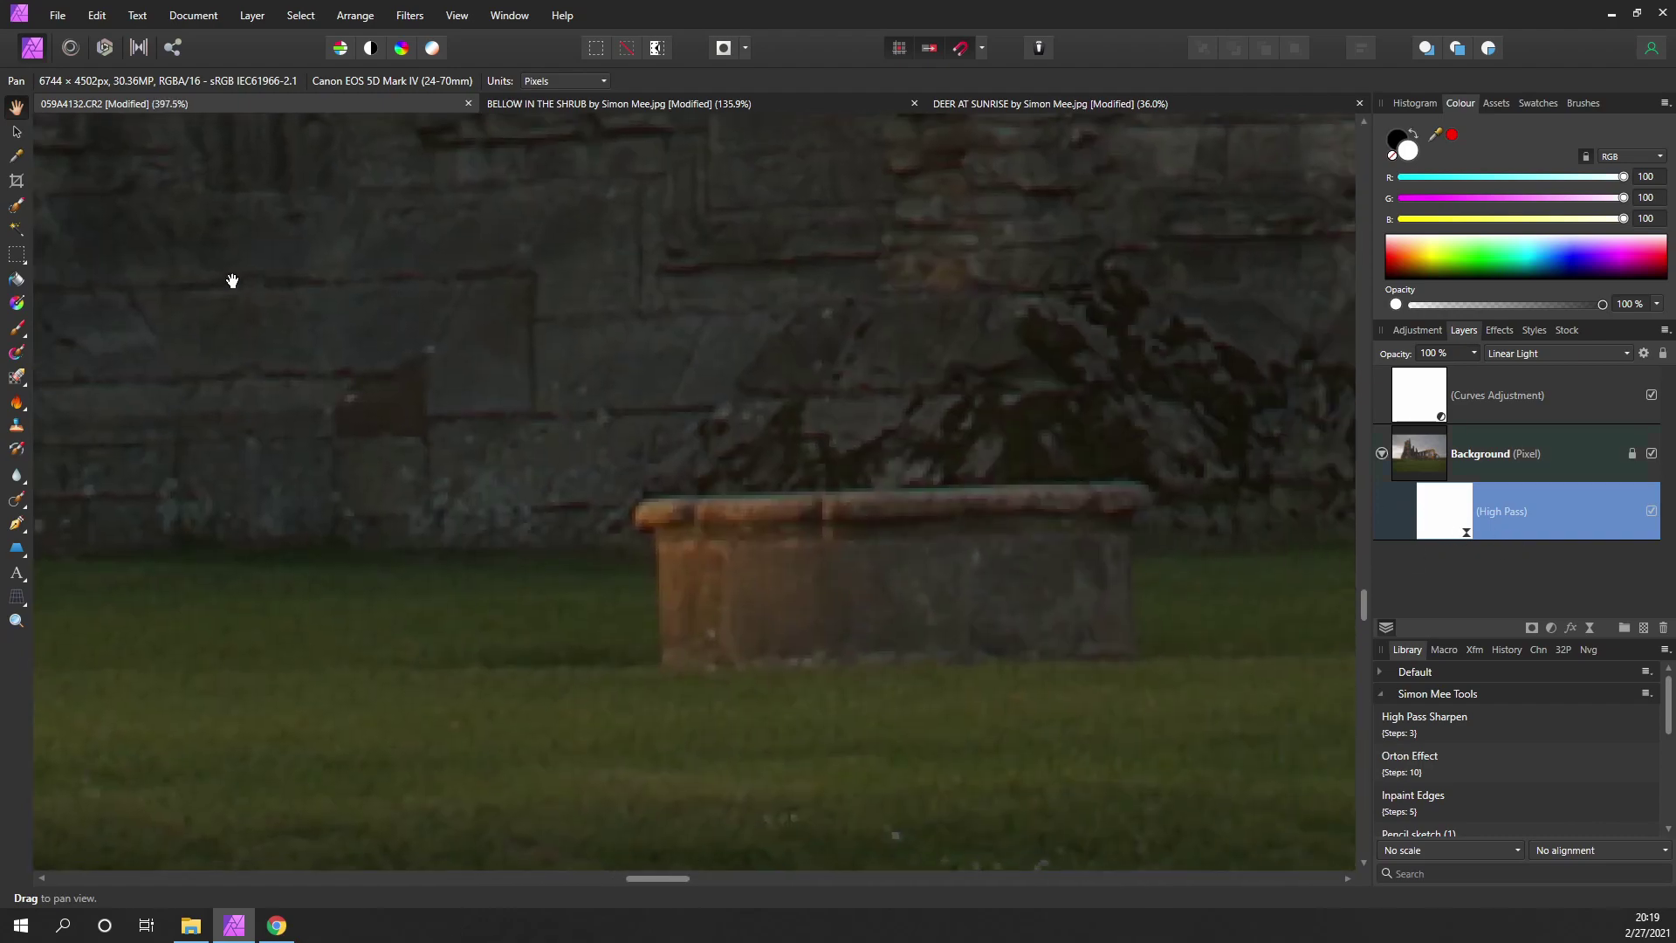
{"action": "left_click", "coordinate": [16, 330]}
{"action": "left_click", "coordinate": [1414, 136]}
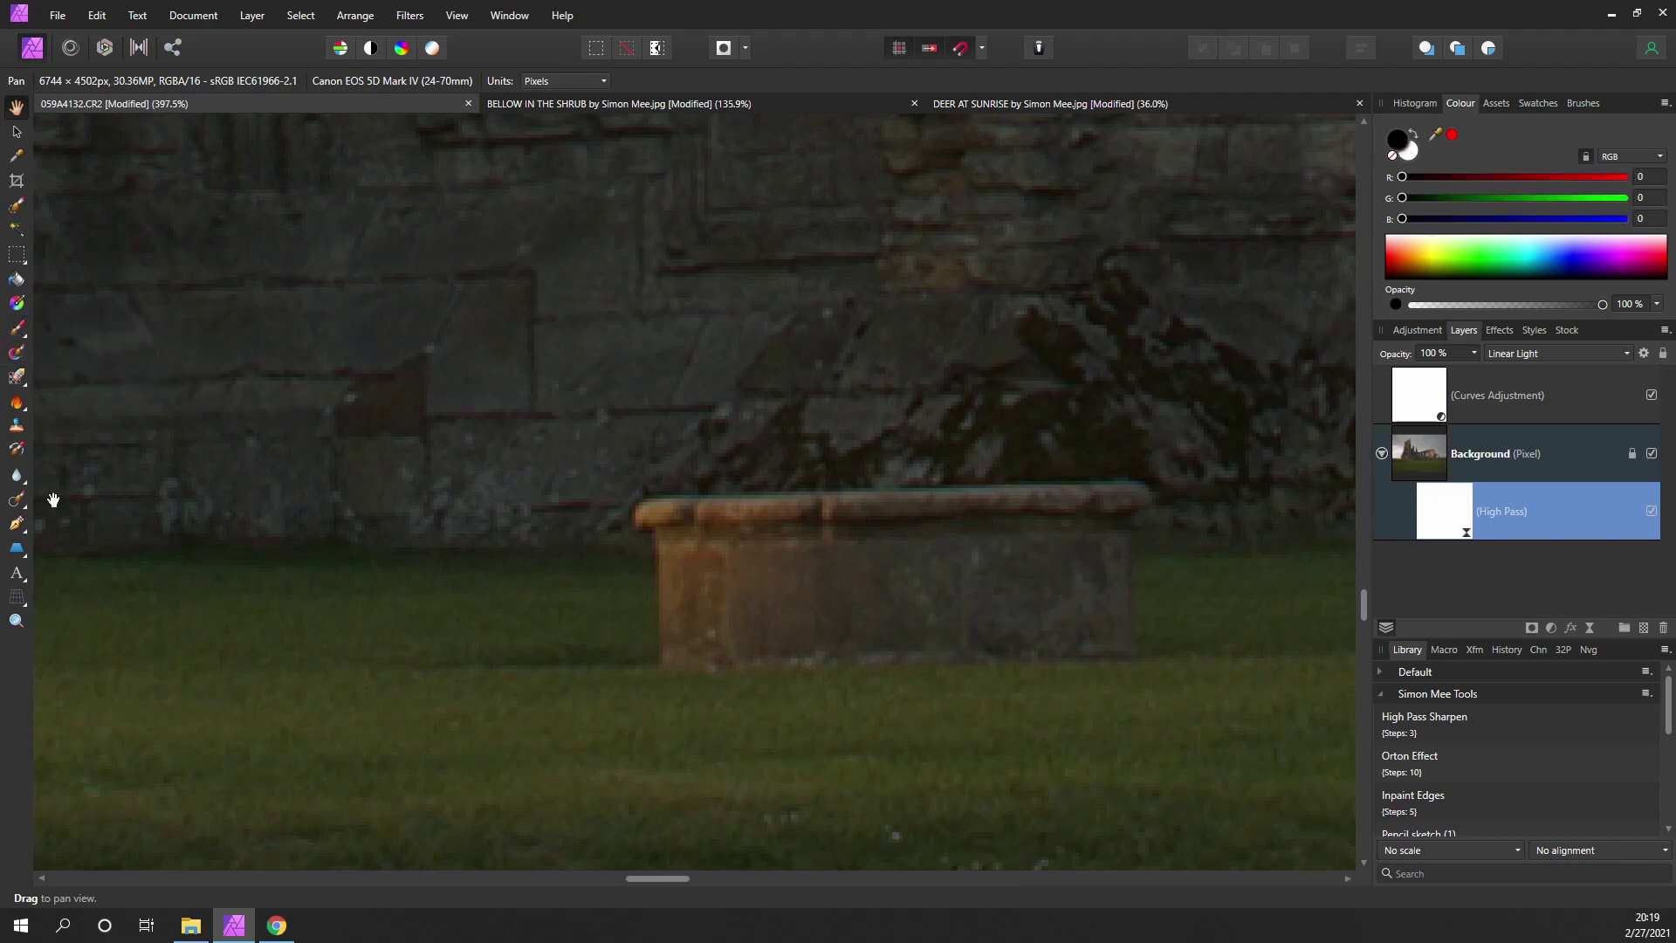
- Paint black over the bench with a 114.7 px, 42% hardness, 100% opacity brush, then compare
{"action": "left_click", "coordinate": [19, 337]}
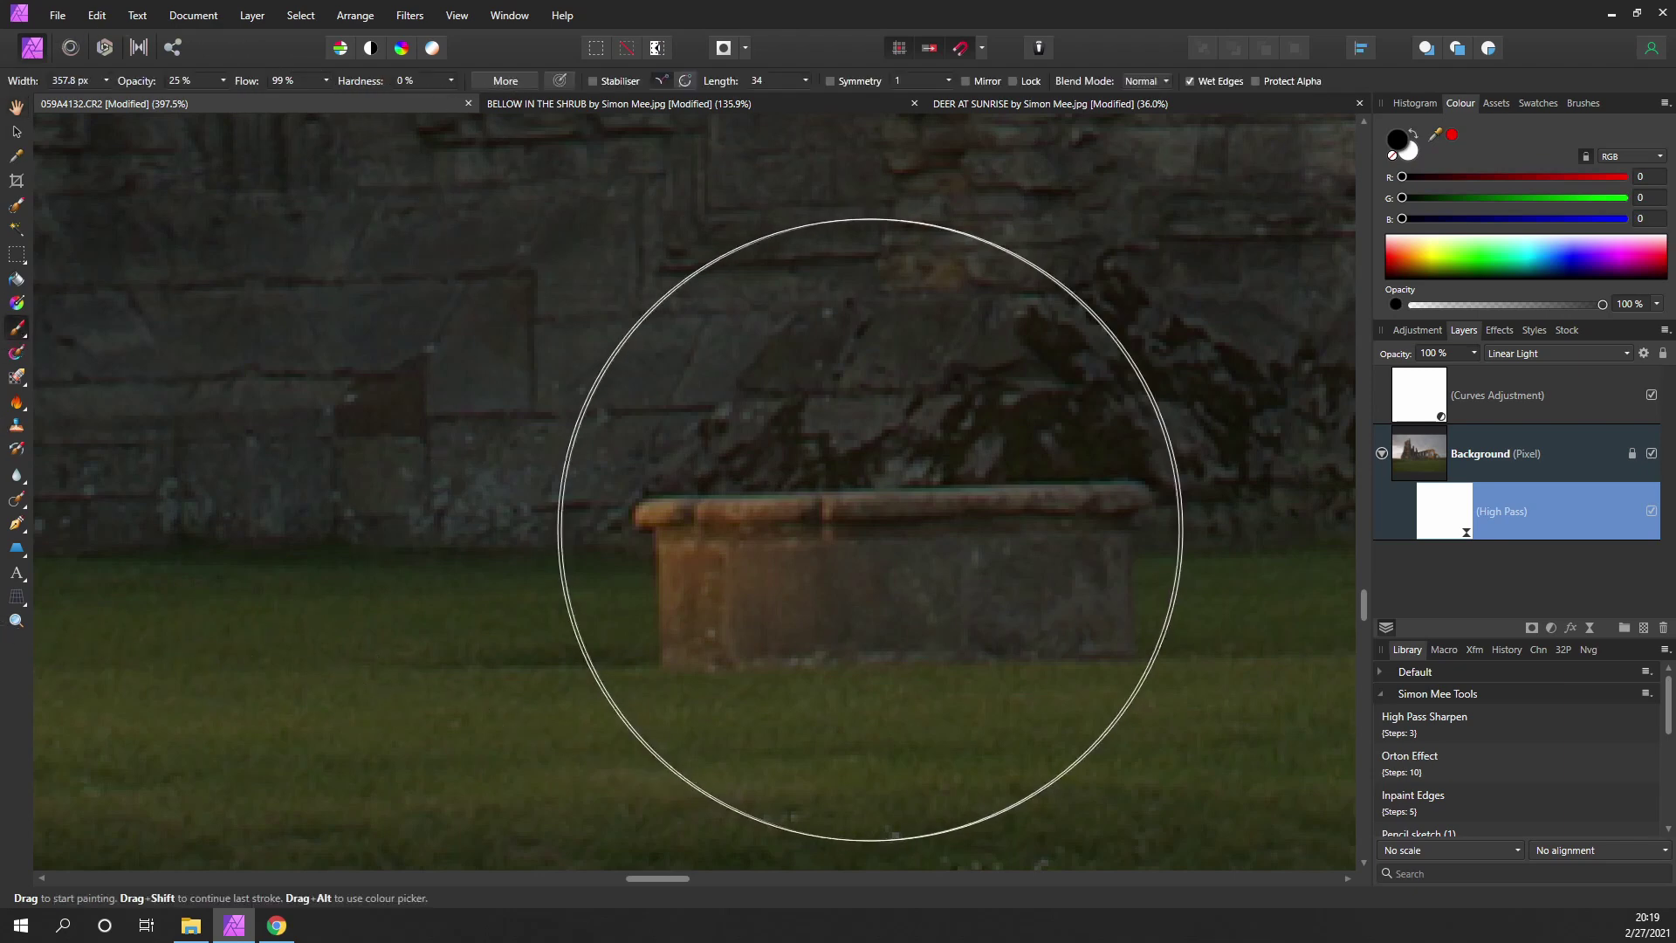
{"action": "key", "text": "bracketleft"}
{"action": "key", "text": "bracketleft"}
{"action": "key", "text": "bracketleft"}
{"action": "key", "text": "bracketleft"}
{"action": "key", "text": "bracketleft"}
{"action": "key", "text": "bracketleft"}
{"action": "mouse_move", "coordinate": [1021, 559]}
{"action": "left_mouse_down"}
{"action": "mouse_move", "coordinate": [726, 594]}
{"action": "mouse_move", "coordinate": [1139, 559]}
{"action": "mouse_move", "coordinate": [840, 575]}
{"action": "mouse_move", "coordinate": [956, 571]}
{"action": "left_mouse_up"}
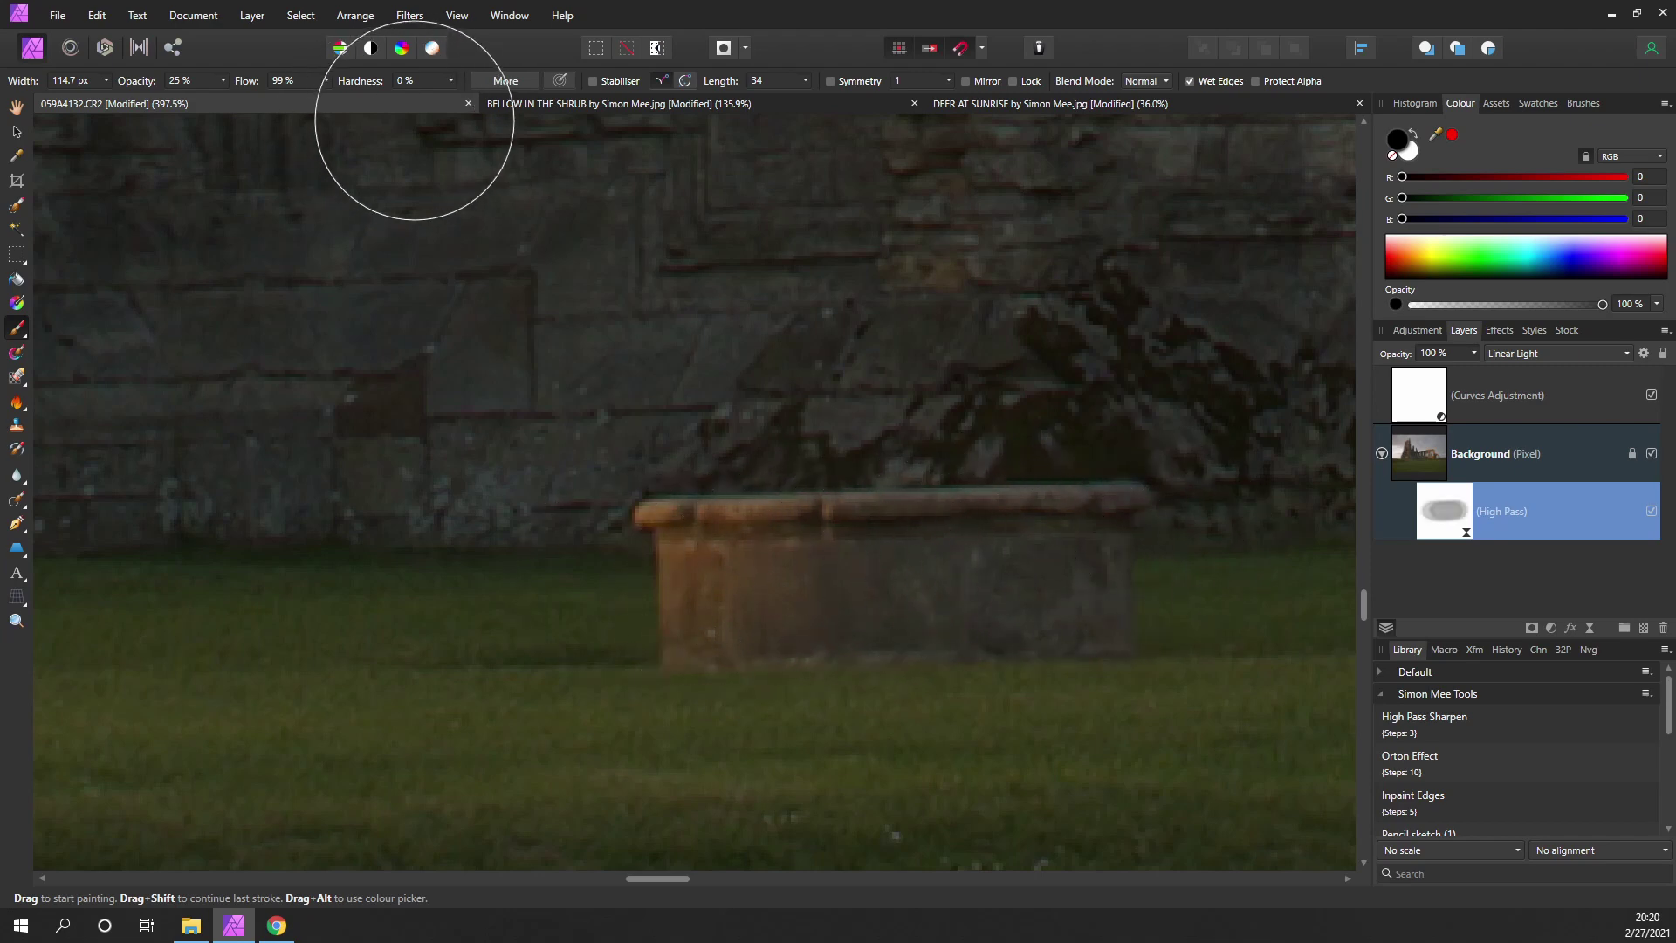
{"action": "left_click_drag", "start_coordinate": [380, 89], "coordinate": [448, 92]}
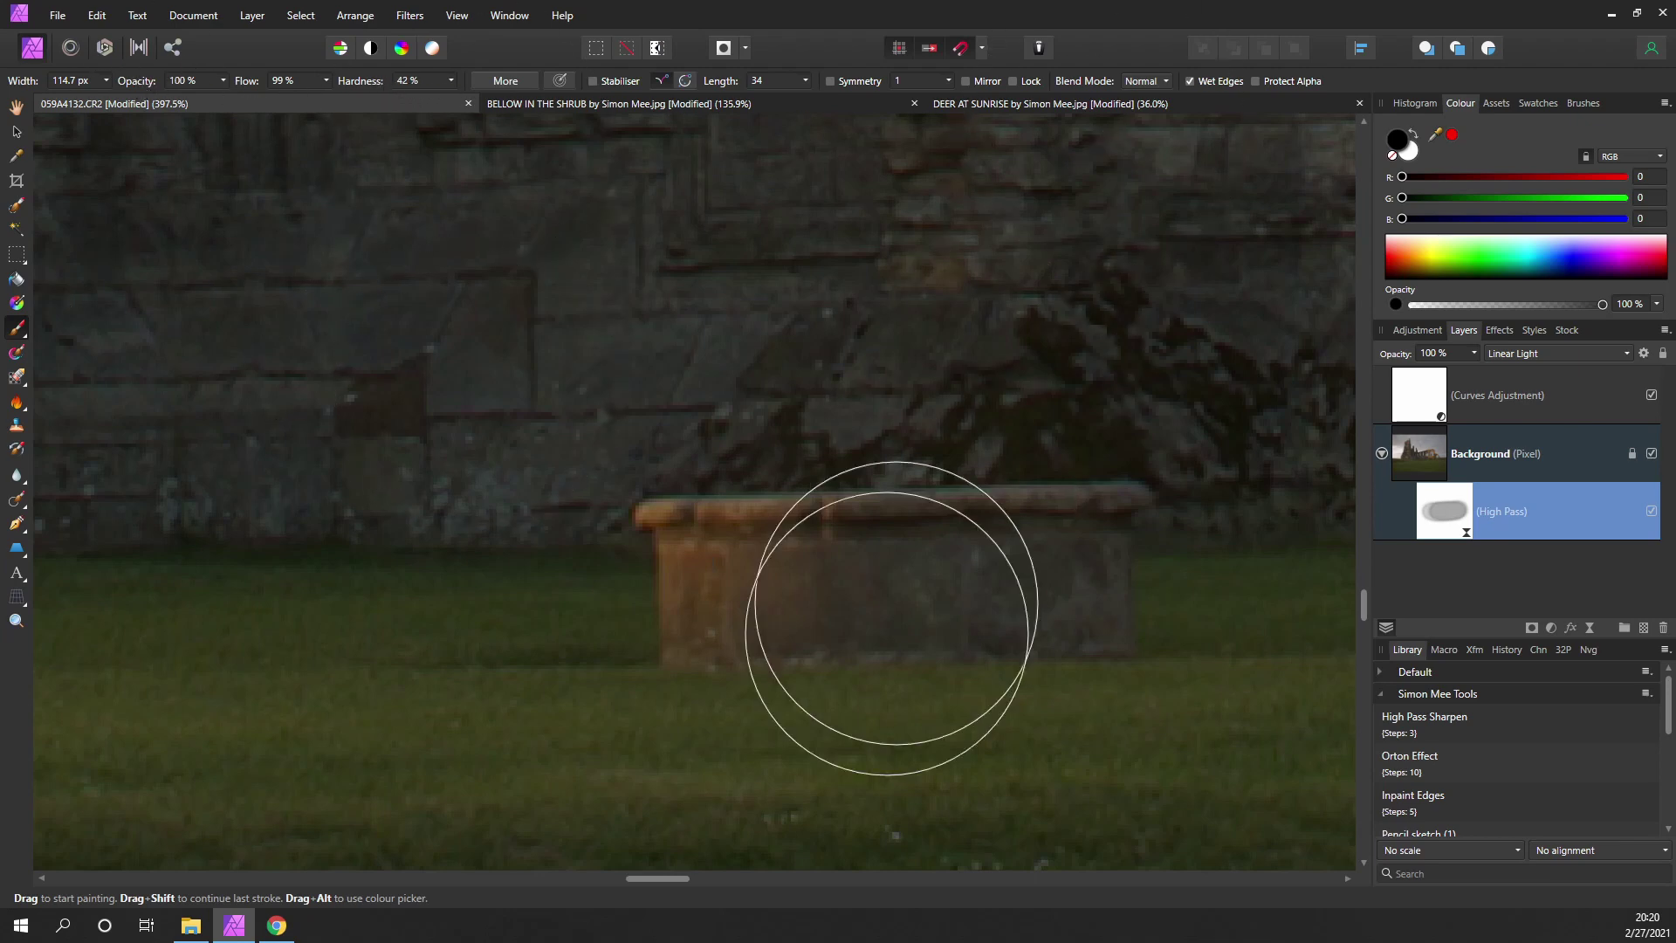
{"action": "key", "text": "0"}
{"action": "mouse_move", "coordinate": [680, 597]}
{"action": "left_mouse_down"}
{"action": "mouse_move", "coordinate": [1160, 591]}
{"action": "mouse_move", "coordinate": [636, 599]}
{"action": "mouse_move", "coordinate": [733, 592]}
{"action": "left_mouse_up"}
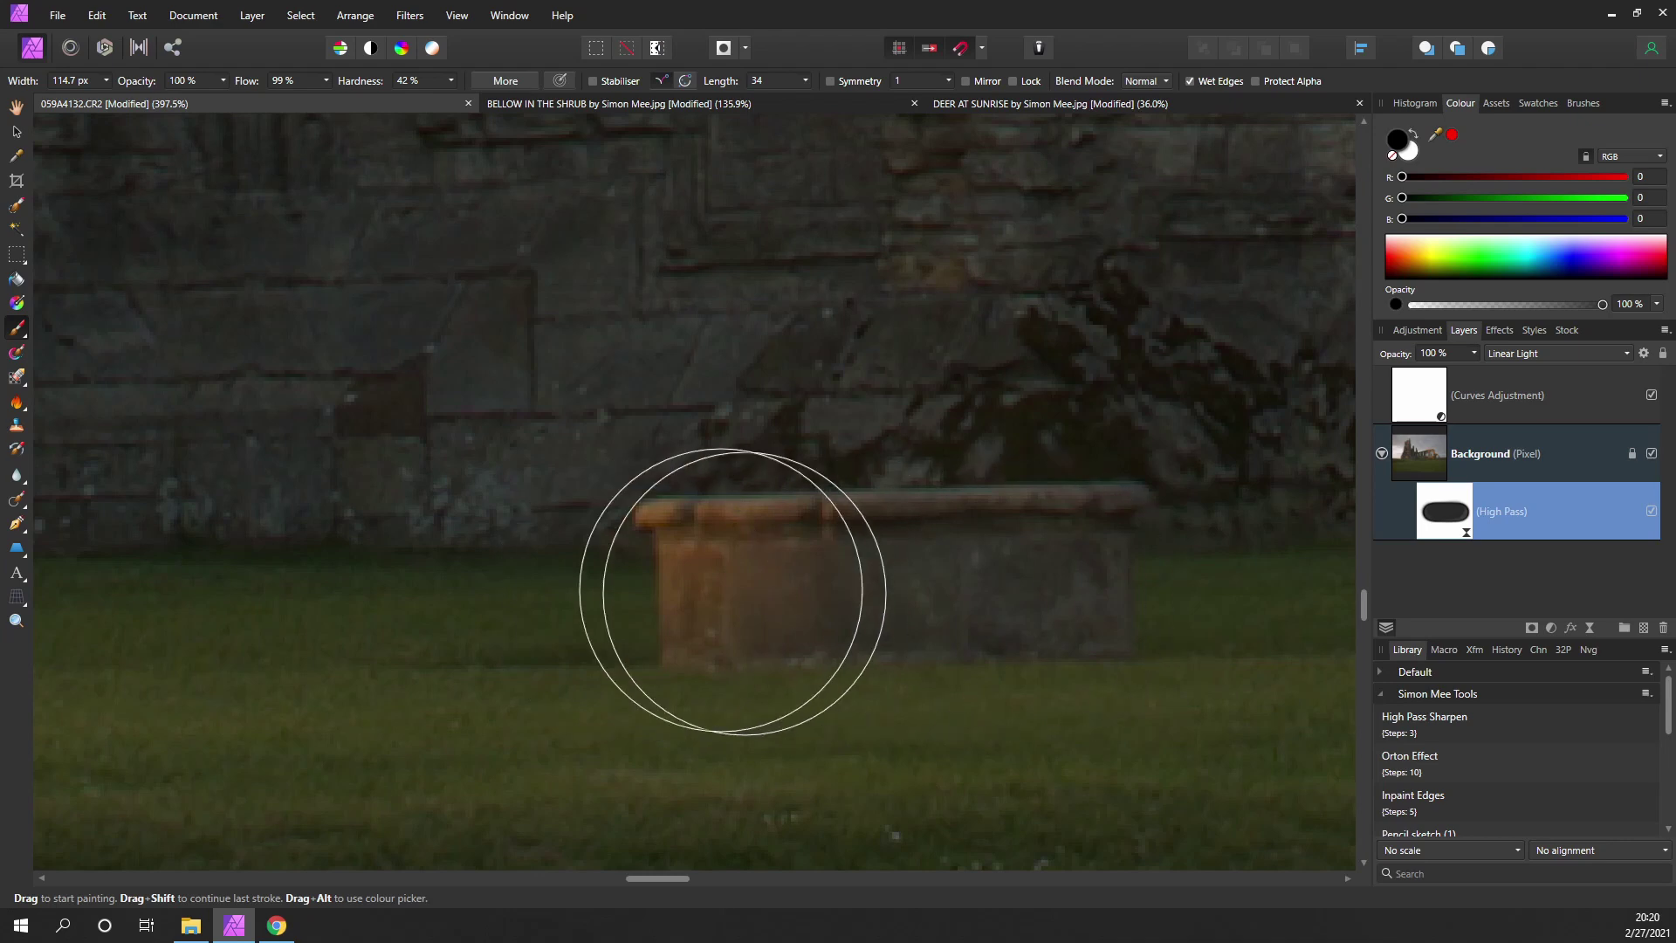
{"action": "left_click", "coordinate": [1651, 516]}
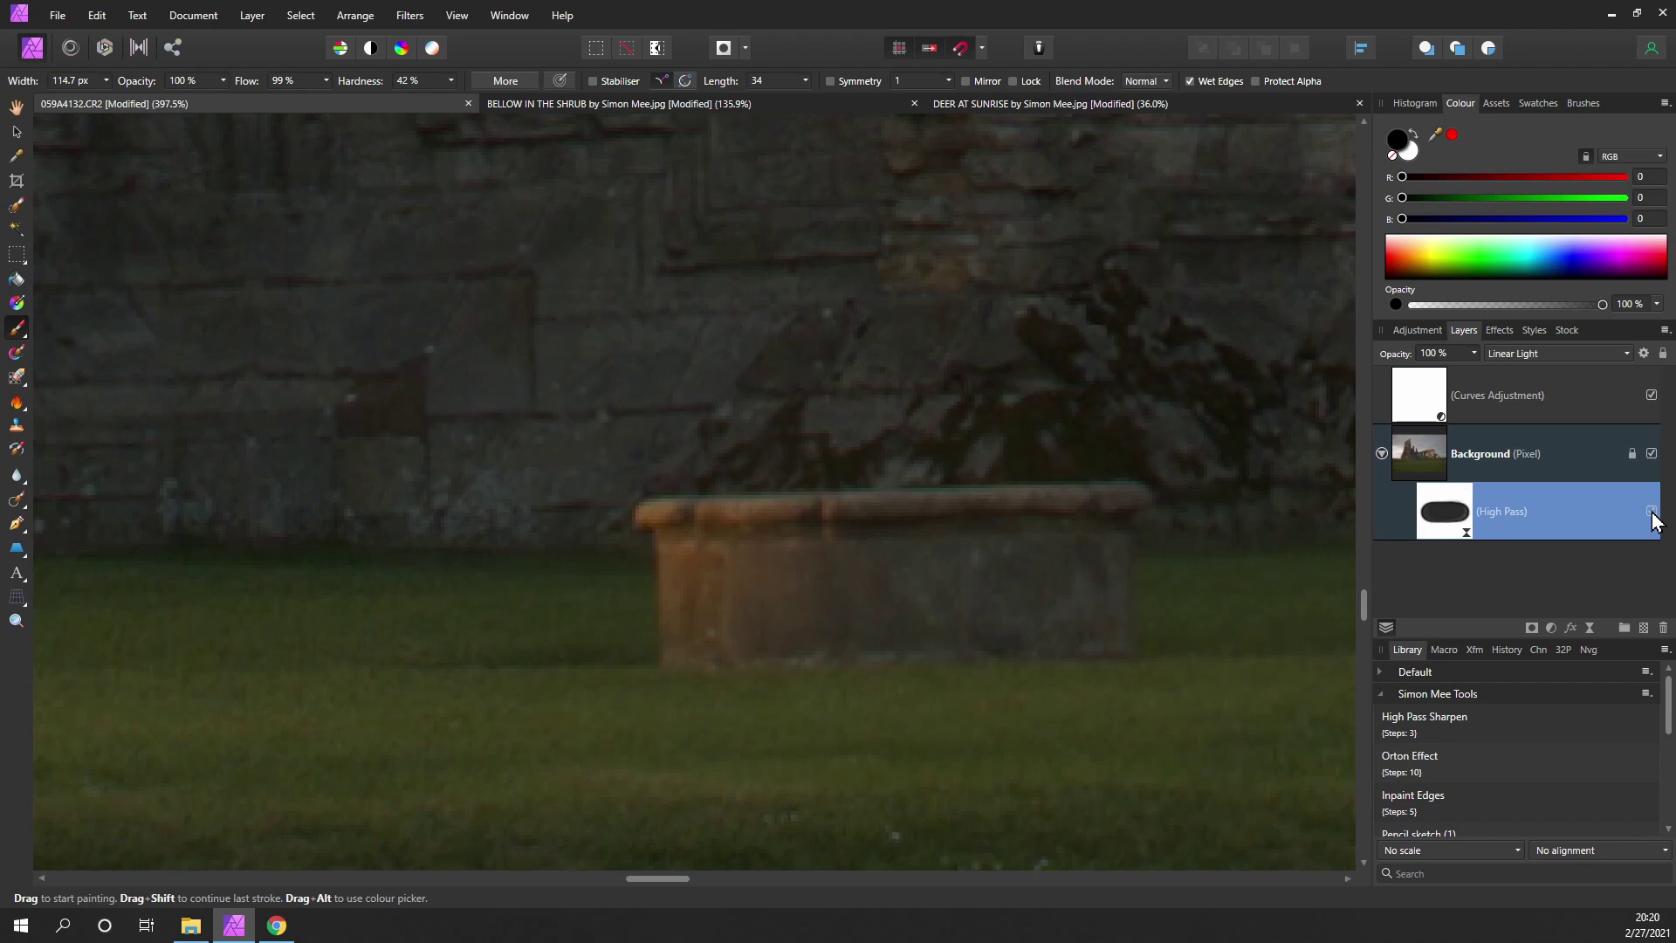
{"action": "scroll", "coordinate": [892, 445], "scroll_direction": "down", "scroll_amount": 2}
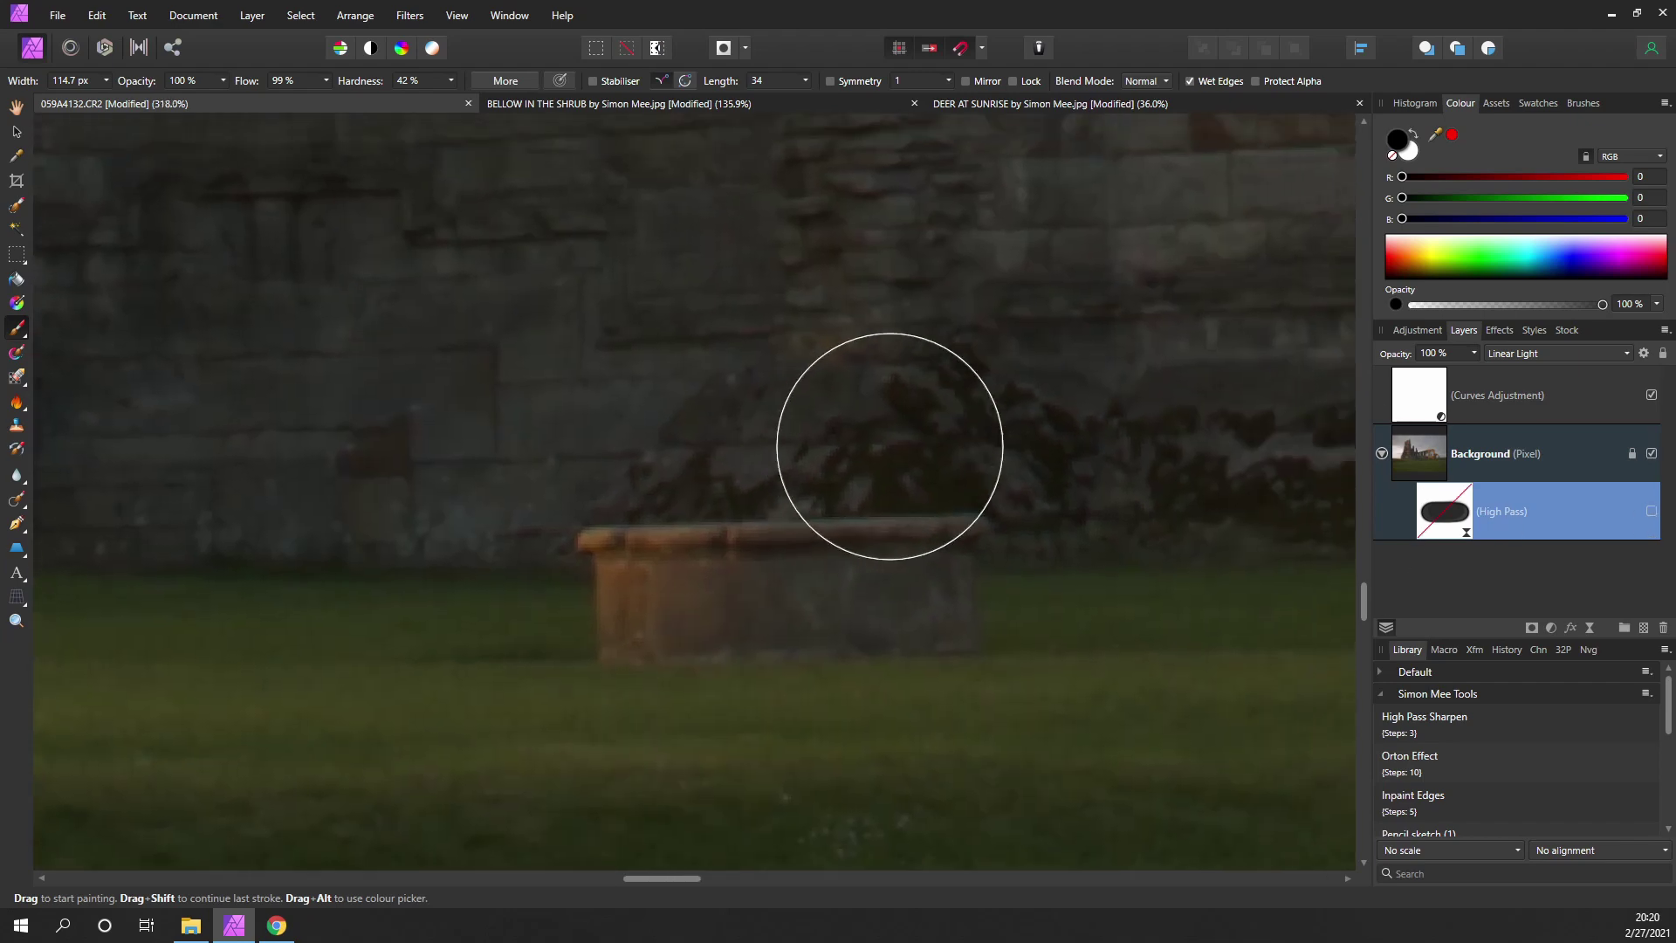
- Switch to the roaring stag photo and add a Live High Pass filter
{"action": "left_click", "coordinate": [986, 101]}
{"action": "scroll", "coordinate": [847, 513], "scroll_direction": "down", "scroll_amount": 10}
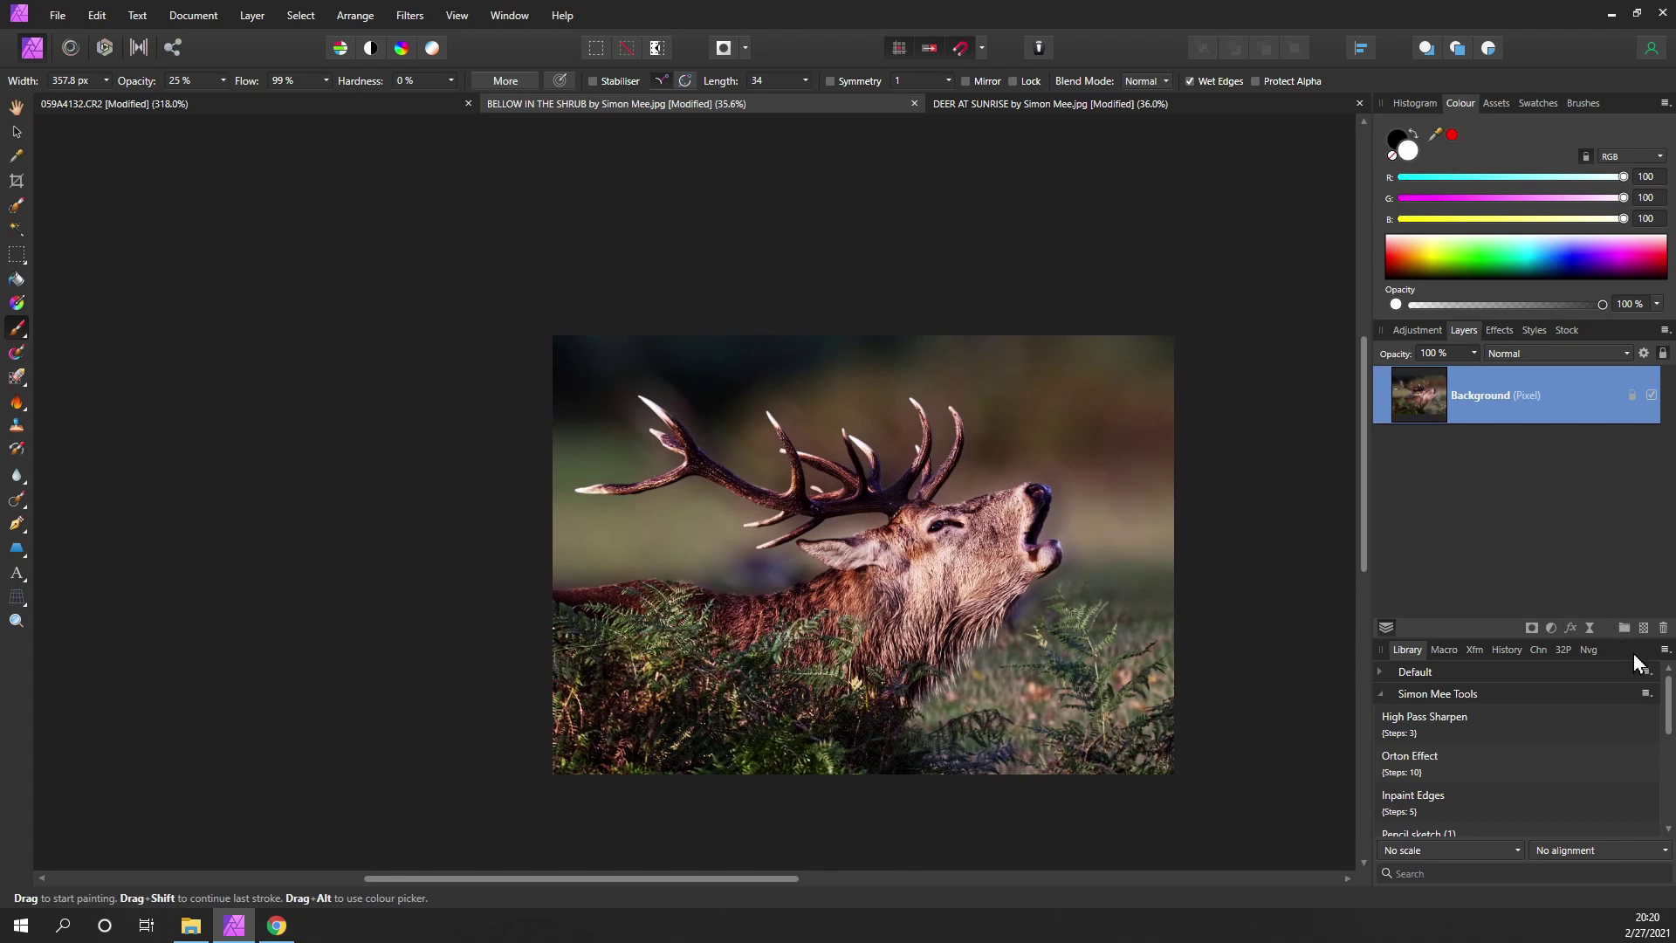
{"action": "left_click", "coordinate": [1589, 629]}
{"action": "left_click", "coordinate": [1470, 207]}
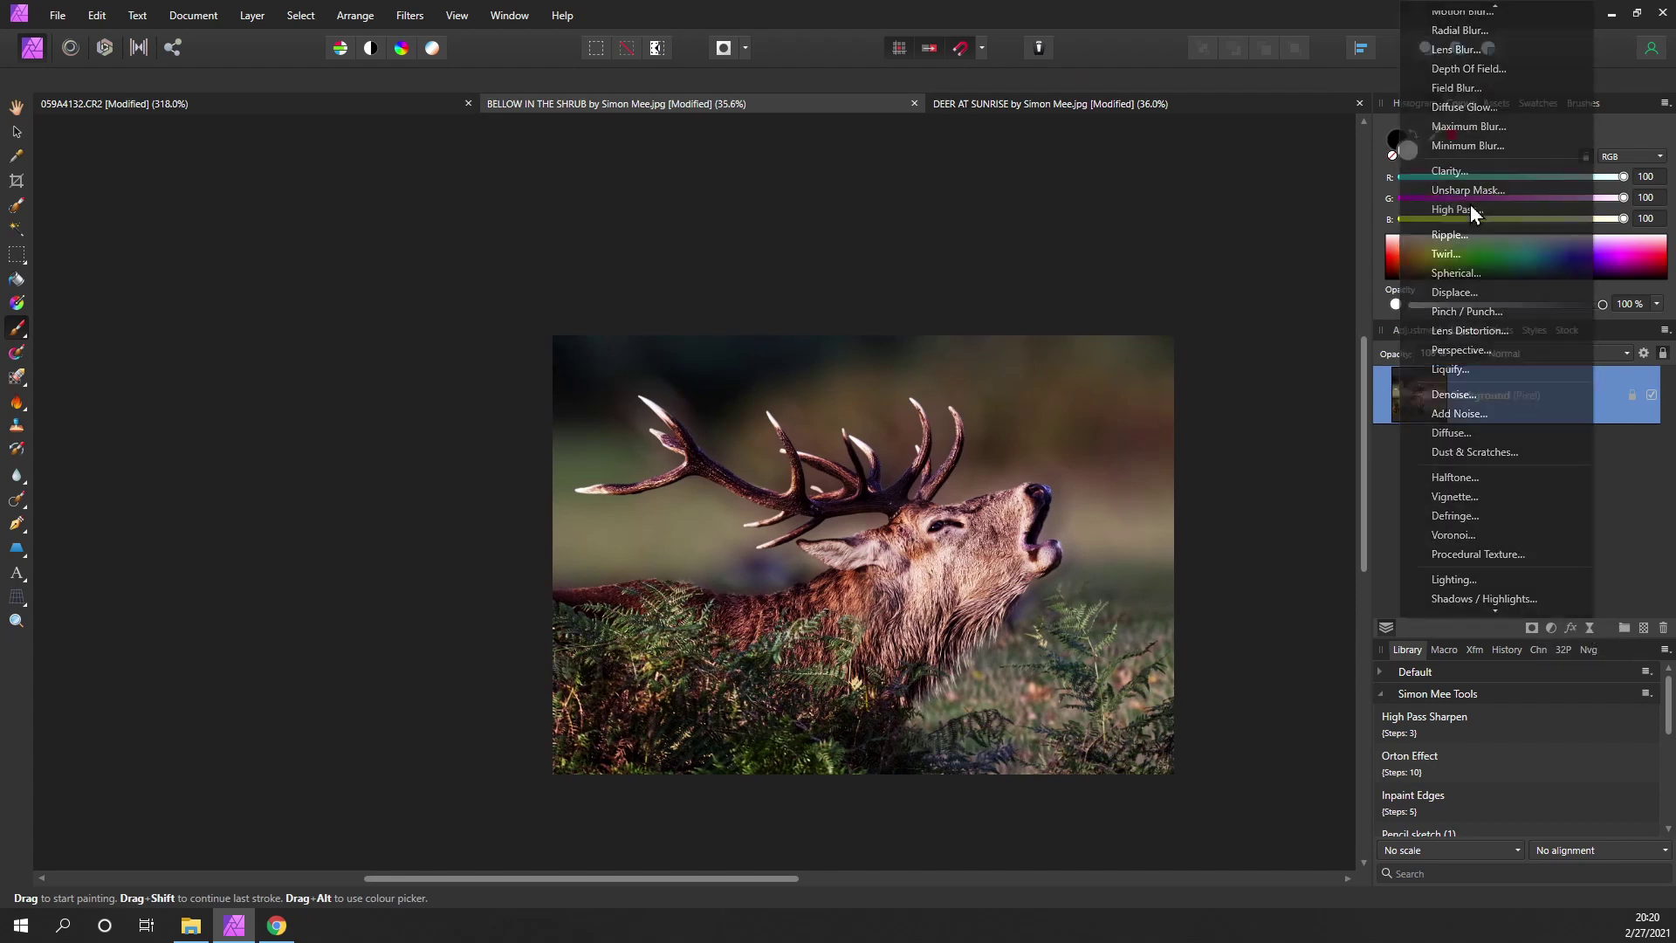
- Set the stag's High Pass radius to 0.6 px, then fine-tune it to 0.9 px
{"action": "scroll", "coordinate": [1077, 613], "scroll_direction": "up", "scroll_amount": 4}
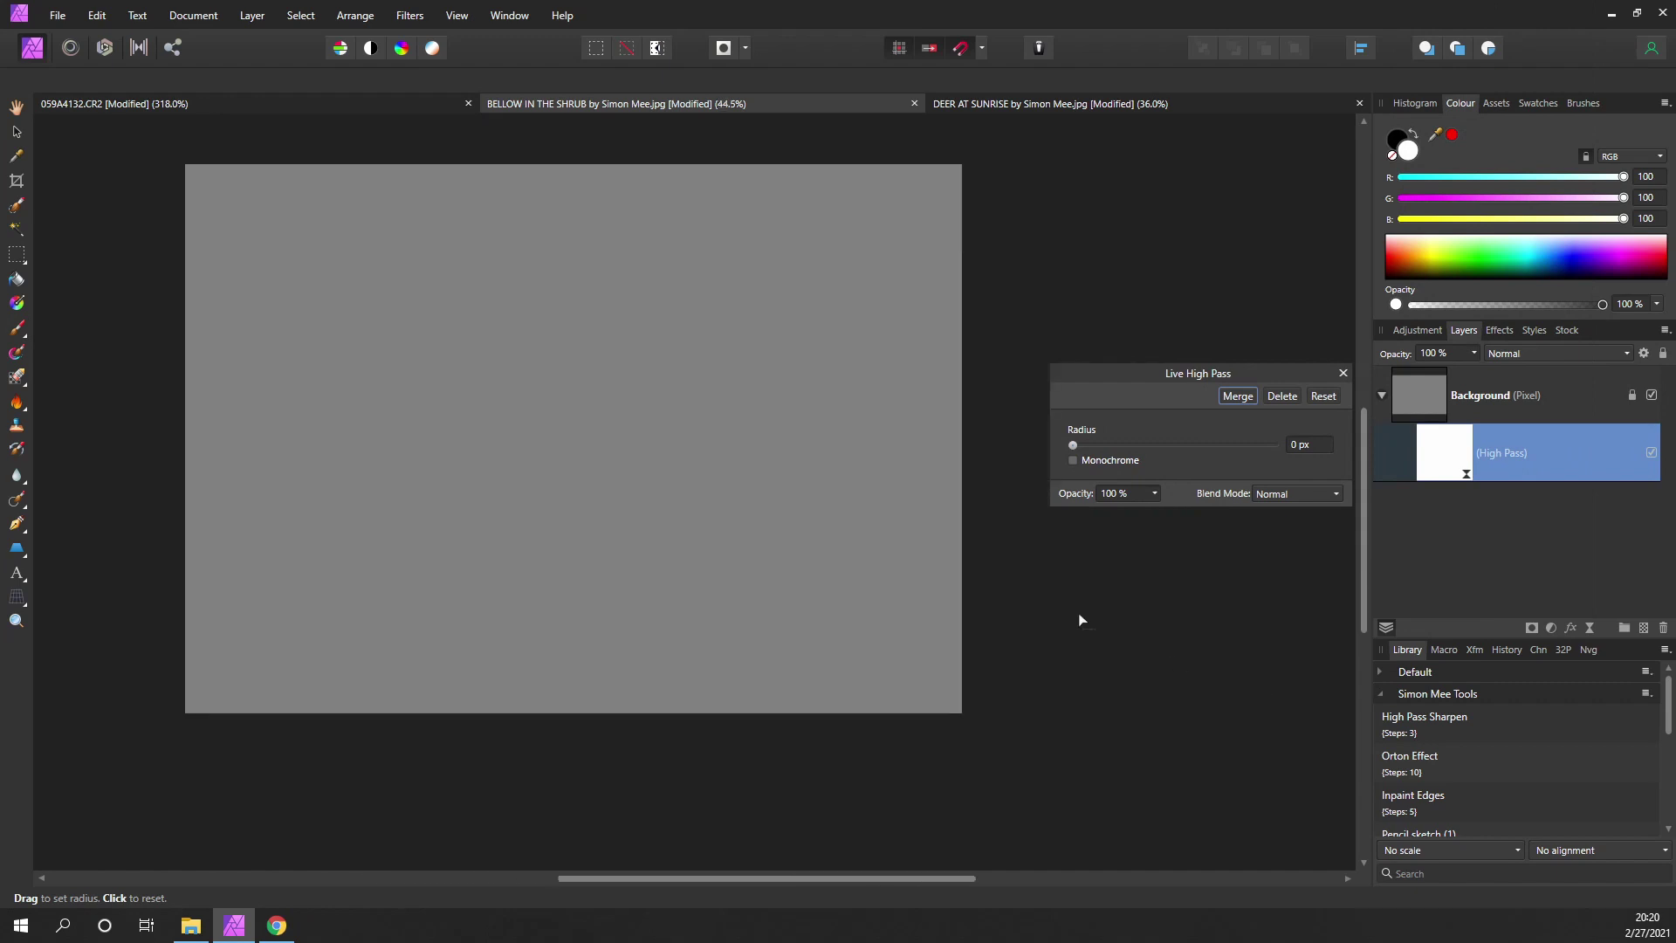
{"action": "left_click_drag", "start_coordinate": [1146, 640], "coordinate": [1224, 702]}
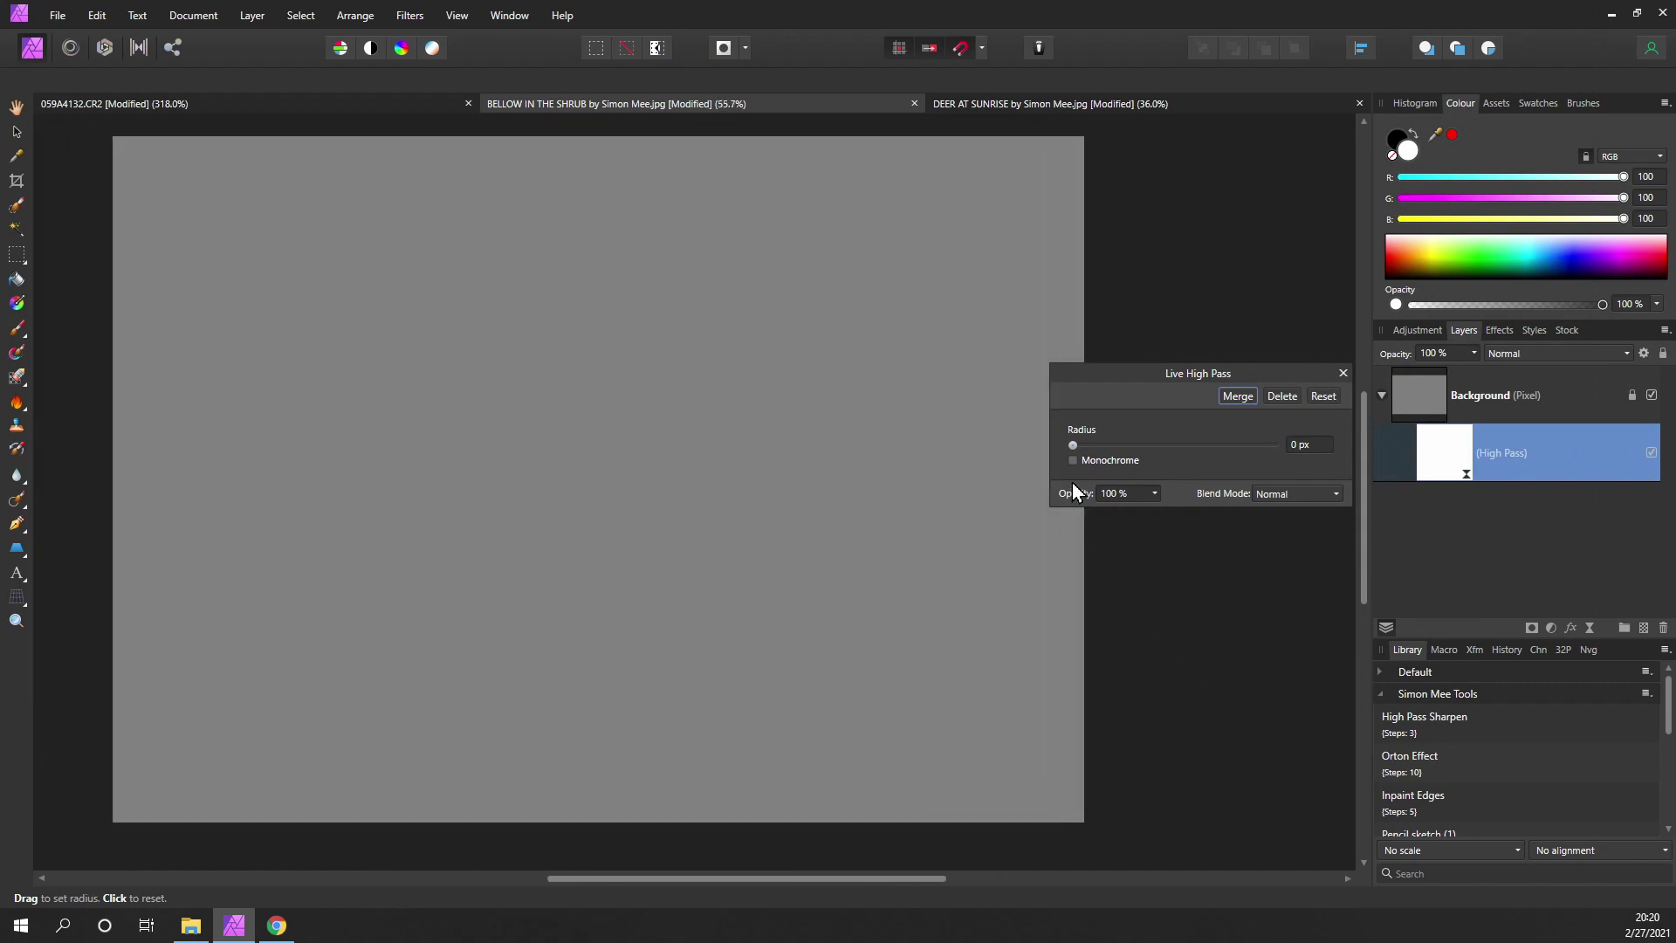
{"action": "left_click_drag", "start_coordinate": [1076, 447], "coordinate": [1109, 445]}
{"action": "scroll", "coordinate": [657, 426], "scroll_direction": "up", "scroll_amount": 5}
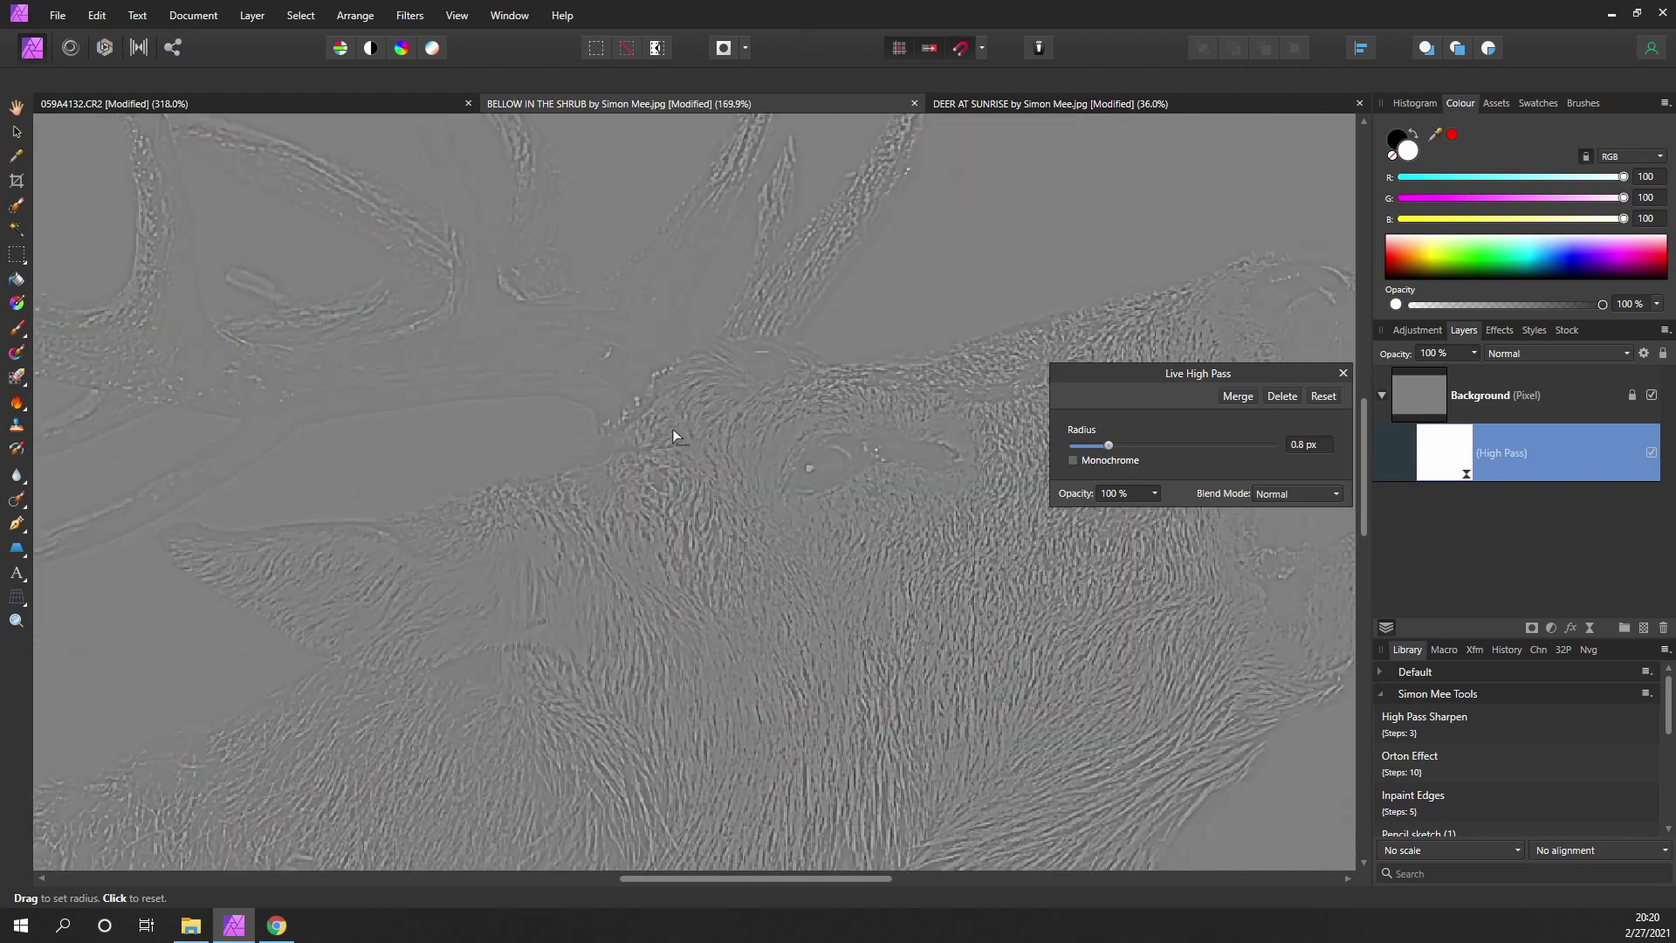
{"action": "scroll", "coordinate": [694, 438], "scroll_direction": "up", "scroll_amount": 2}
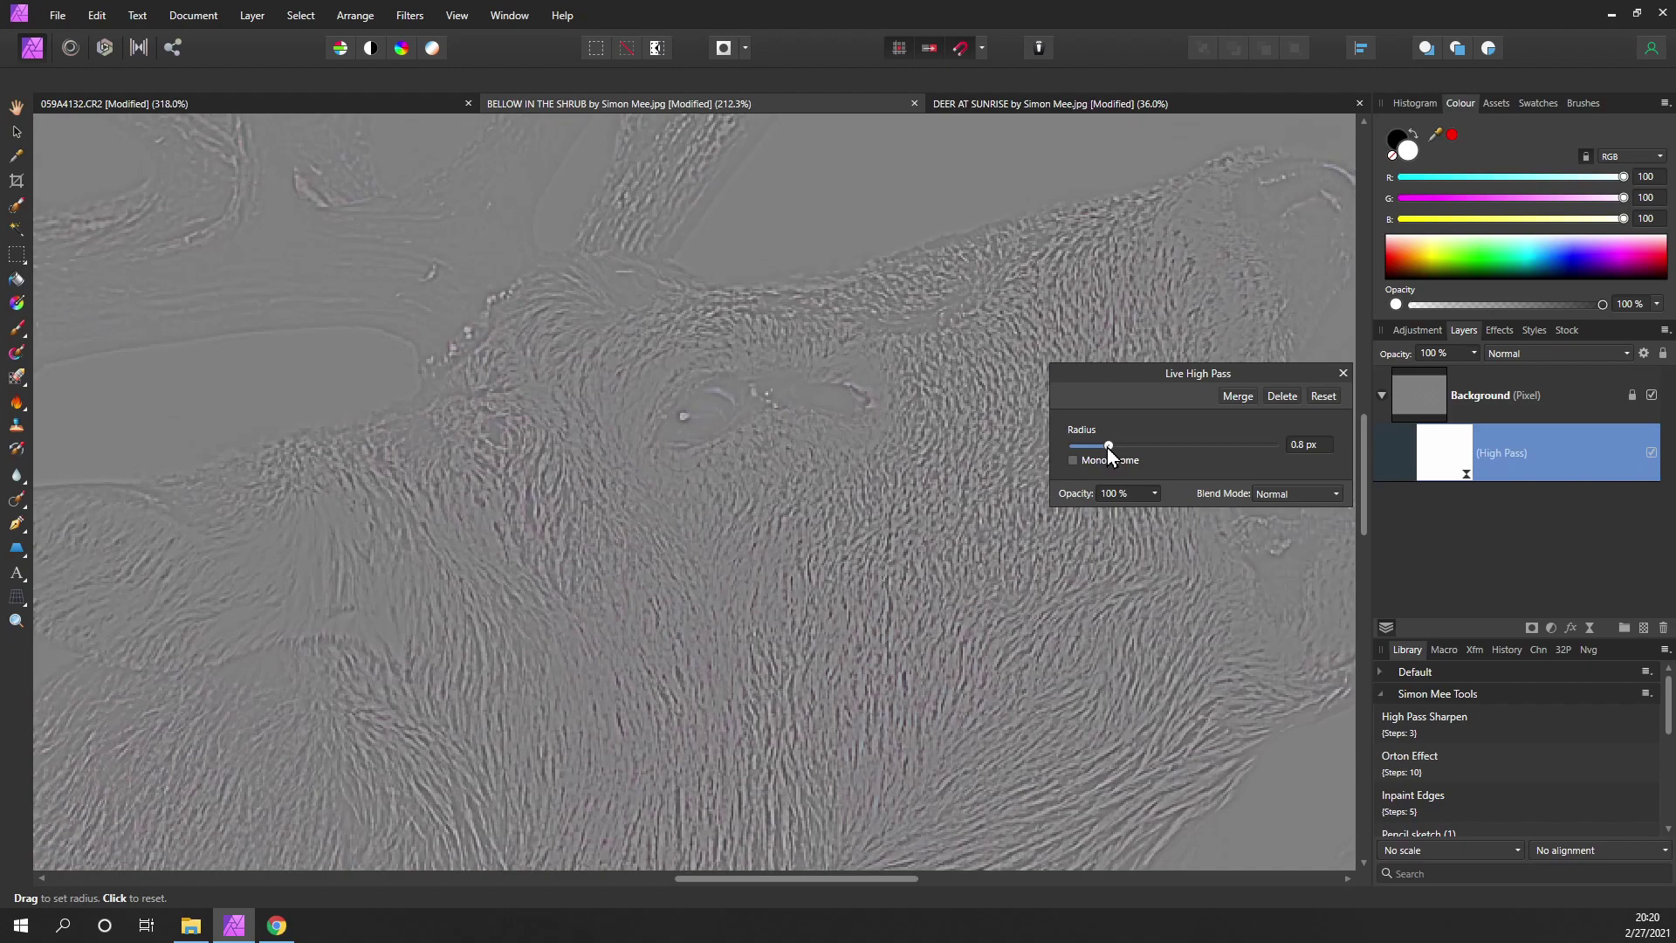
{"action": "mouse_move", "coordinate": [1107, 447]}
{"action": "left_mouse_down"}
{"action": "mouse_move", "coordinate": [1161, 444]}
{"action": "mouse_move", "coordinate": [1114, 452]}
{"action": "left_mouse_up"}
{"action": "scroll", "coordinate": [509, 406], "scroll_direction": "down", "scroll_amount": 5}
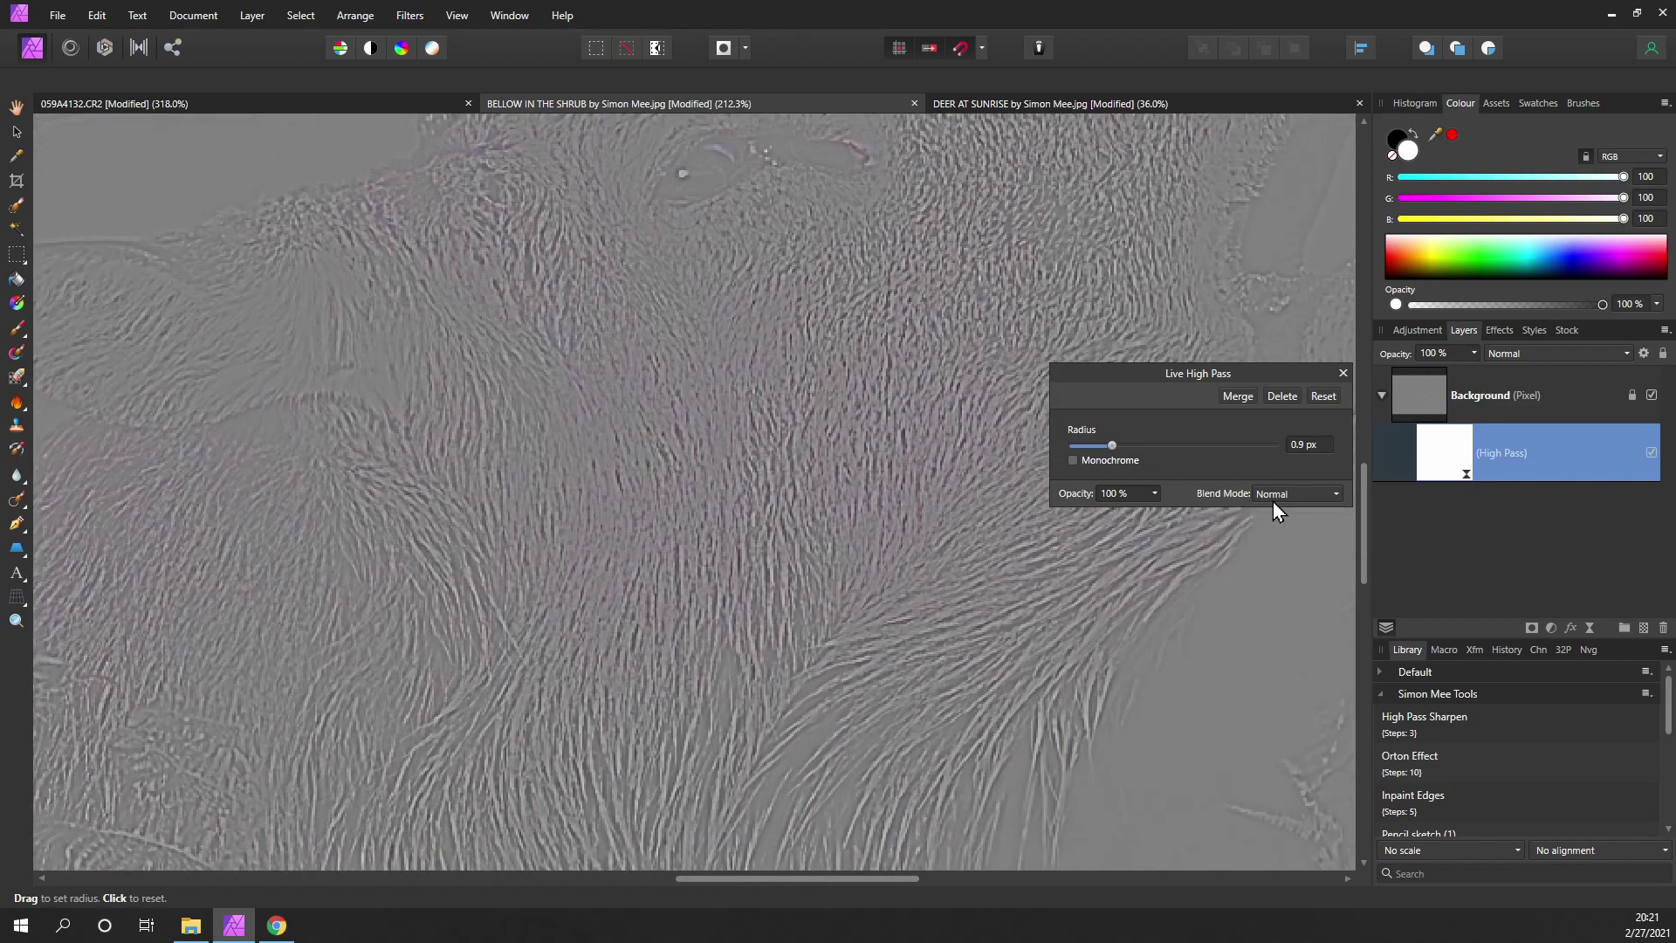
- Blend the stag's High Pass in Linear Light and toggle it off and on to compare
{"action": "left_click", "coordinate": [1274, 495]}
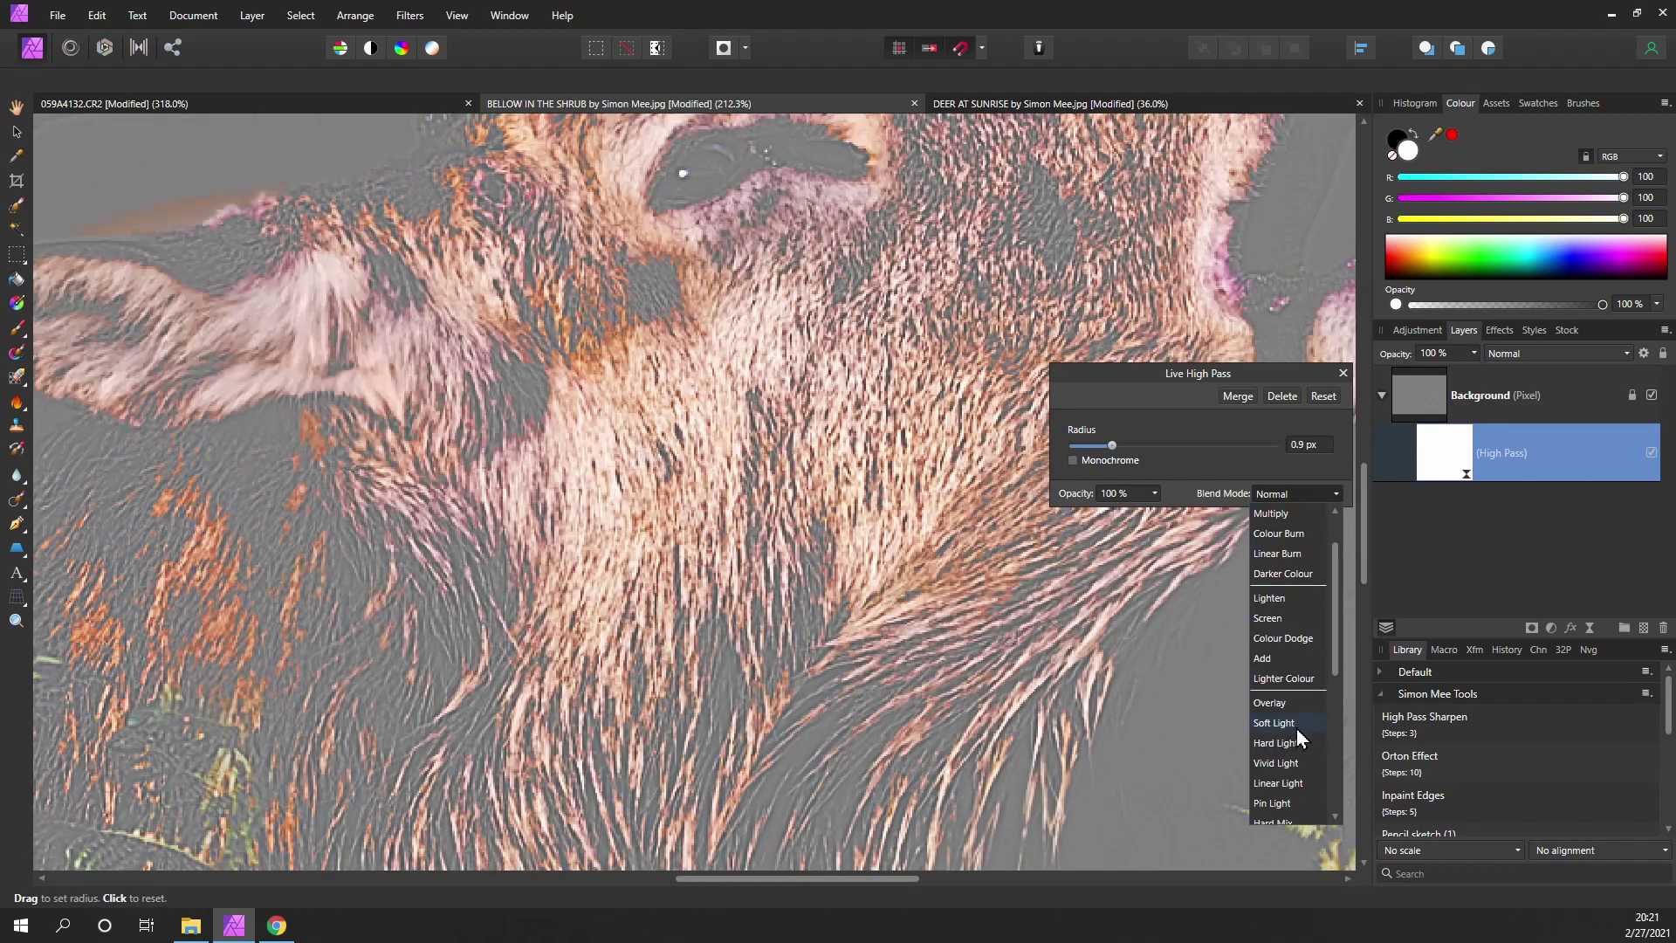
{"action": "scroll", "coordinate": [1292, 743], "scroll_direction": "down", "scroll_amount": 1}
{"action": "left_click", "coordinate": [1280, 783]}
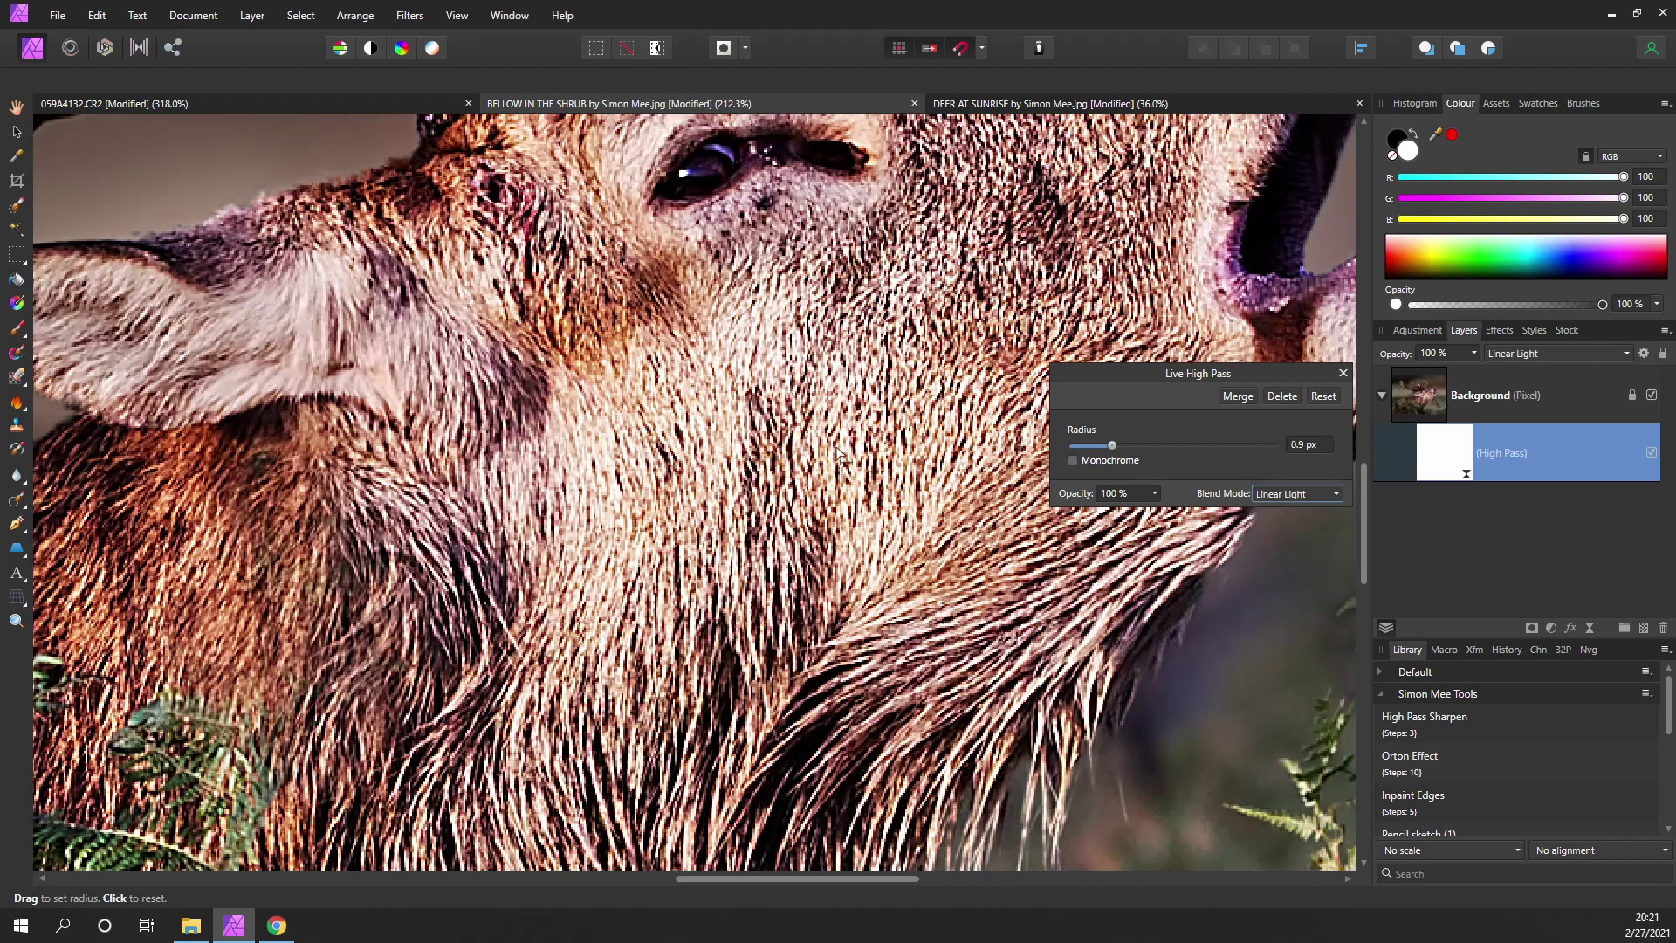
{"action": "scroll", "coordinate": [783, 581], "scroll_direction": "down", "scroll_amount": 2}
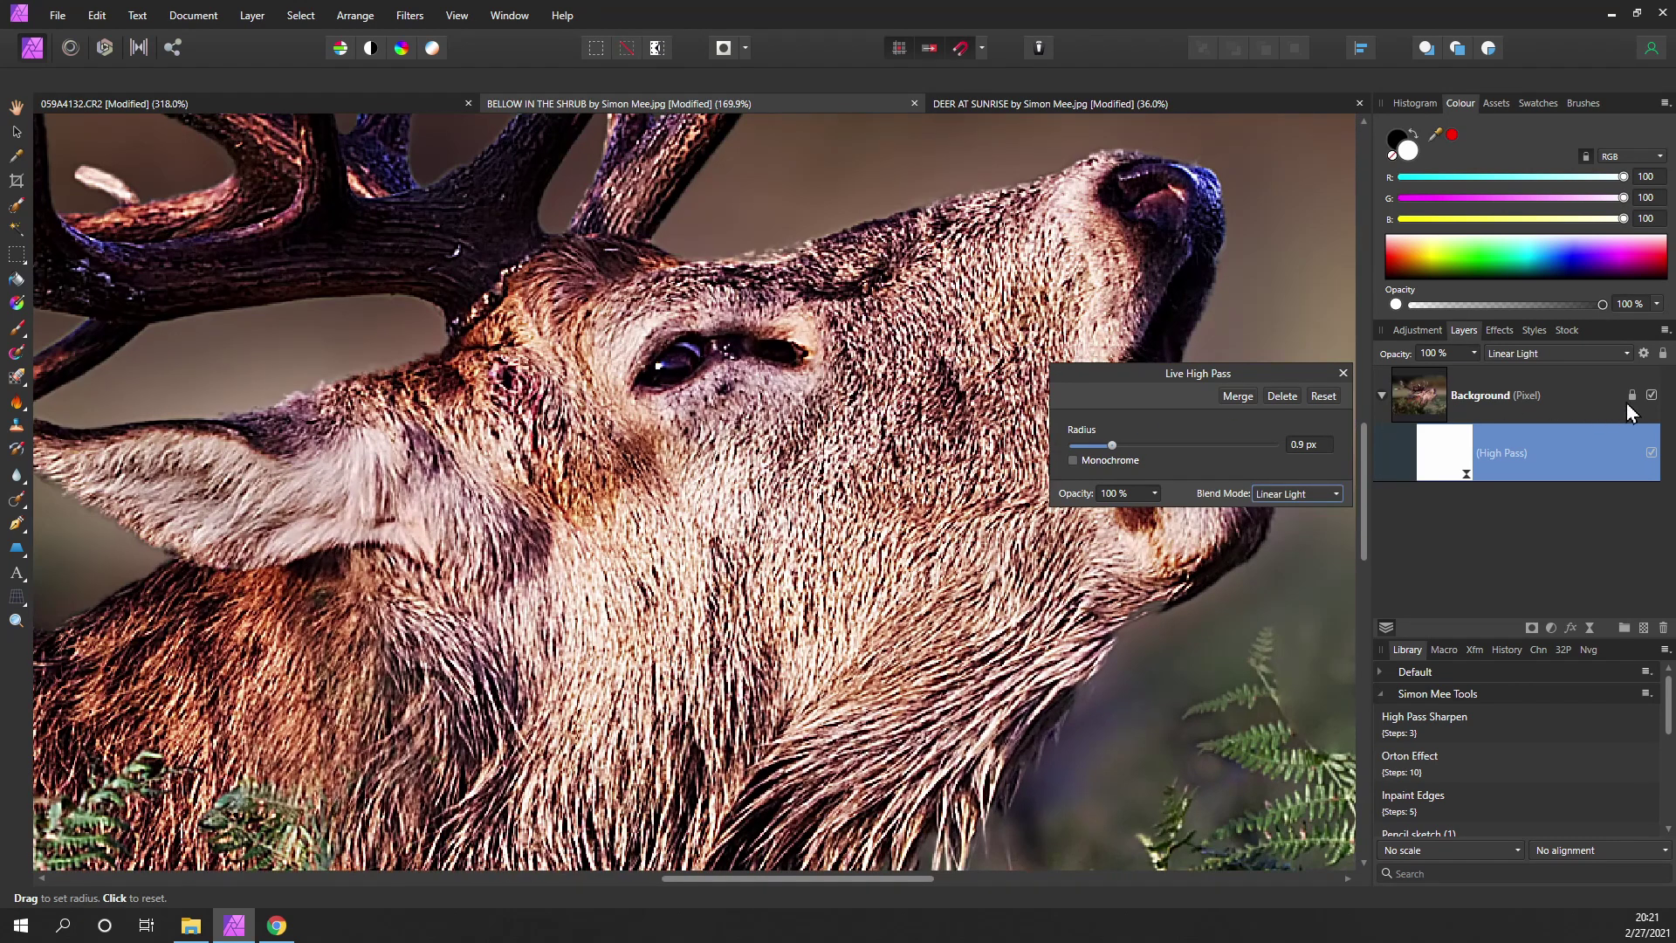
{"action": "left_click", "coordinate": [1651, 454]}
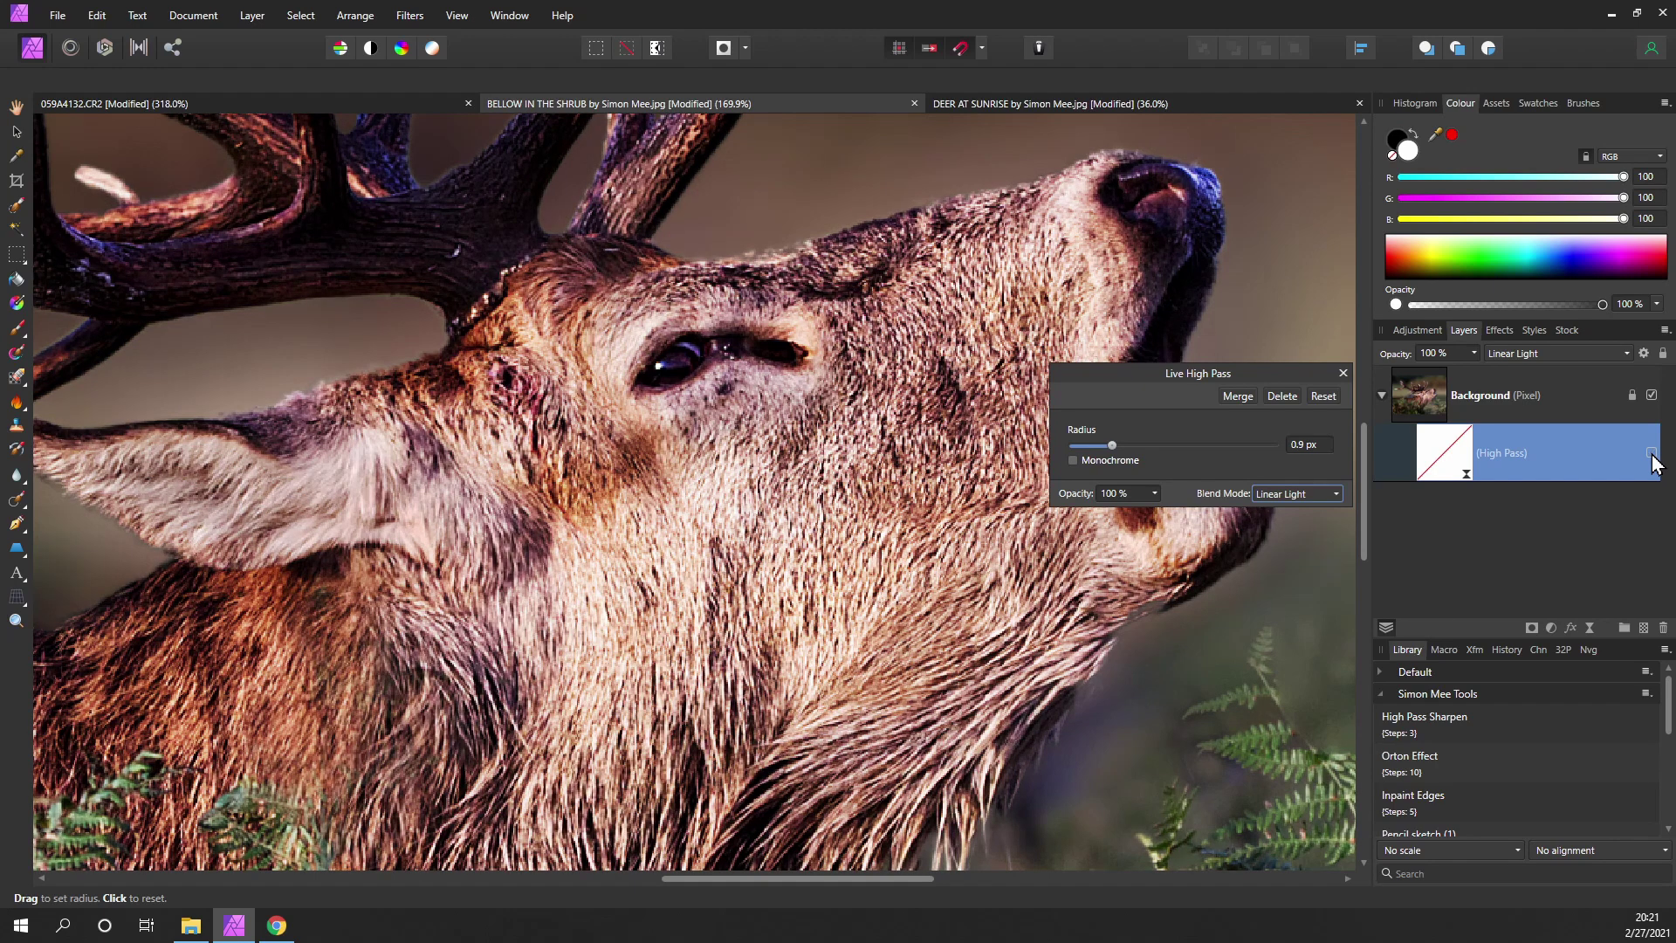
{"action": "left_click", "coordinate": [1652, 454]}
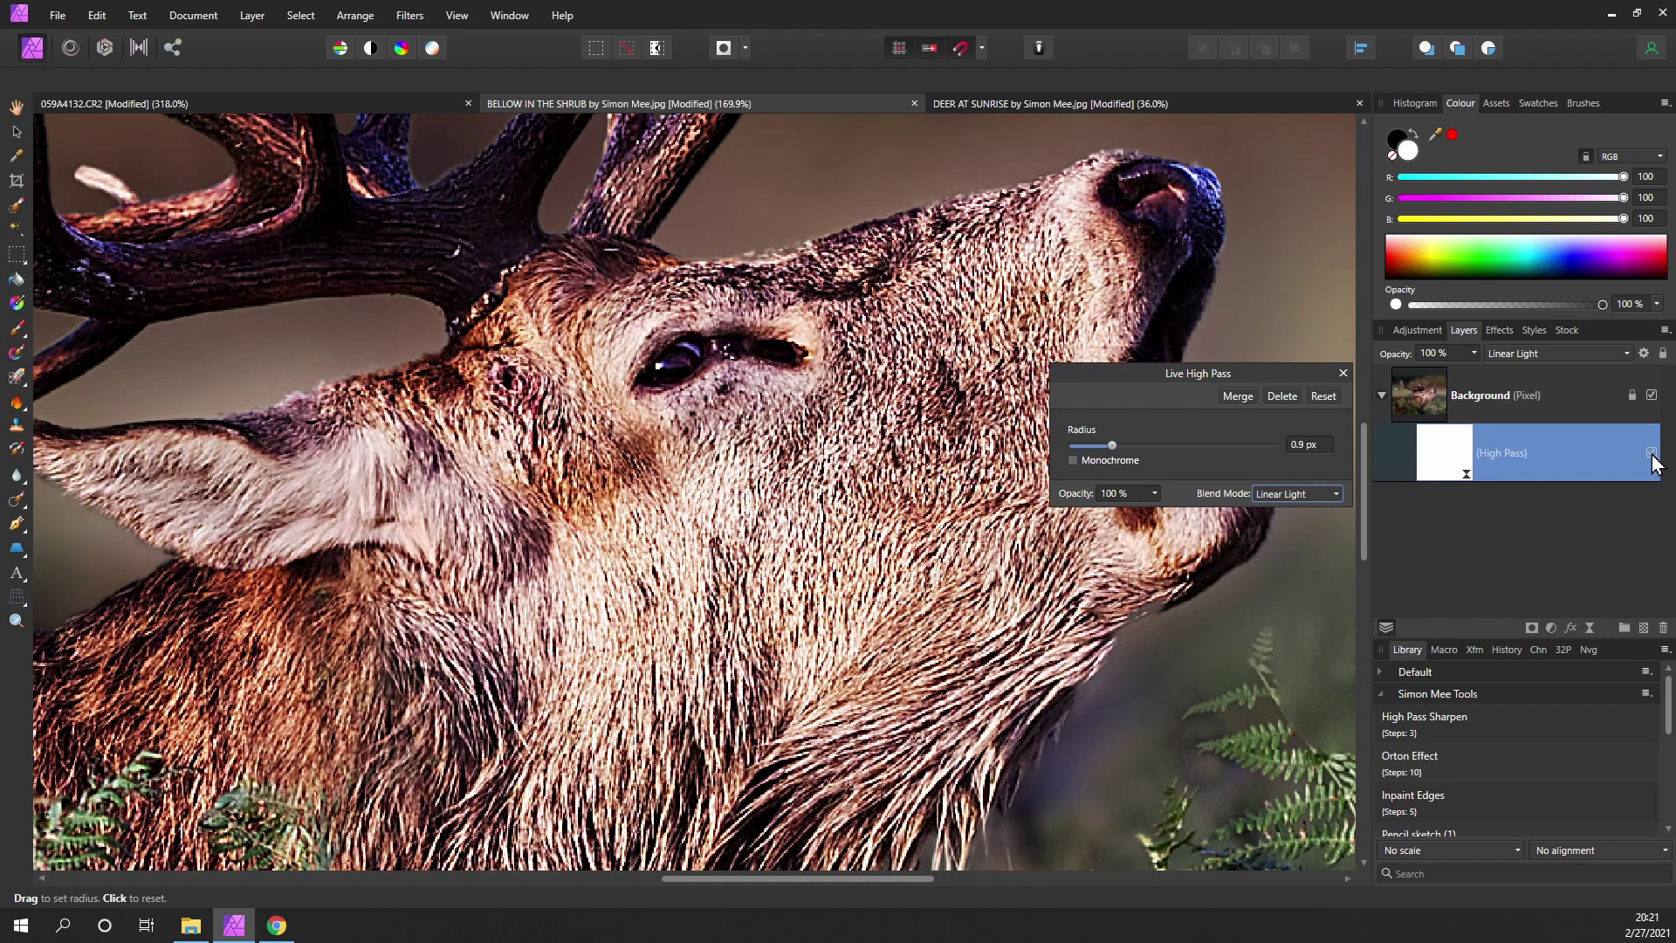
{"action": "left_click", "coordinate": [1652, 454]}
{"action": "left_click", "coordinate": [1651, 453]}
{"action": "scroll", "coordinate": [756, 509], "scroll_direction": "down", "scroll_amount": 5}
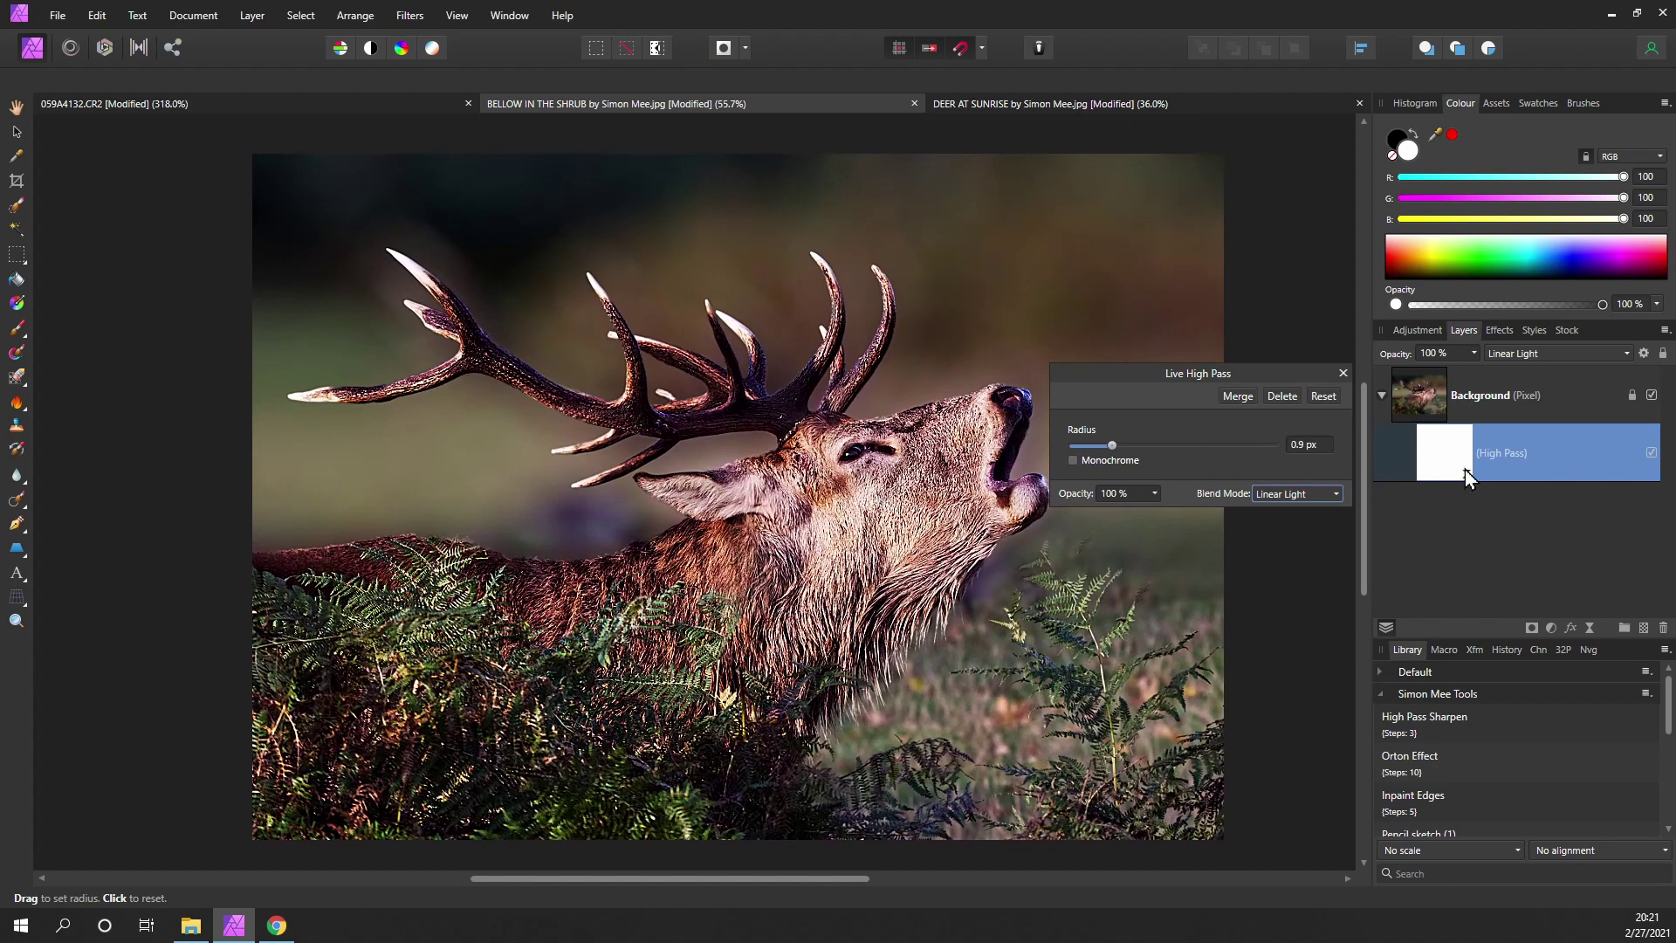
{"action": "left_click", "coordinate": [1651, 453]}
- Raise the High Pass radius to 1 px and compare before and after
{"action": "mouse_move", "coordinate": [1114, 449]}
{"action": "left_mouse_down"}
{"action": "mouse_move", "coordinate": [1280, 467]}
{"action": "mouse_move", "coordinate": [1119, 470]}
{"action": "left_mouse_up"}
{"action": "left_click", "coordinate": [1652, 454]}
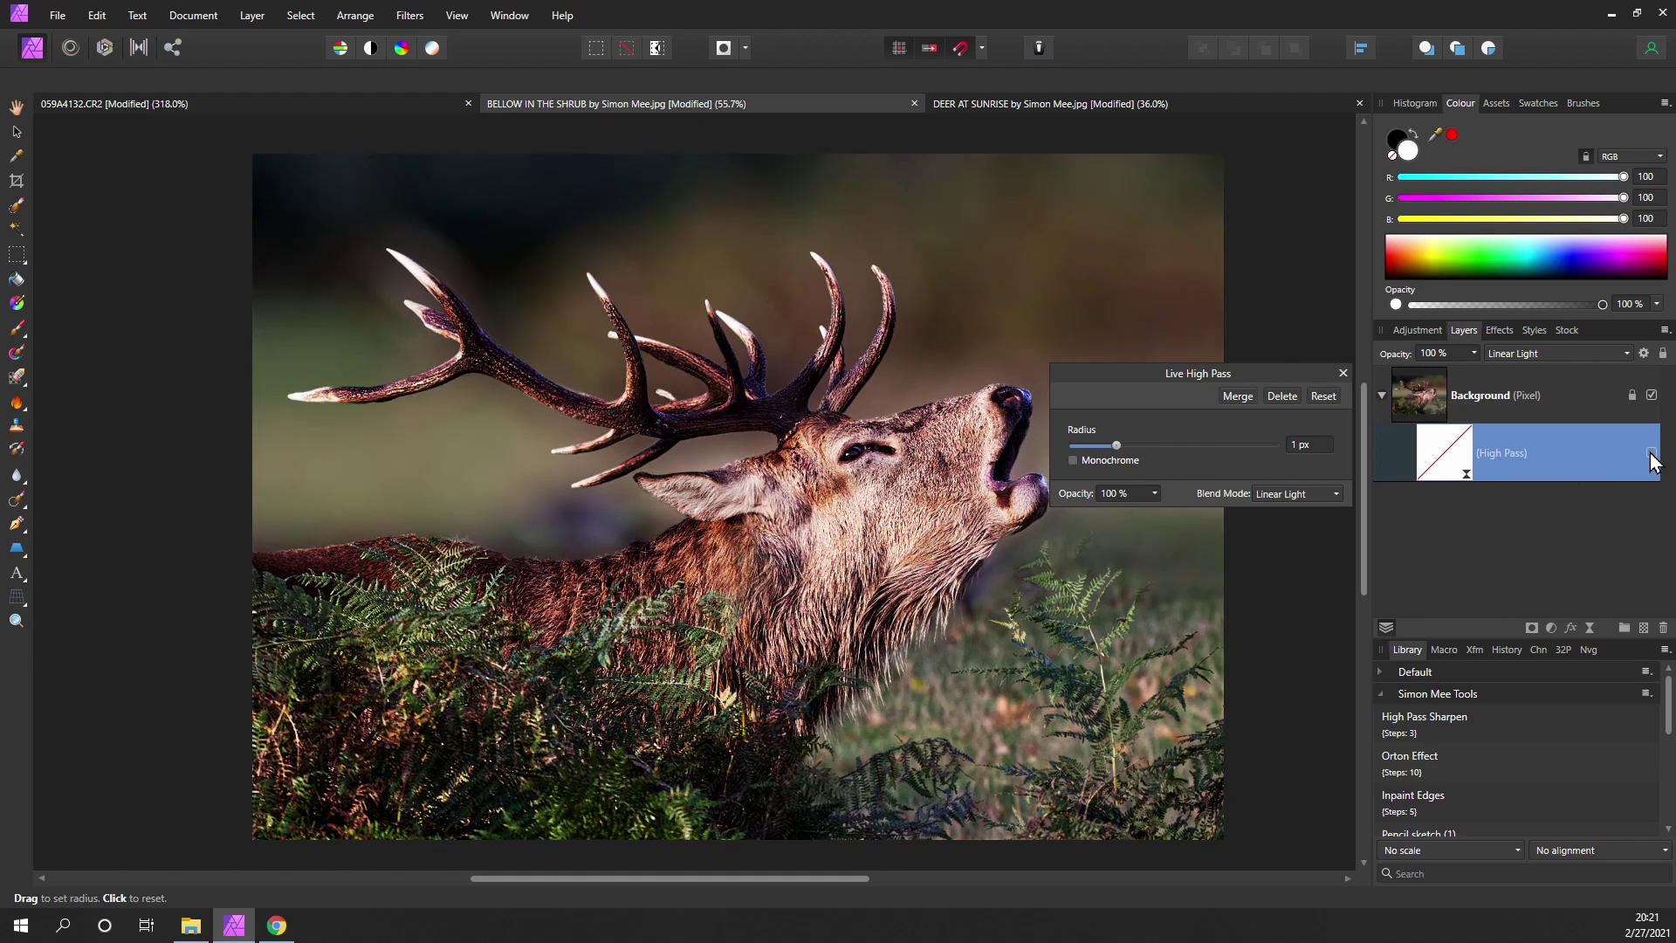
{"action": "left_click", "coordinate": [1652, 454]}
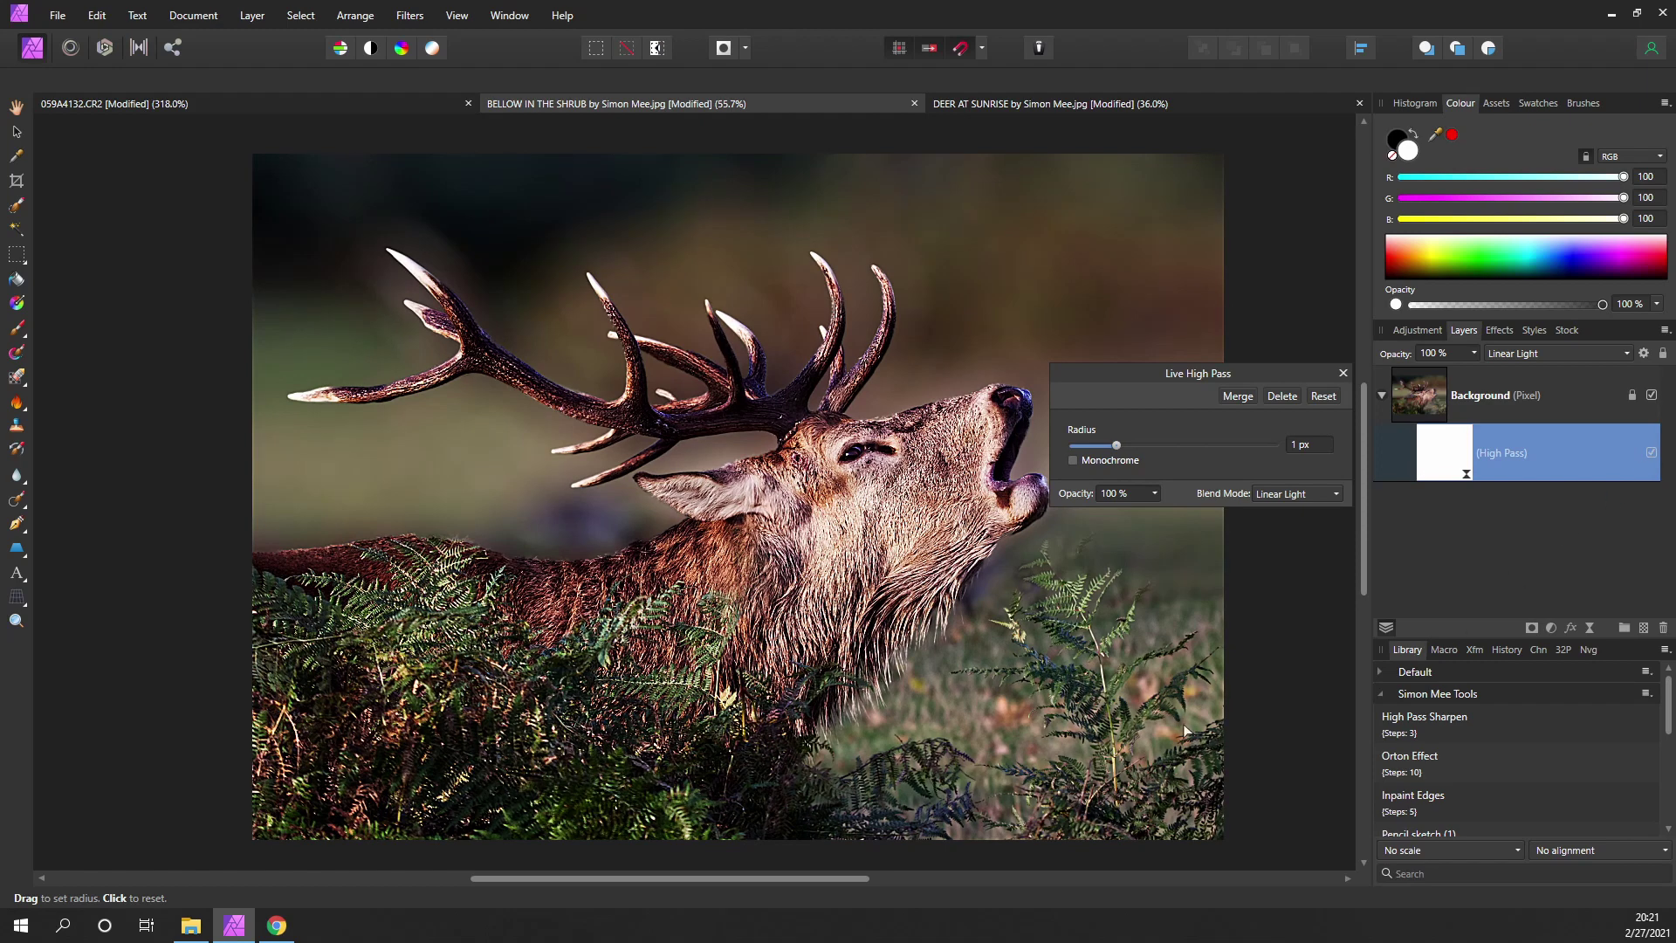
{"action": "scroll", "coordinate": [796, 541], "scroll_direction": "down", "scroll_amount": 2}
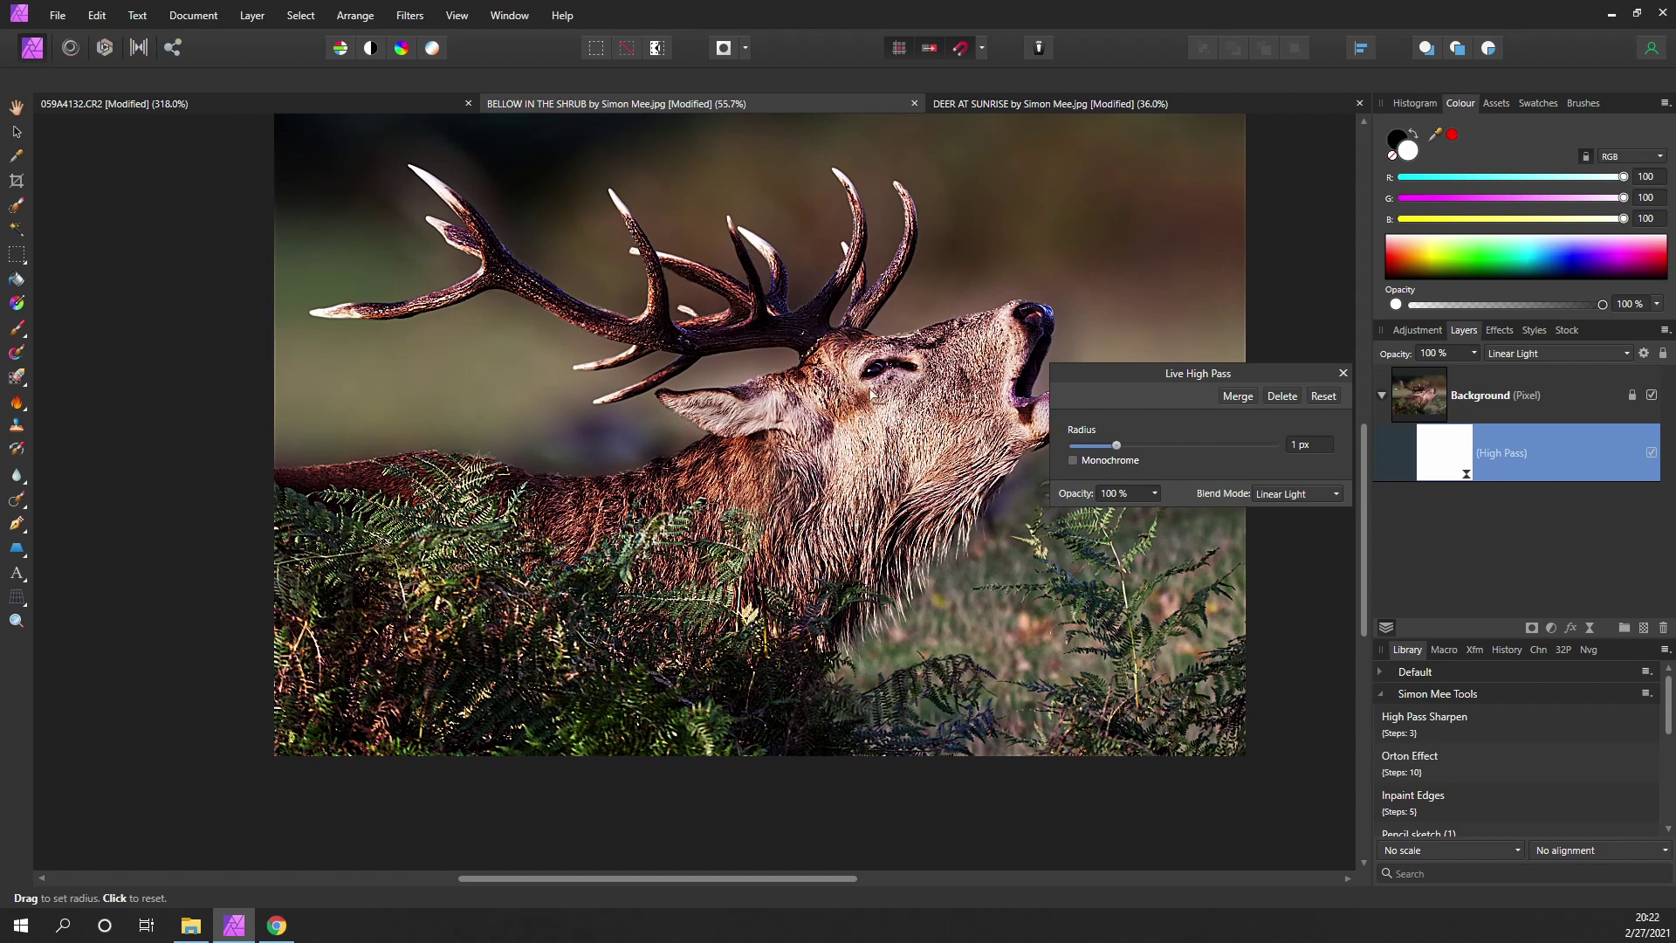
- Close the dialog, invert the High Pass layer via Layer > Invert, and make white the paint colour
{"action": "left_click", "coordinate": [1343, 374]}
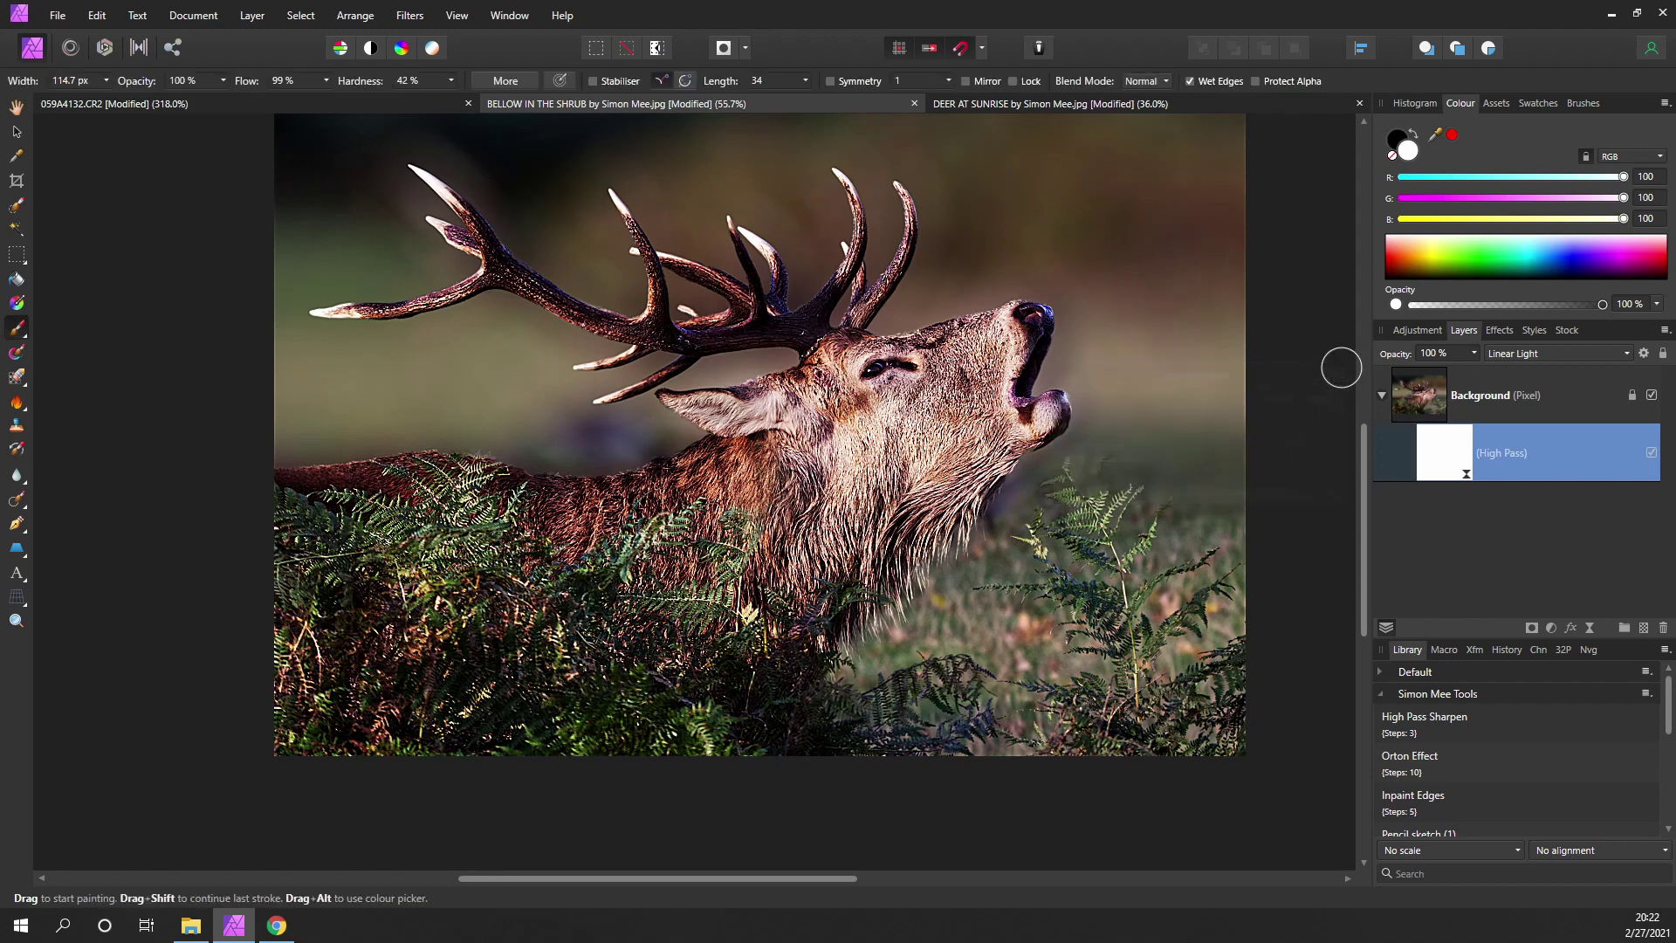
{"action": "left_click", "coordinate": [252, 17]}
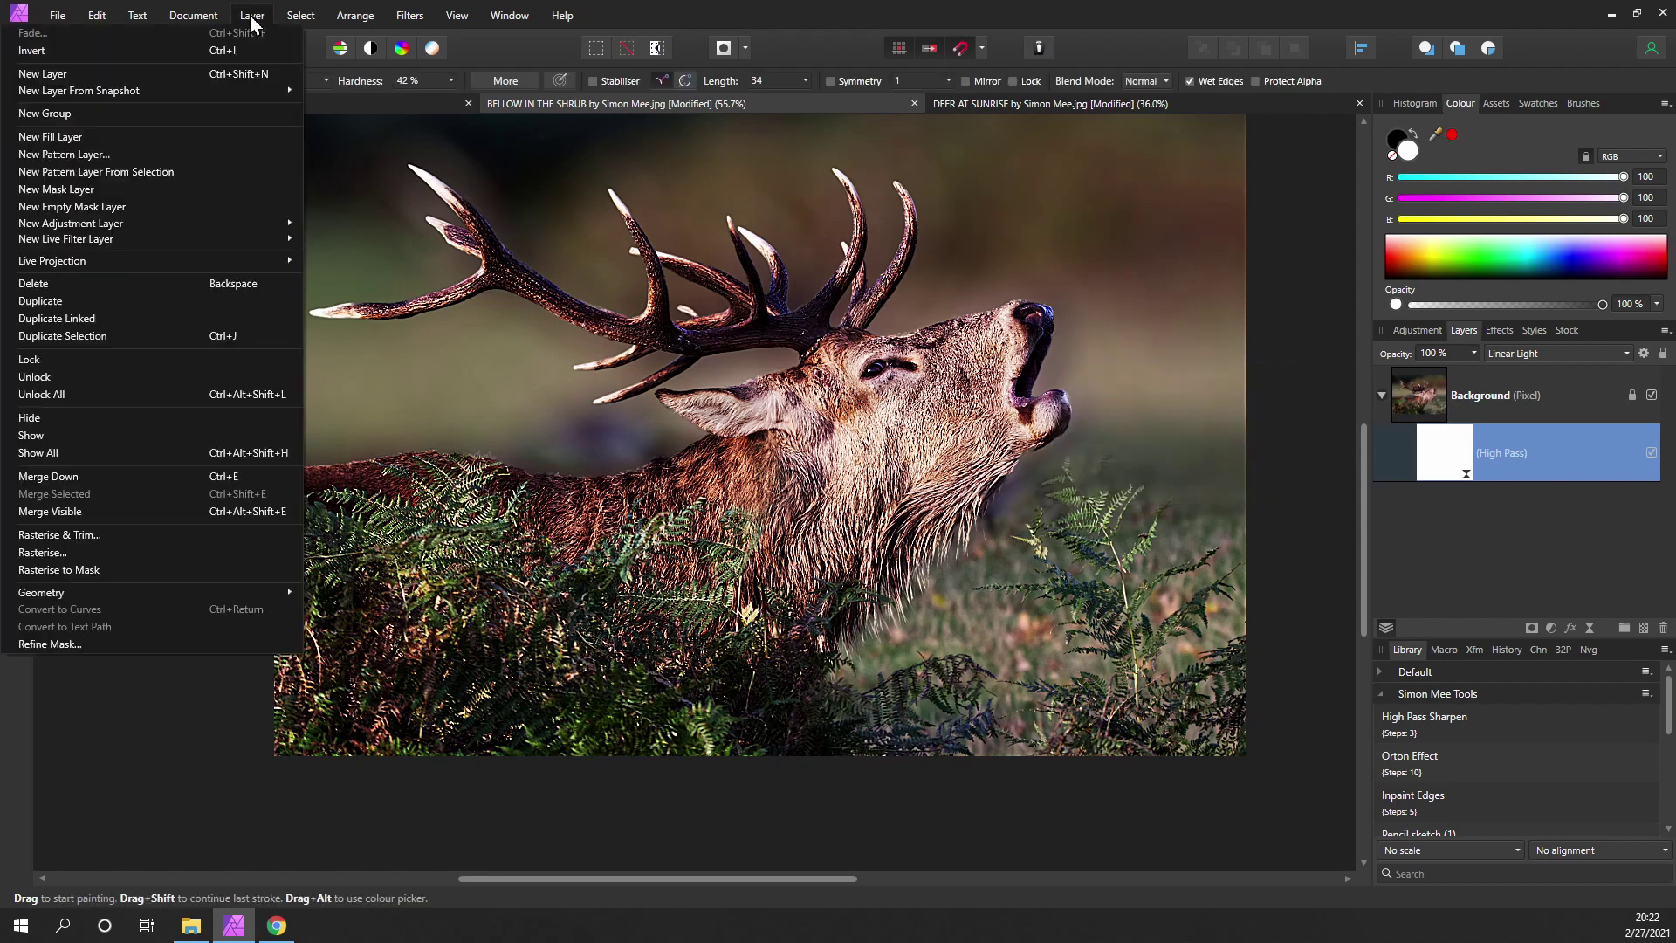
{"action": "left_click", "coordinate": [249, 53]}
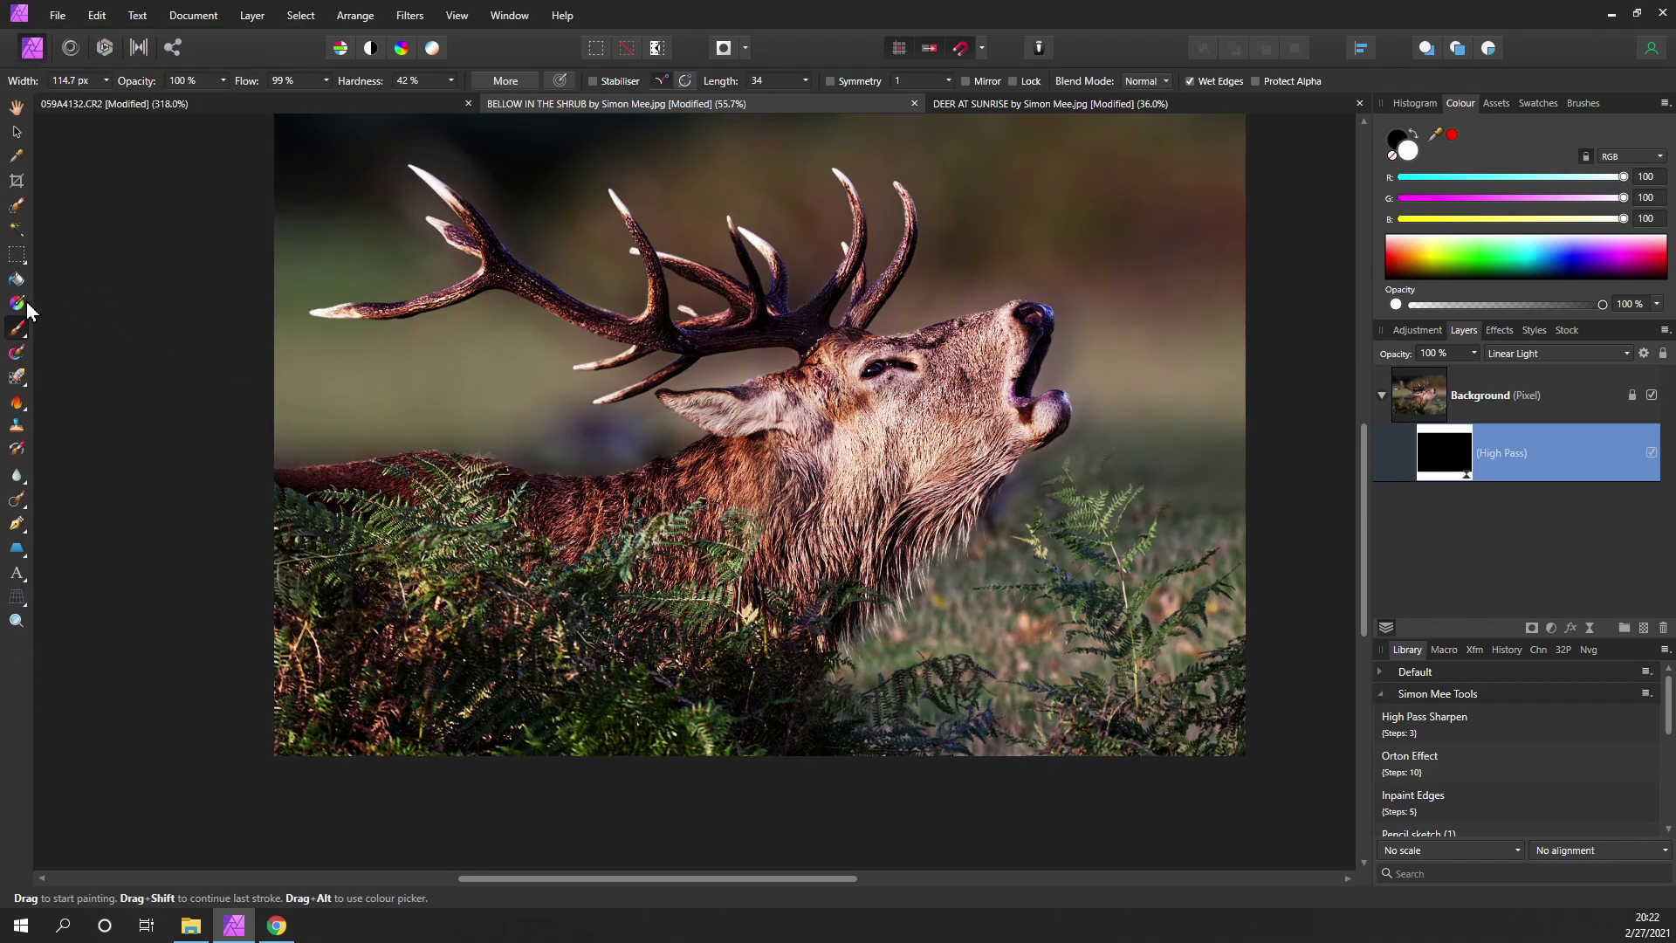
{"action": "left_click", "coordinate": [1399, 141]}
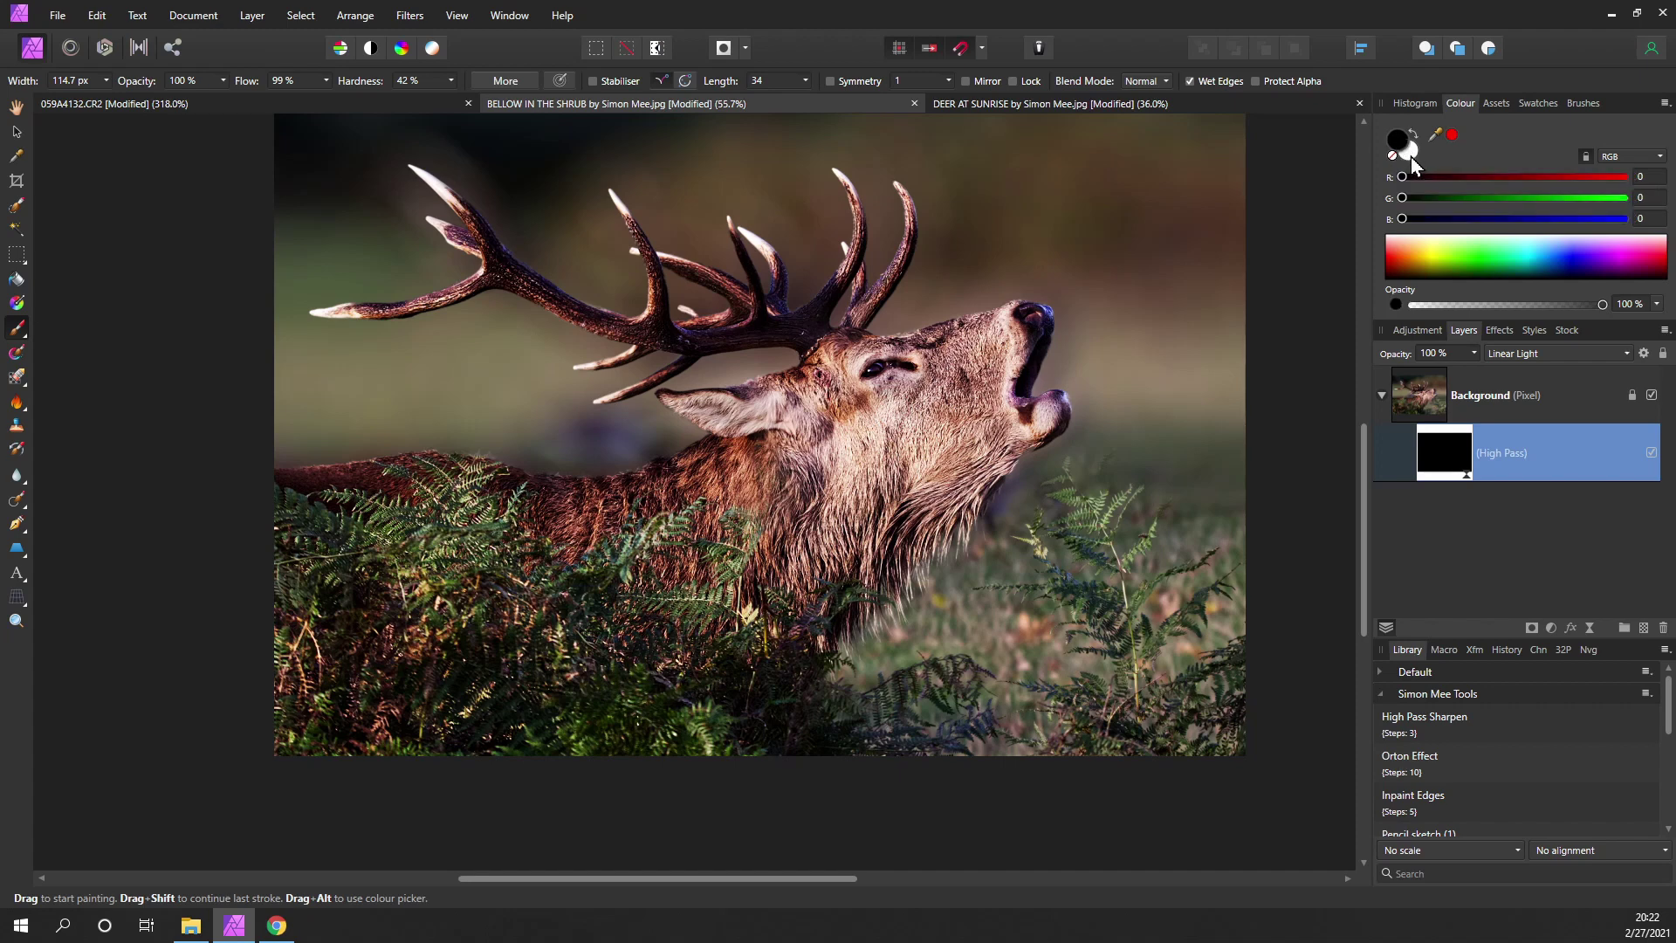
{"action": "left_click", "coordinate": [1410, 156]}
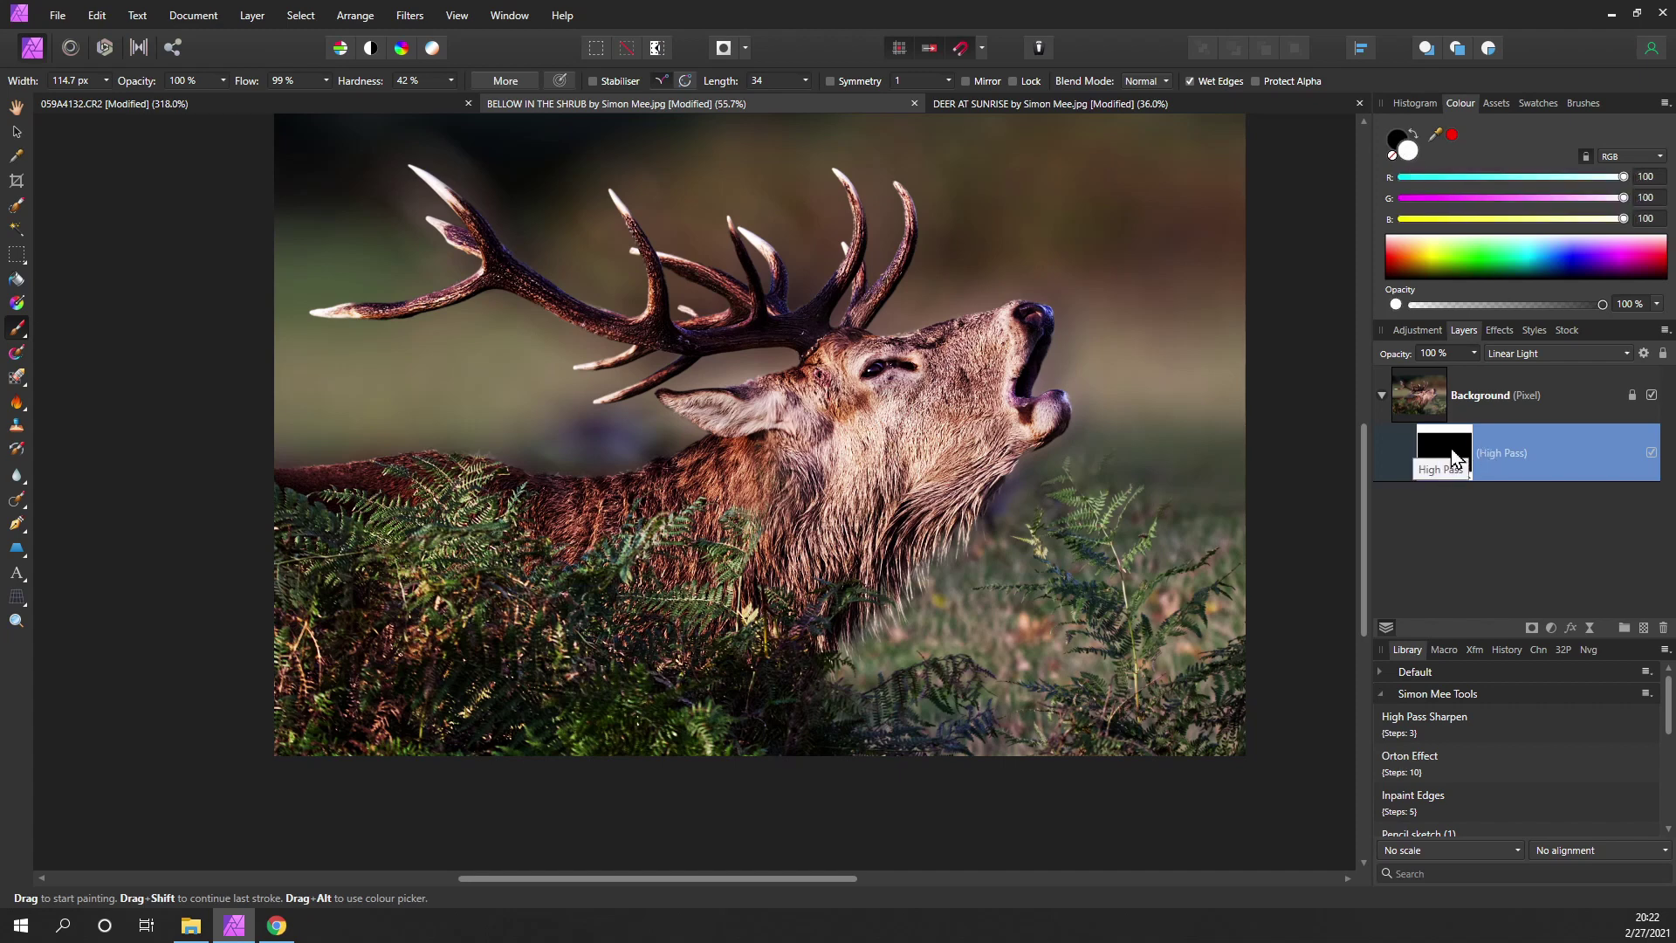
- Paint white over the stag's eye, ear, jaw and nose, then compare sharpening
{"action": "scroll", "coordinate": [876, 341], "scroll_direction": "up", "scroll_amount": 1}
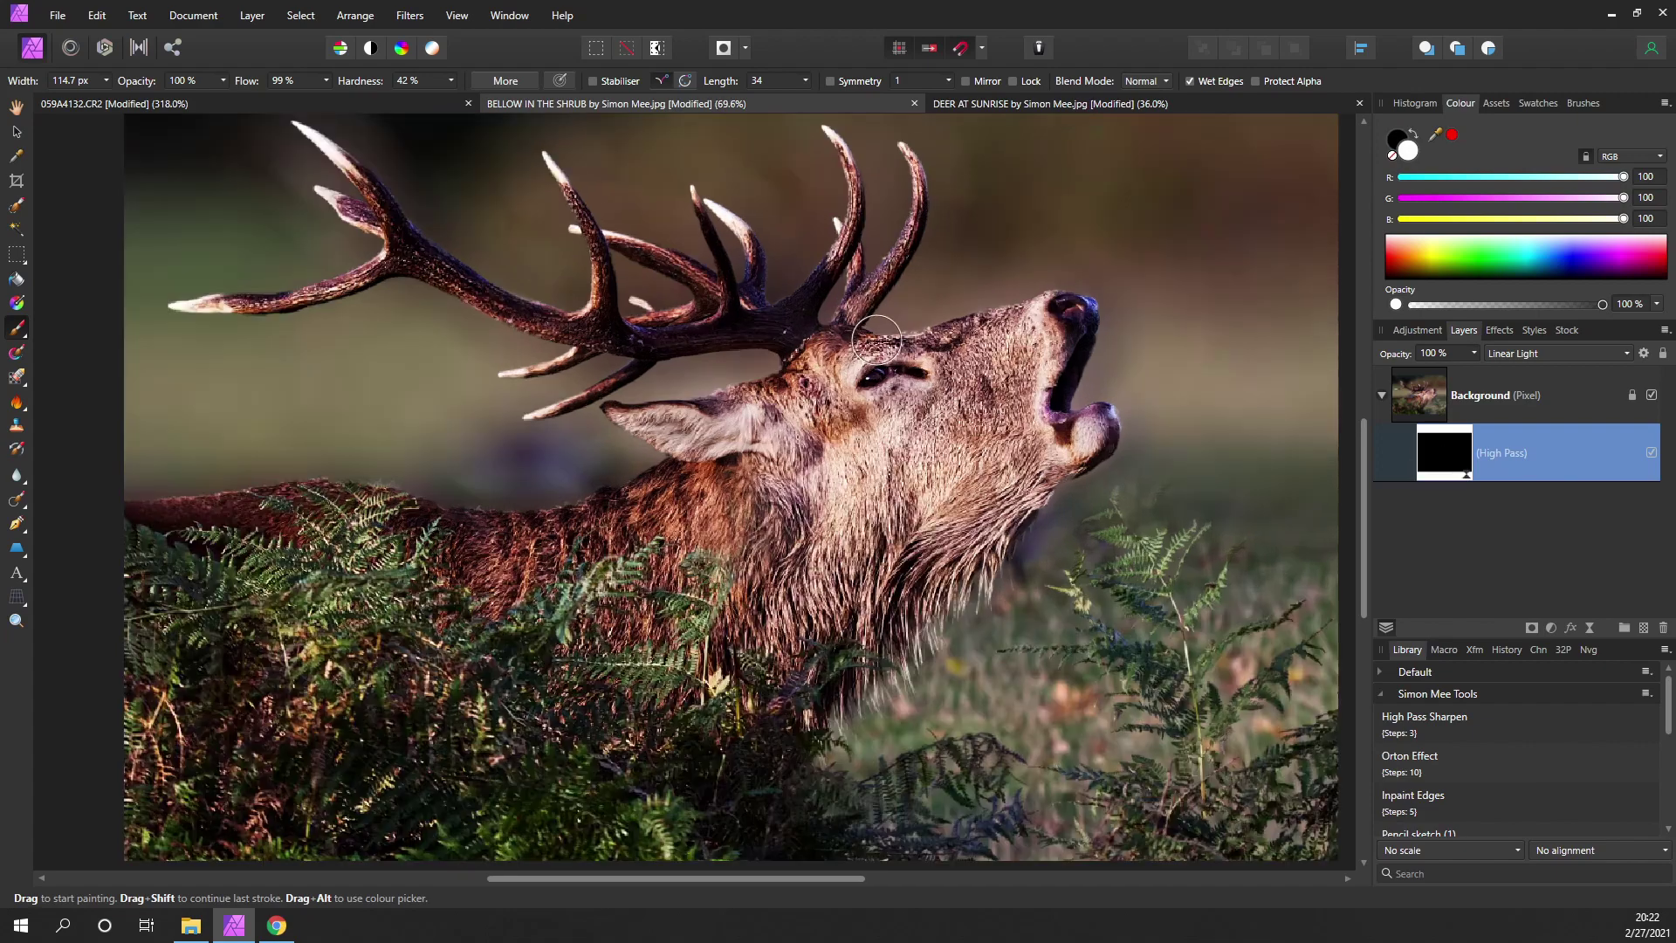
{"action": "scroll", "coordinate": [877, 341], "scroll_direction": "up", "scroll_amount": 2}
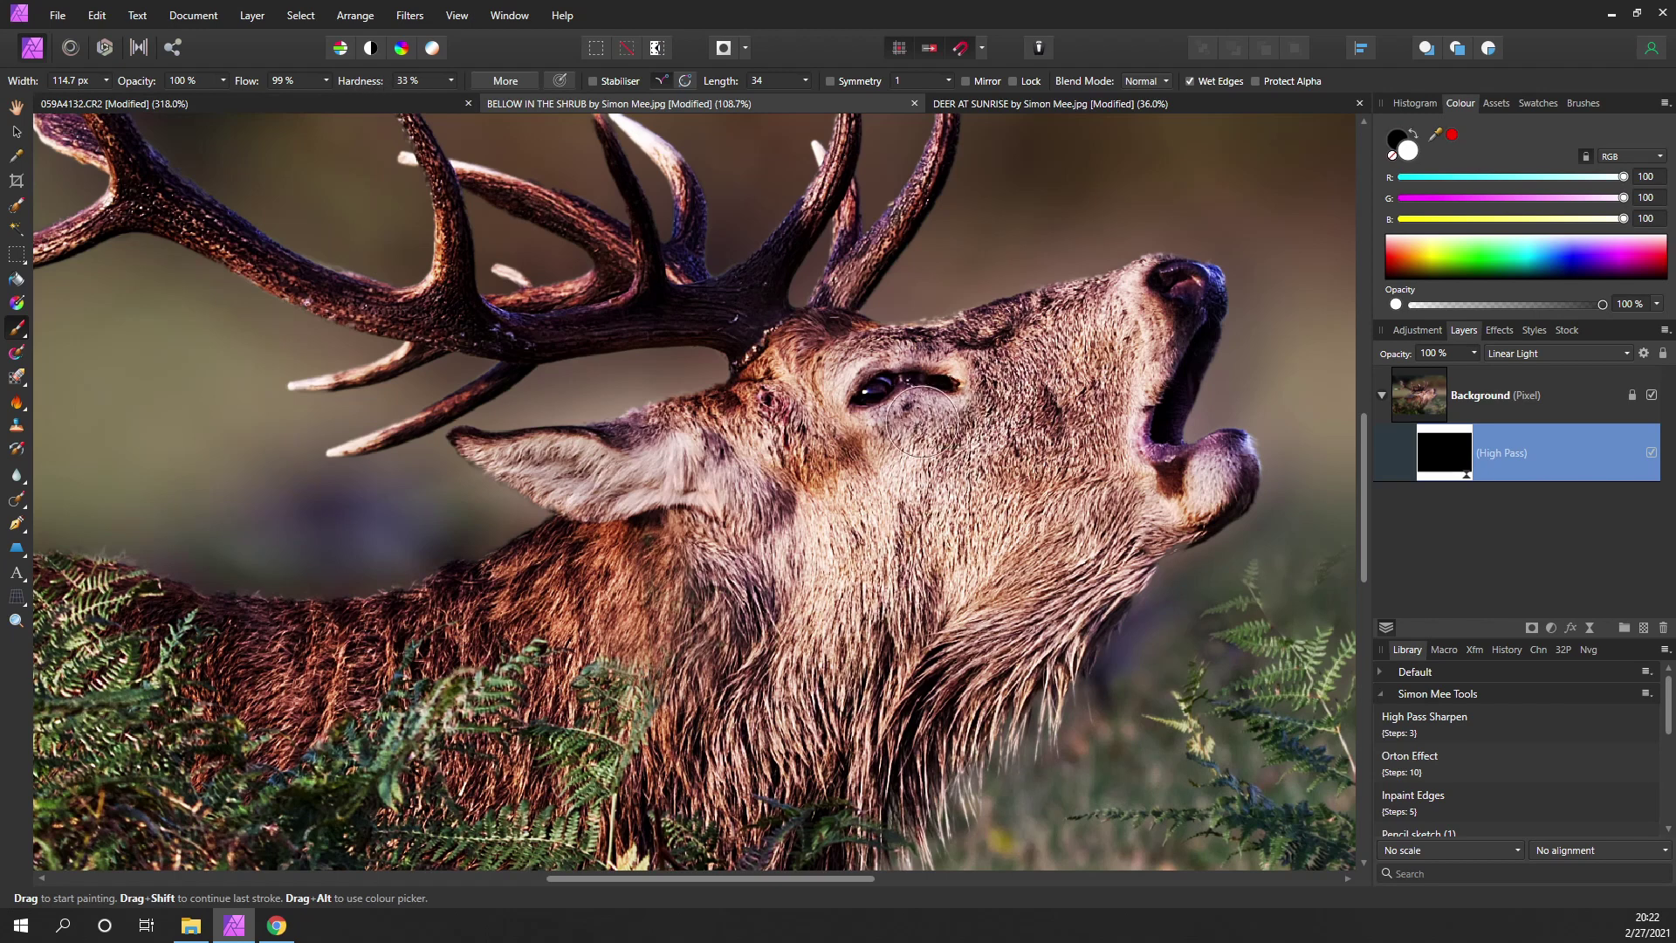
{"action": "left_click_drag", "start_coordinate": [869, 391], "coordinate": [690, 458]}
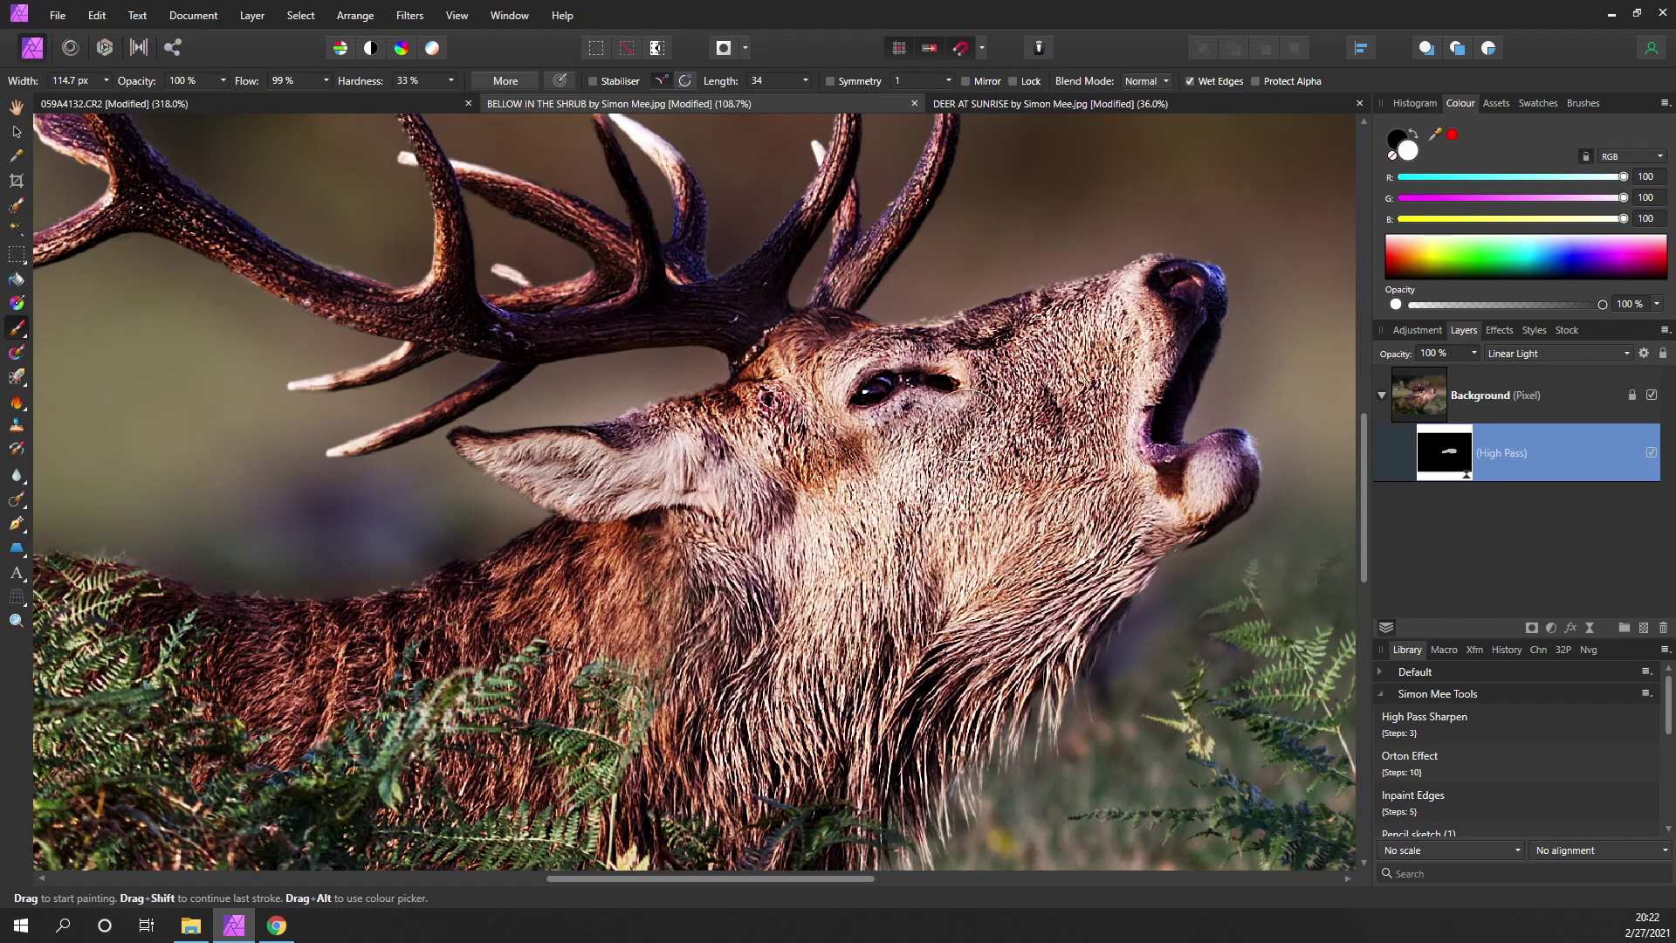
{"action": "mouse_move", "coordinate": [1189, 487]}
{"action": "left_mouse_down"}
{"action": "mouse_move", "coordinate": [1228, 468]}
{"action": "mouse_move", "coordinate": [1203, 495]}
{"action": "mouse_move", "coordinate": [1161, 287]}
{"action": "left_mouse_up"}
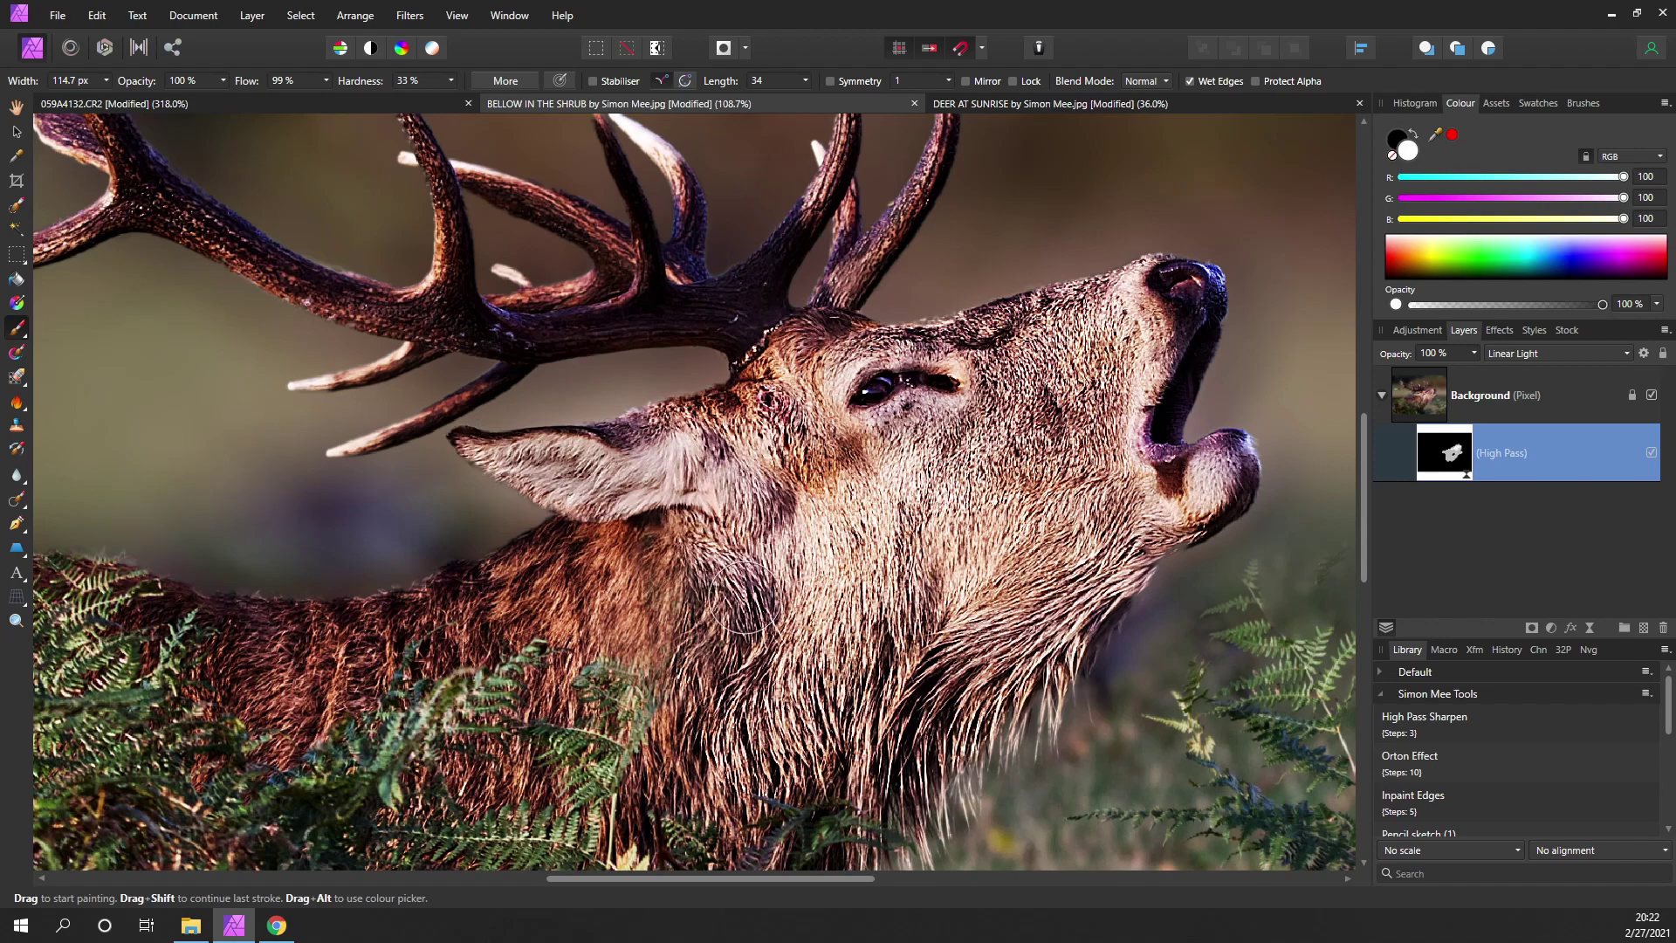
{"action": "scroll", "coordinate": [1327, 240], "scroll_direction": "down", "scroll_amount": 3}
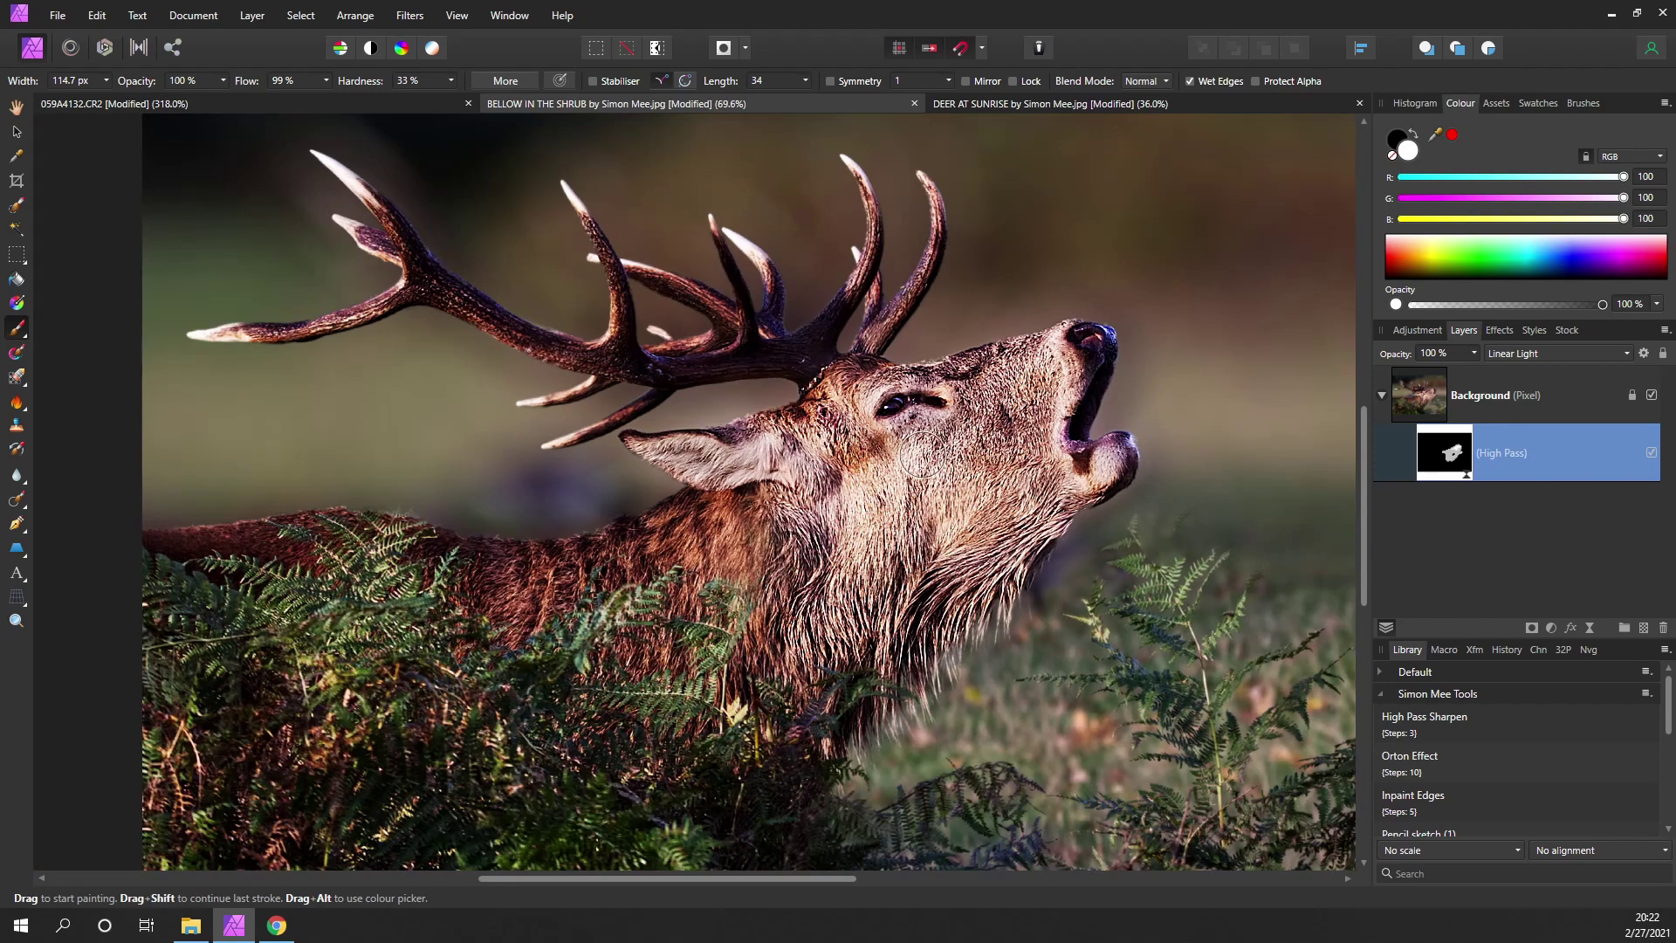
{"action": "left_click", "coordinate": [1652, 453]}
{"action": "left_click", "coordinate": [1652, 454]}
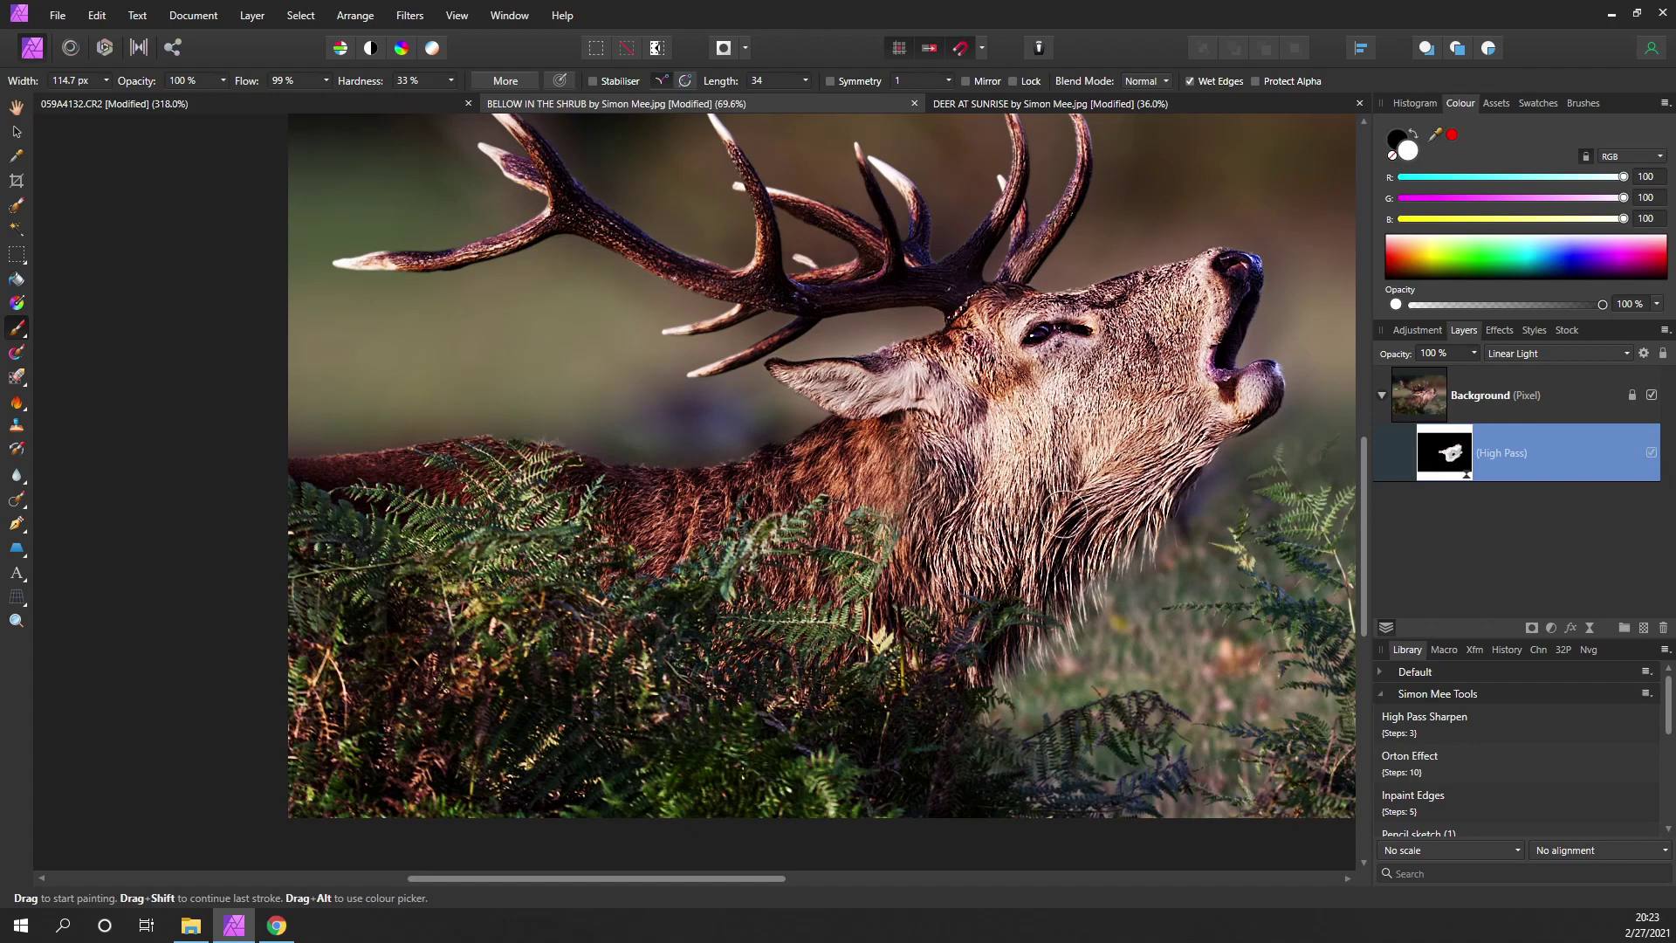
{"action": "scroll", "coordinate": [950, 497], "scroll_direction": "down", "scroll_amount": 2}
{"action": "left_click_drag", "start_coordinate": [950, 497], "coordinate": [810, 517]}
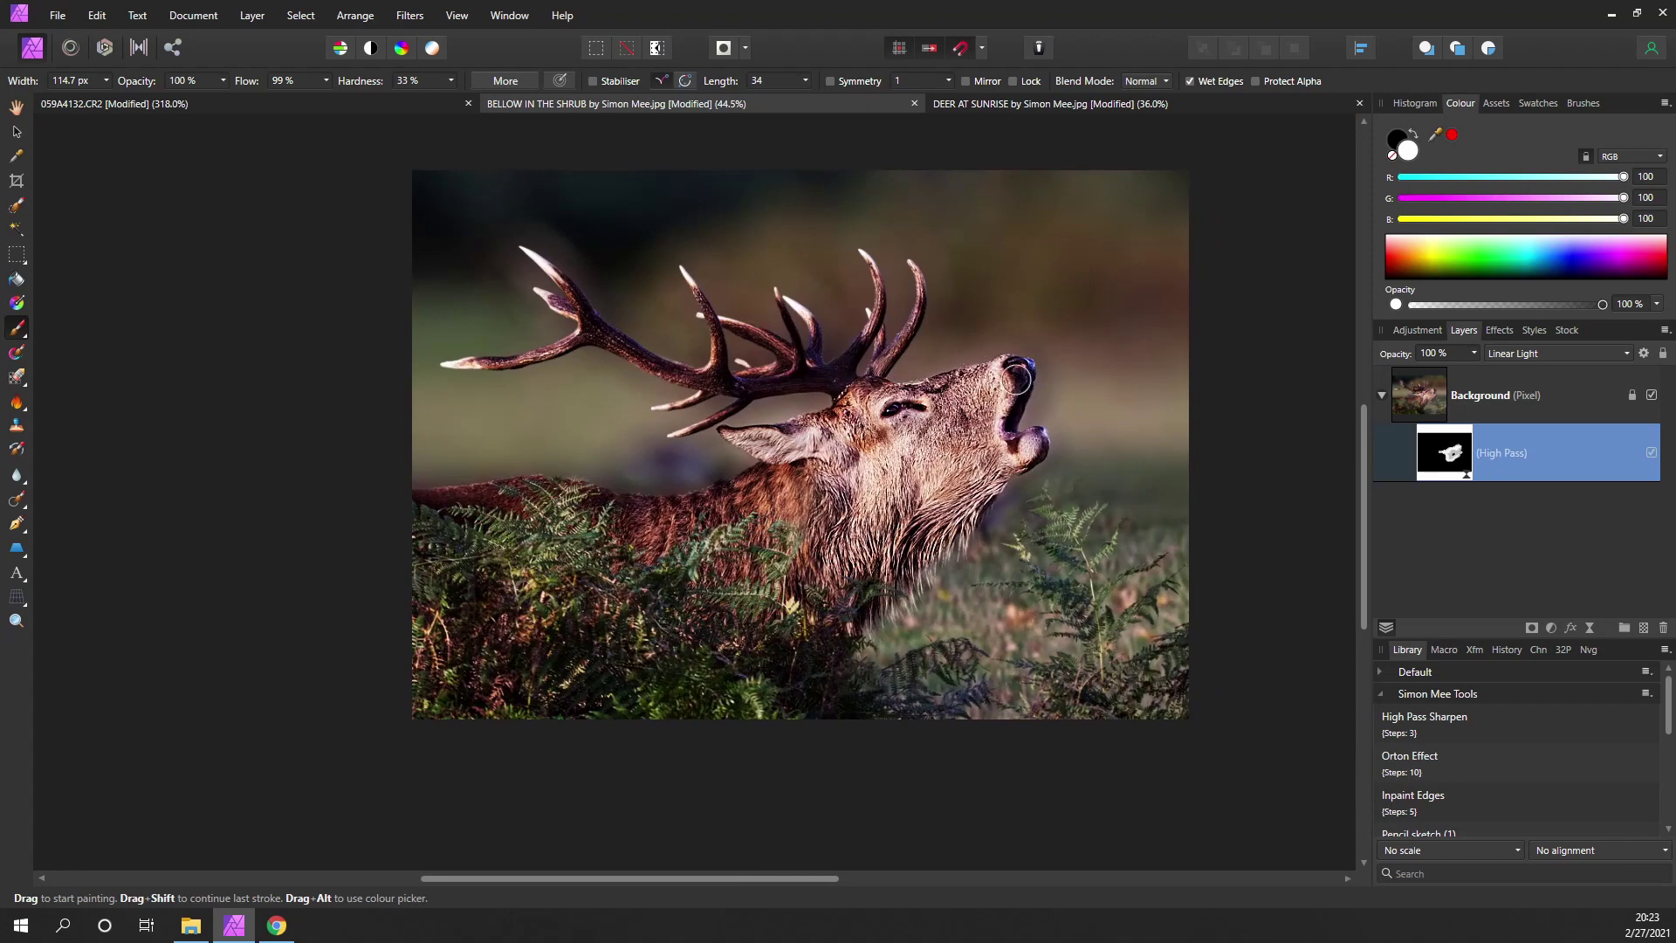